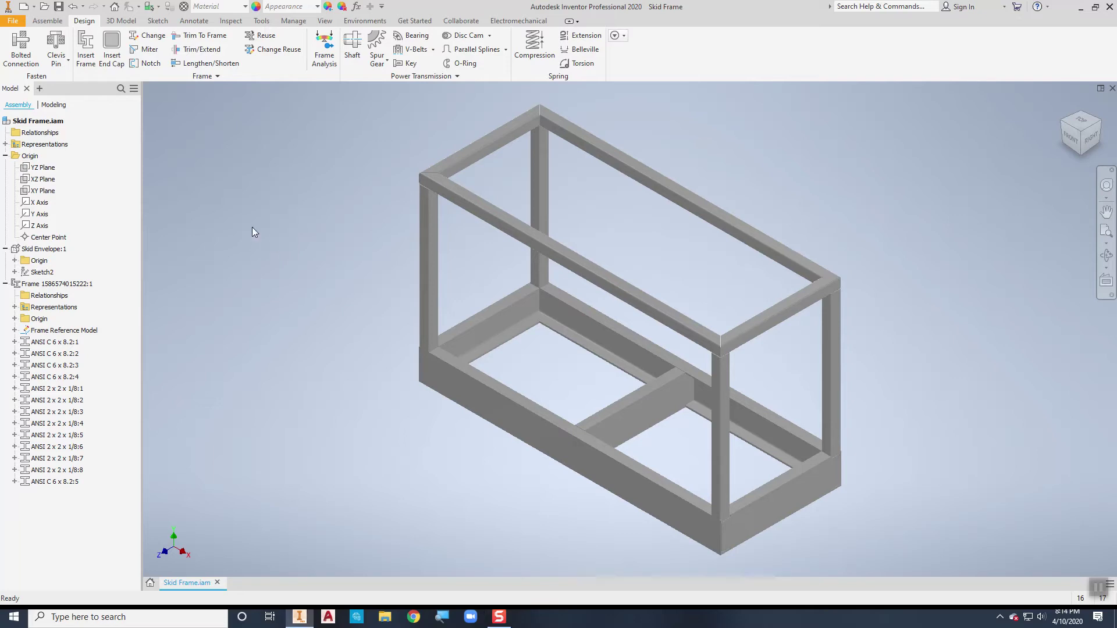
# Save the skid frame assembly and create a new drawing from the Standard.idw template.
pyautogui.hotkey('ctrl', 's')
pyautogui.click(617, 256)
pyautogui.click(16, 22)
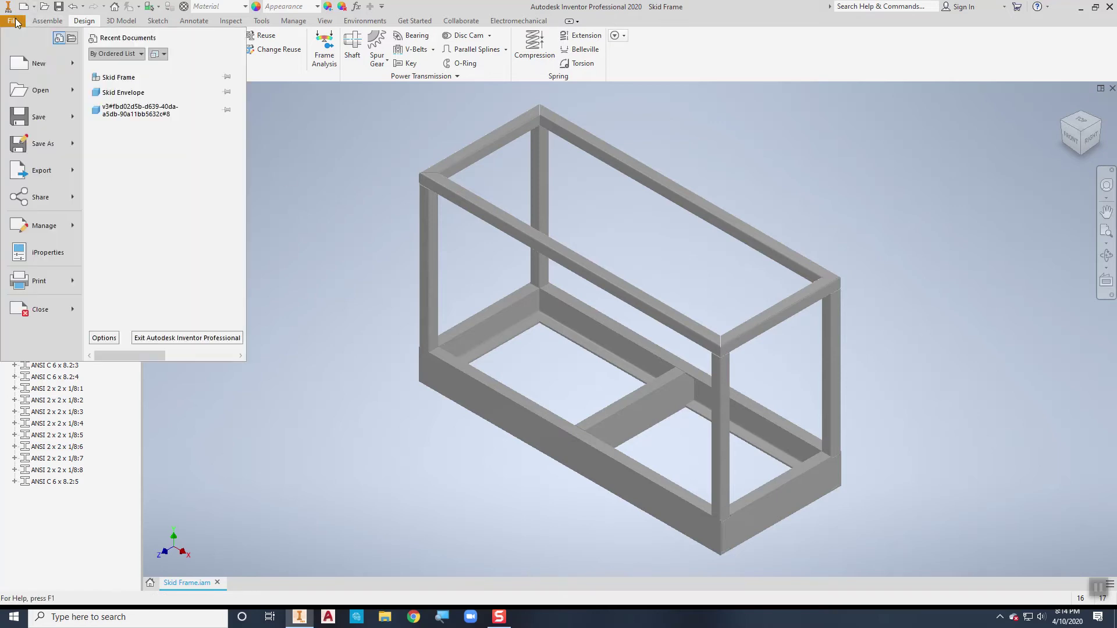
pyautogui.click(35, 62)
pyautogui.click(544, 314)
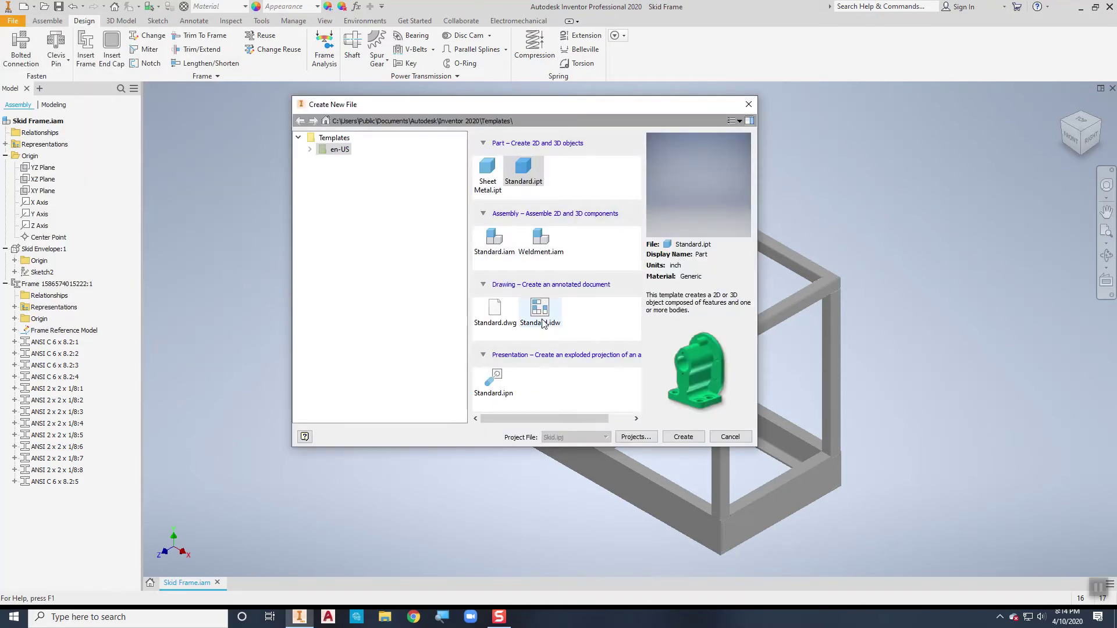
pyautogui.click(683, 436)
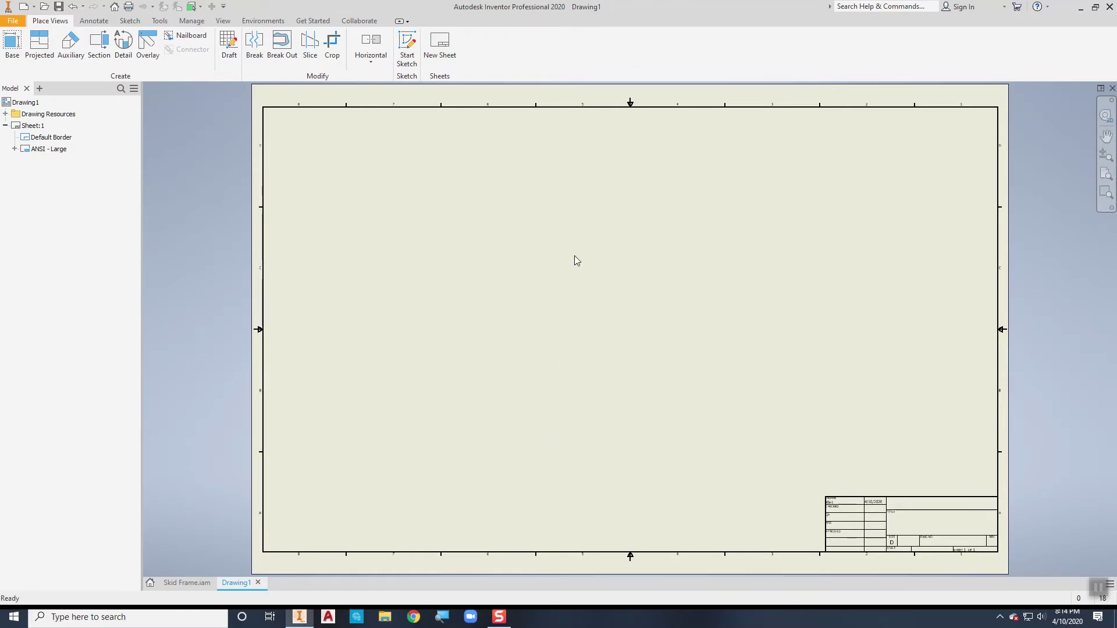
# Place an isometric base view of Skid Frame.iam at 1/4 scale, roughly centred on the sheet.
pyautogui.click(13, 43)
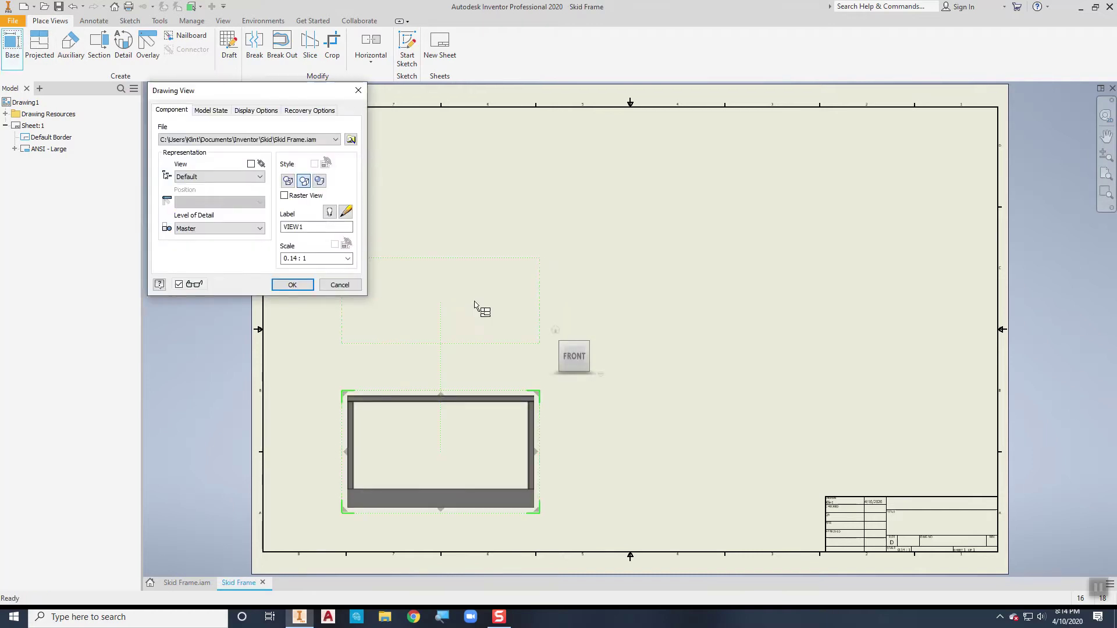
pyautogui.click(584, 350)
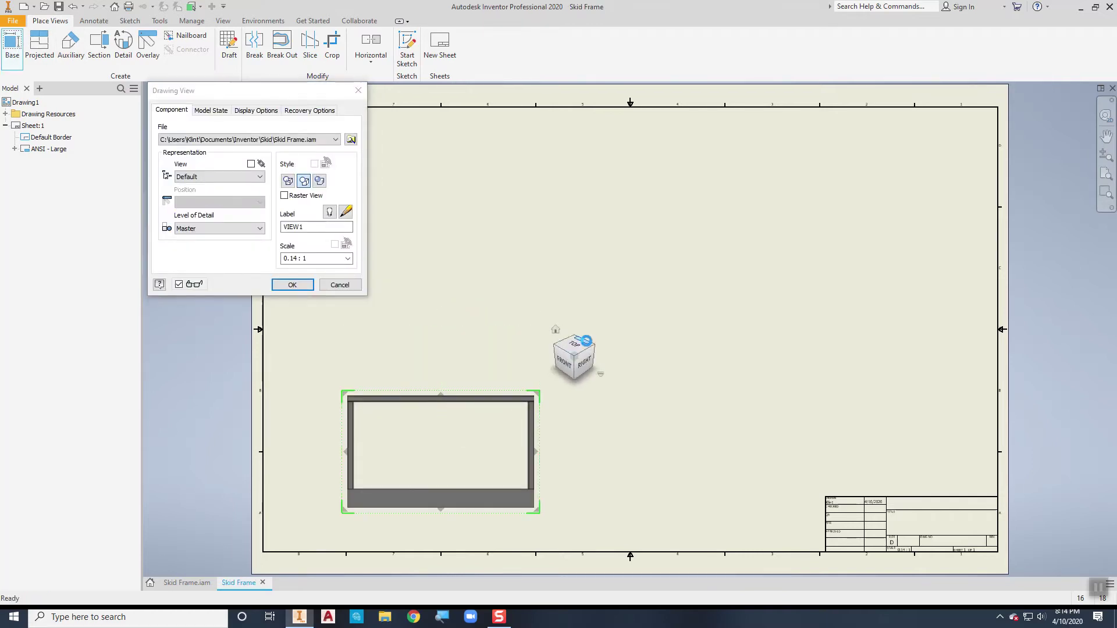
pyautogui.moveTo(445, 396); pyautogui.dragTo(511, 282)
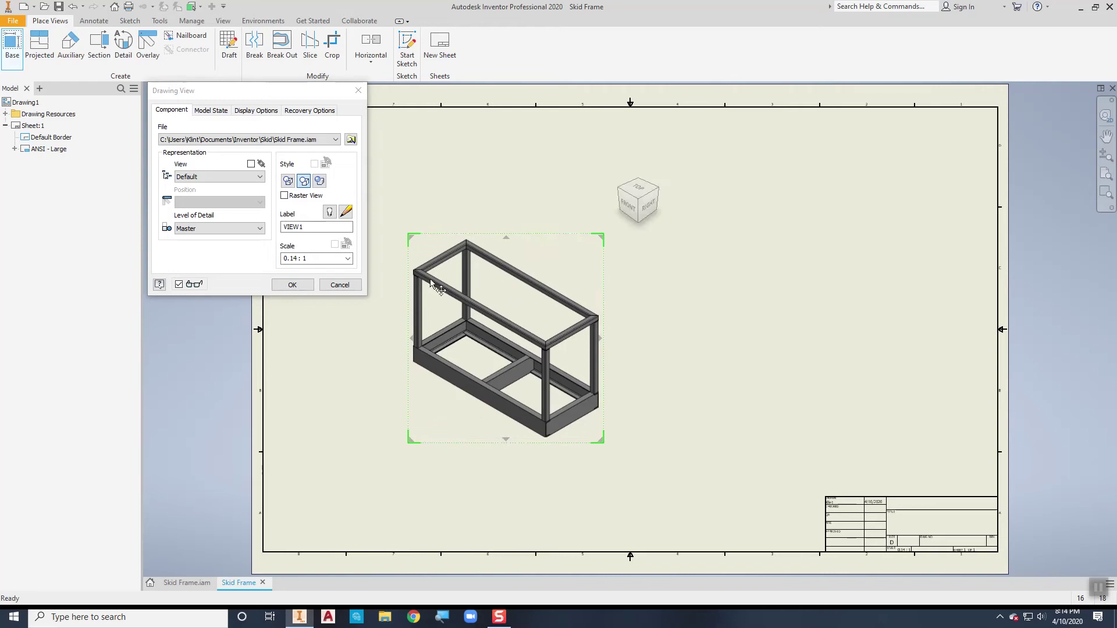
pyautogui.click(348, 259)
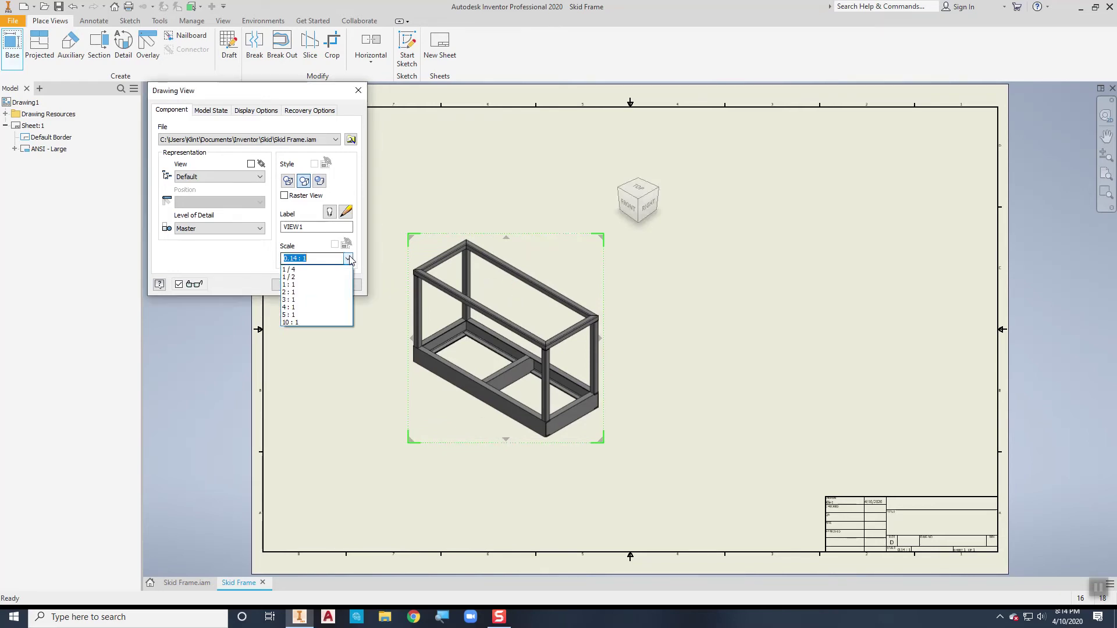
pyautogui.click(310, 269)
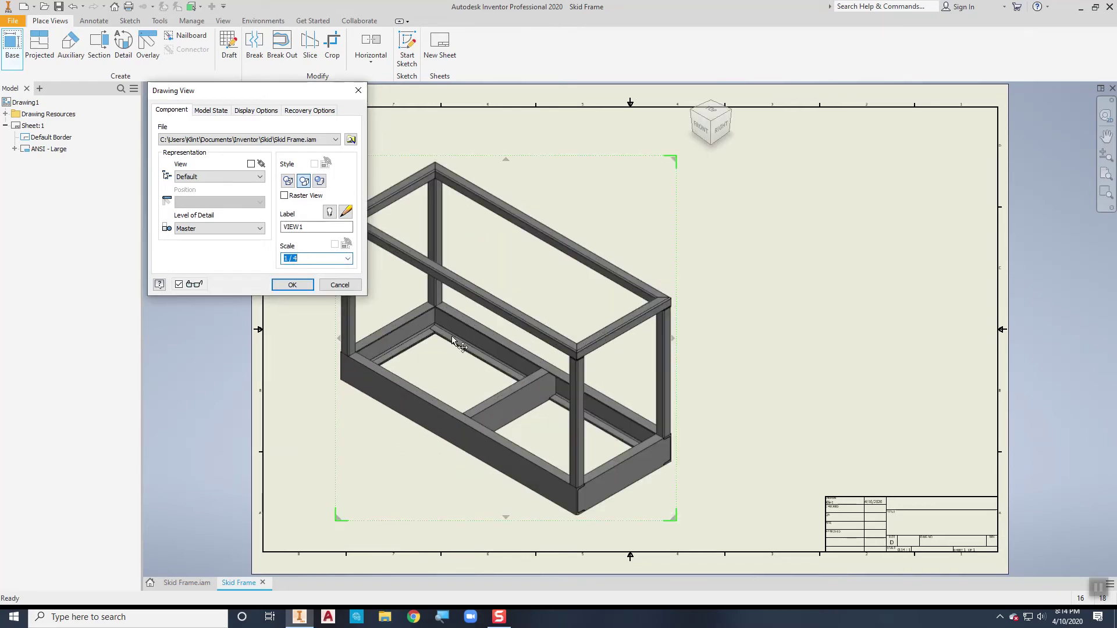
pyautogui.moveTo(431, 351)
pyautogui.mouseDown(button='middle')
pyautogui.moveTo(452, 332)
pyautogui.moveTo(422, 354)
pyautogui.mouseUp(button='middle')
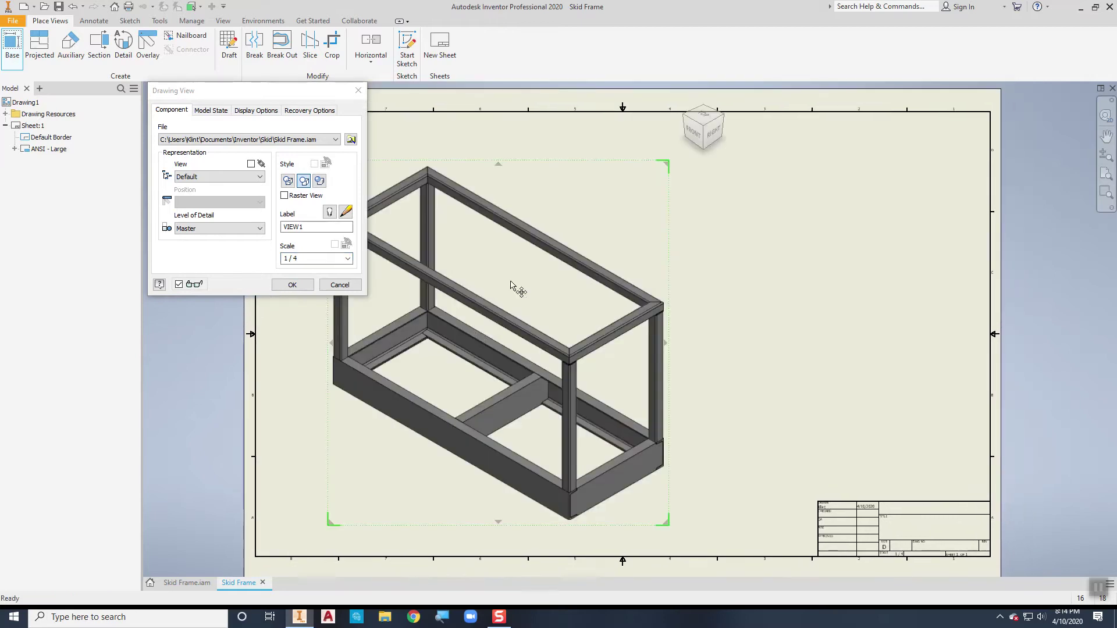
pyautogui.moveTo(584, 204); pyautogui.dragTo(624, 192)
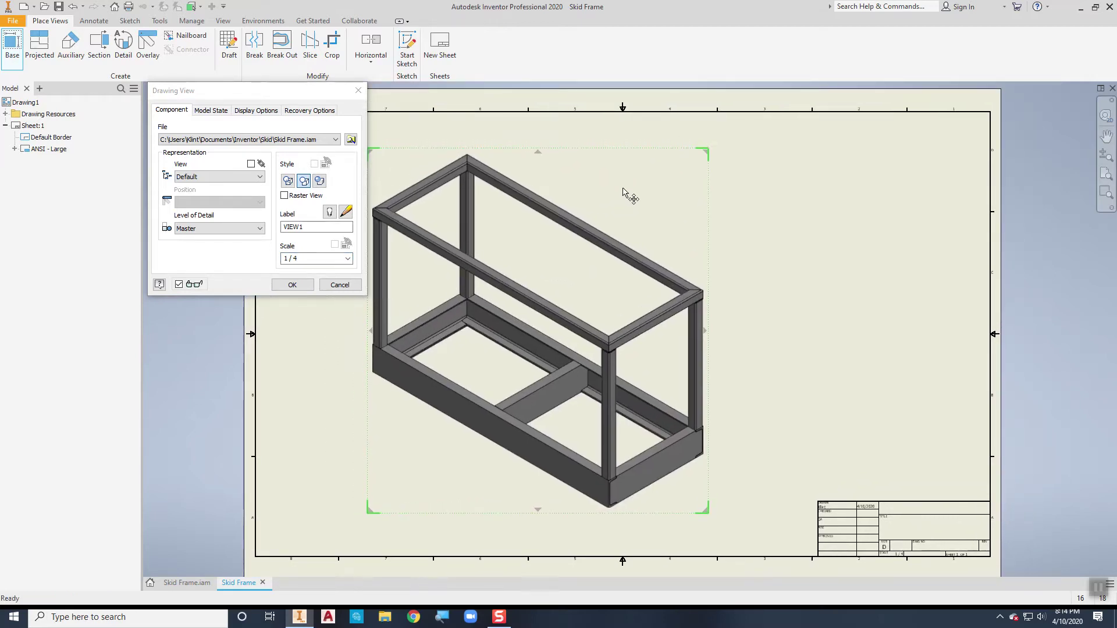
pyautogui.click(292, 284)
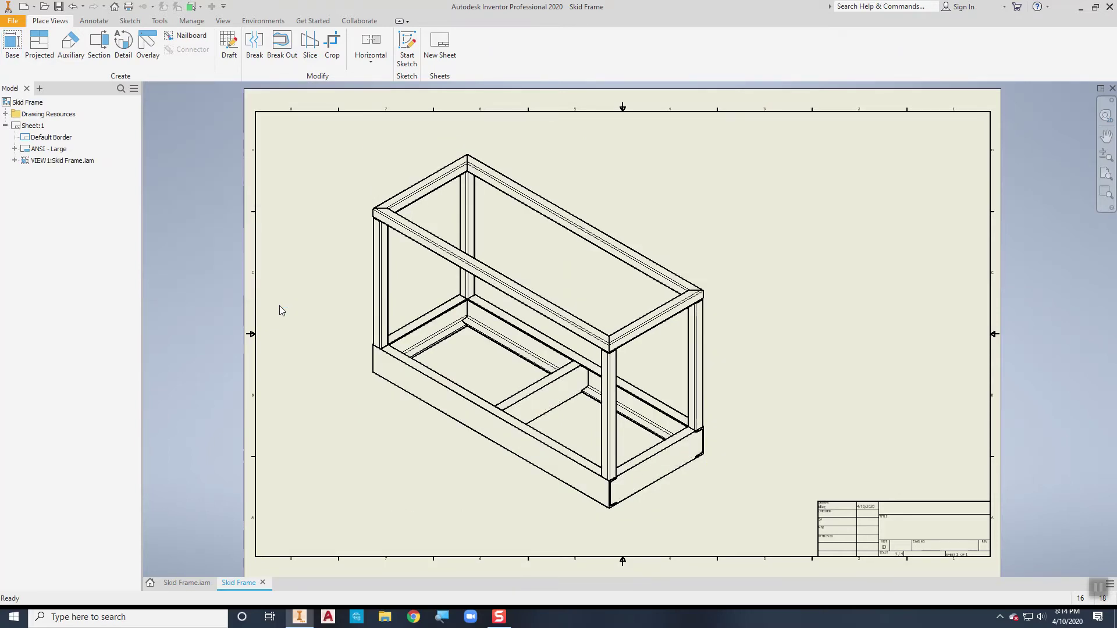
# Examine the frame's corner joints in the isometric view, at the base channel and at the upper tube corners.
pyautogui.scroll(5, 699, 441)
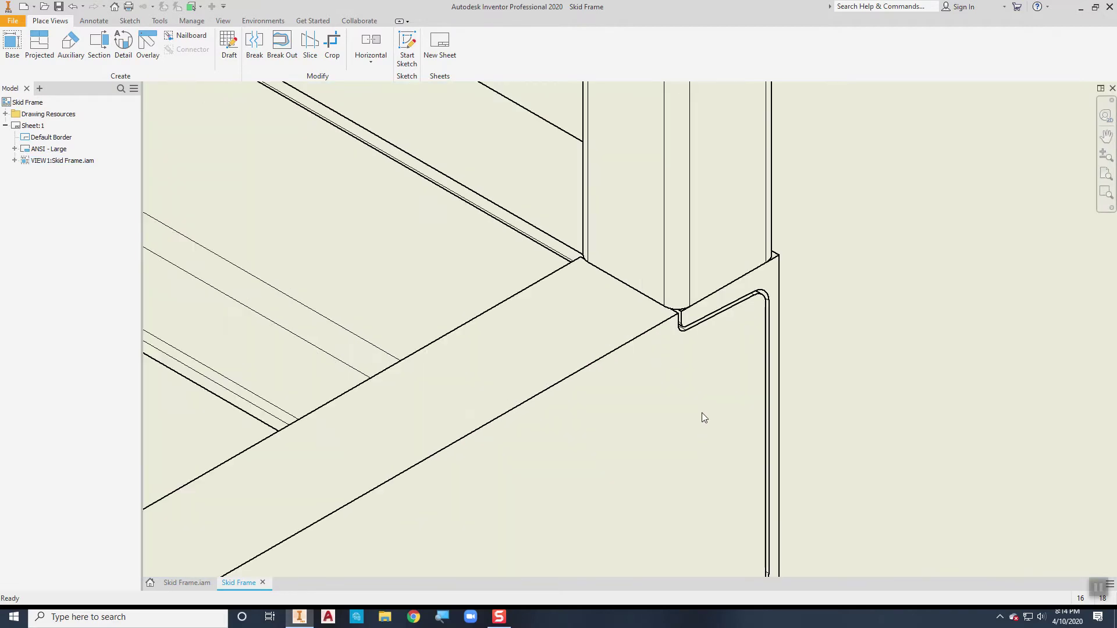
pyautogui.scroll(3, 685, 330)
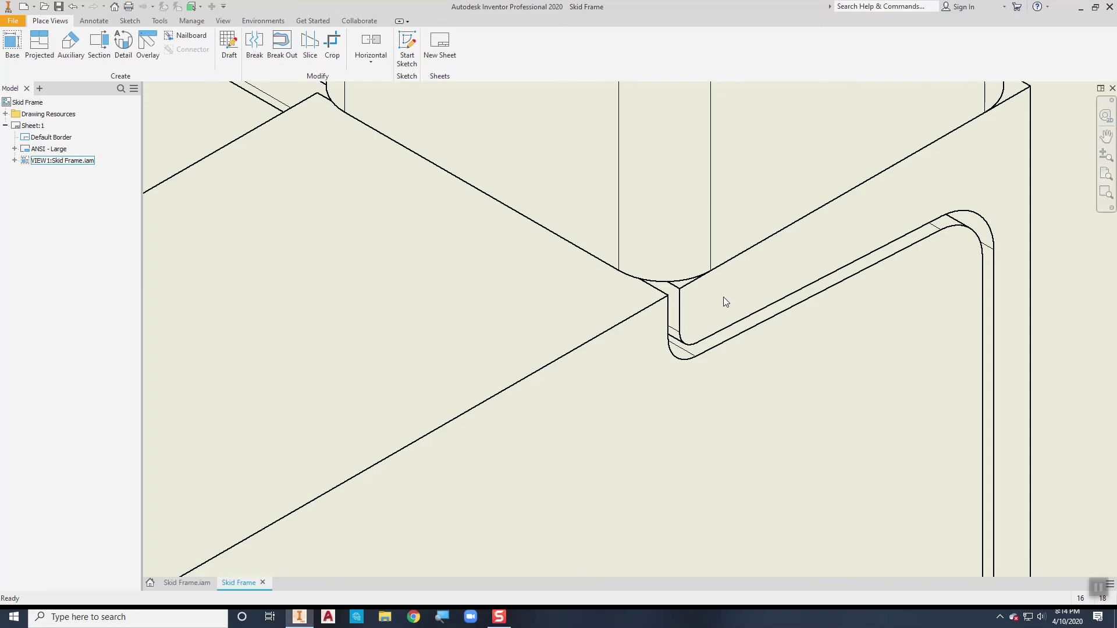
pyautogui.scroll(-5, 724, 296)
pyautogui.scroll(4, 712, 163)
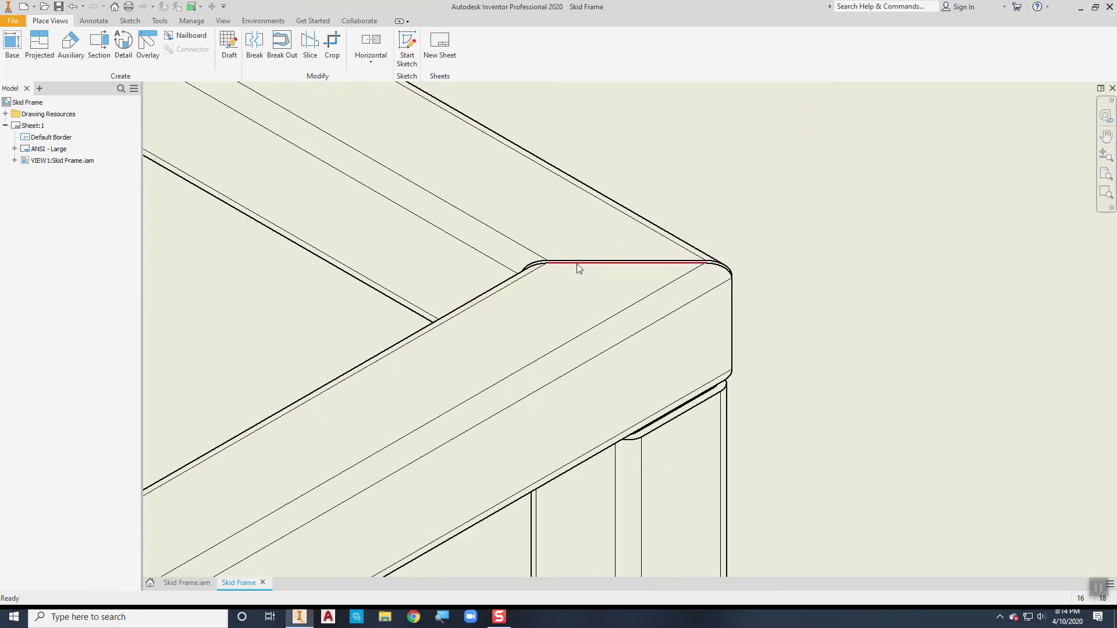
pyautogui.scroll(-8, 496, 327)
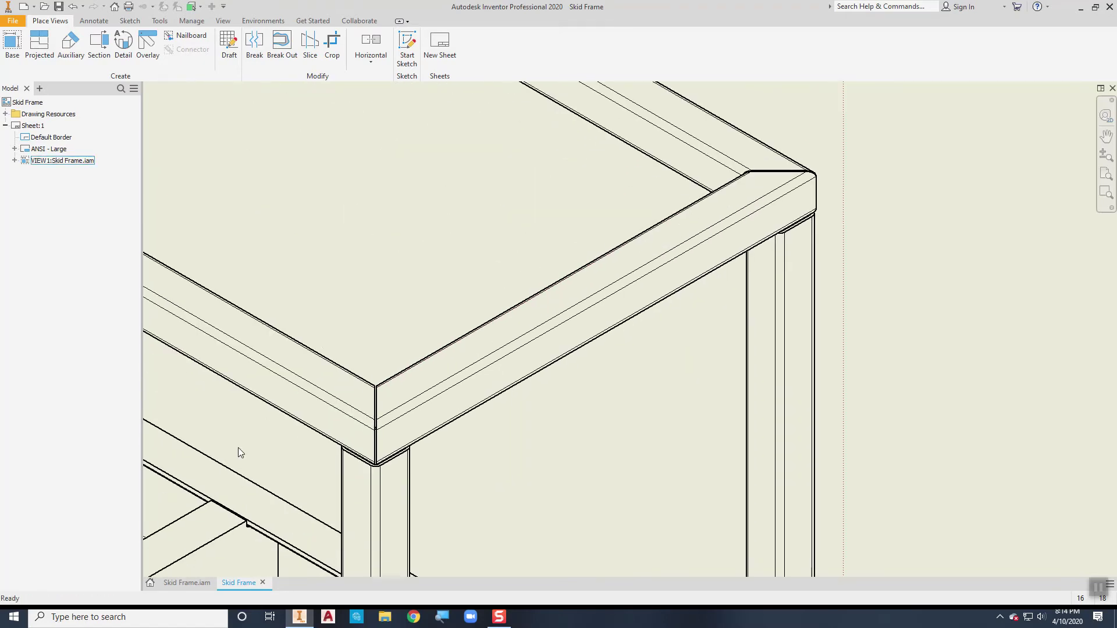
pyautogui.scroll(5, 295, 448)
pyautogui.scroll(3, 561, 378)
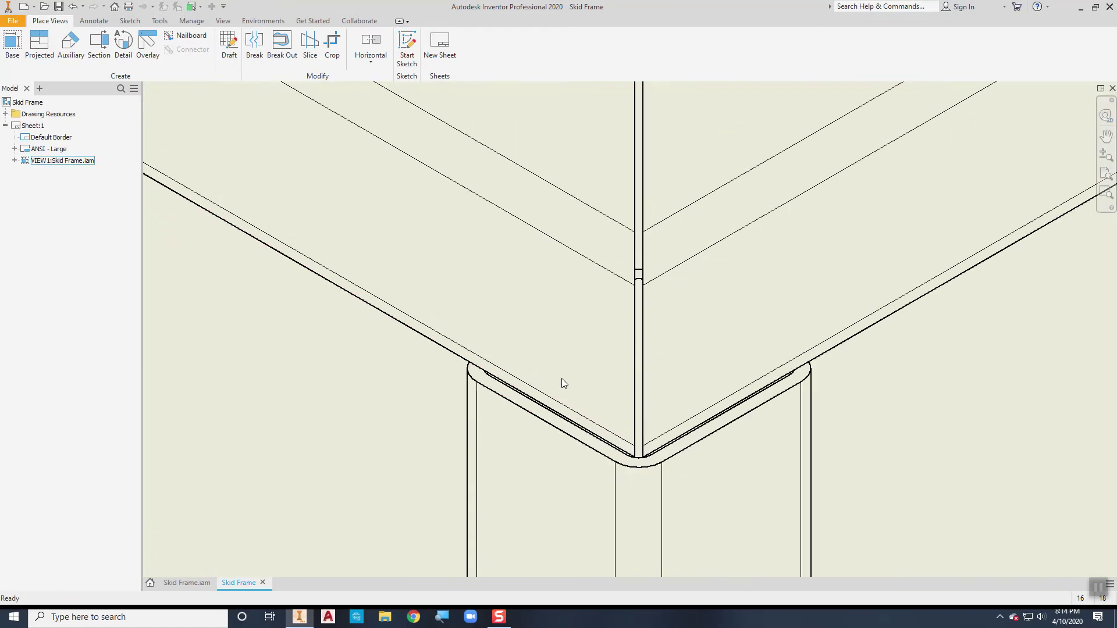
pyautogui.press('Home')
pyautogui.scroll(1, 515, 333)
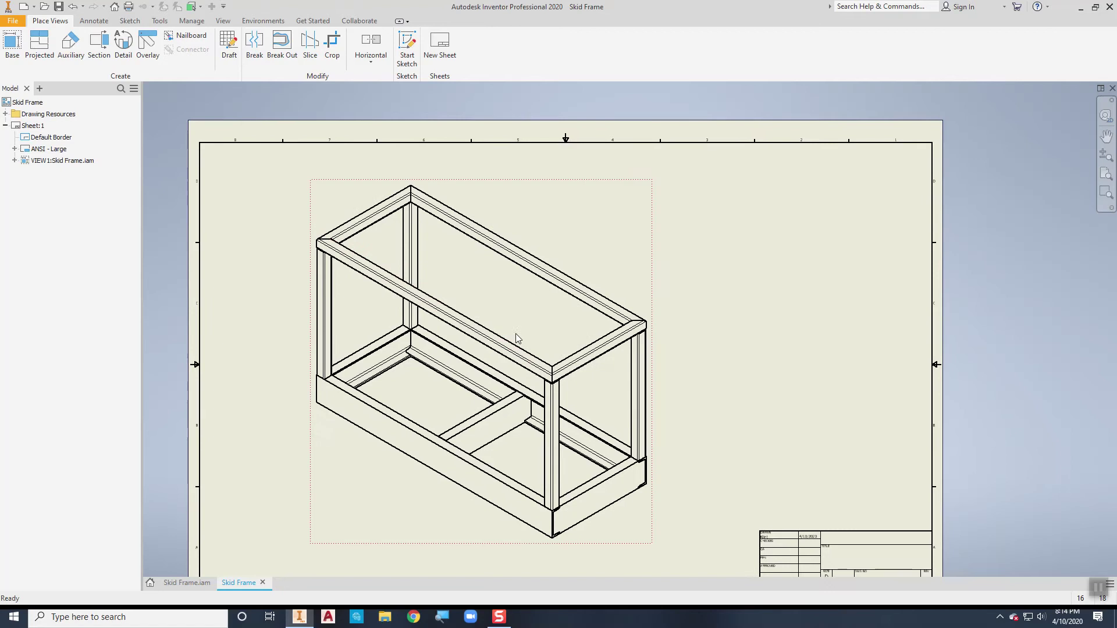
pyautogui.scroll(-3, 504, 314)
pyautogui.moveTo(505, 315); pyautogui.dragTo(469, 319, button='middle')
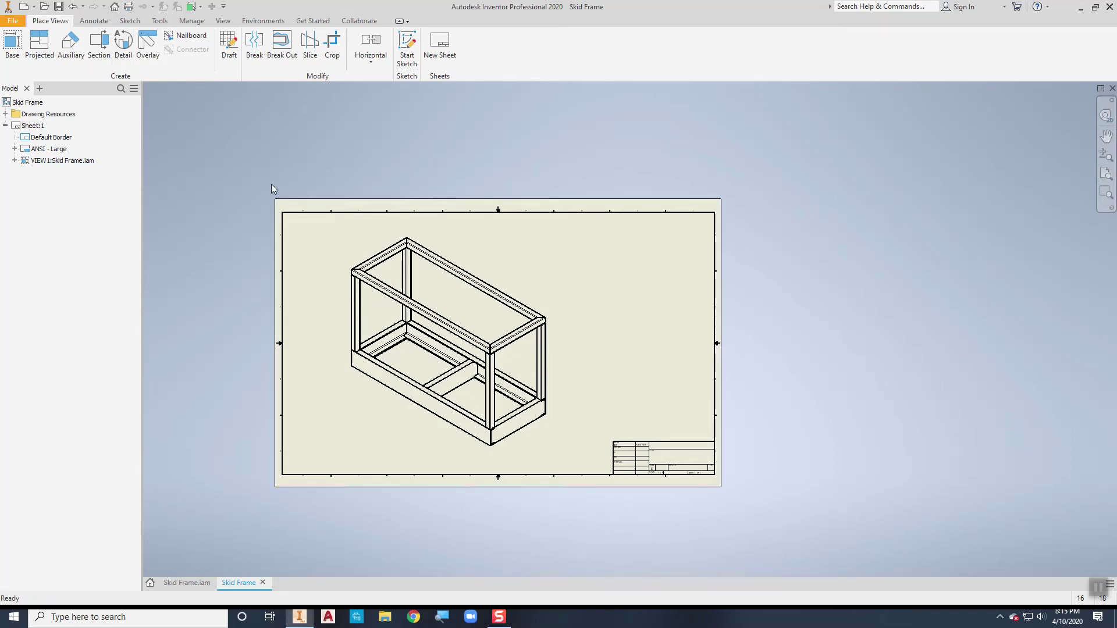
# Save the drawing as an Inventor drawing file named Skid Frame in the Frame folder.
pyautogui.press('Home')
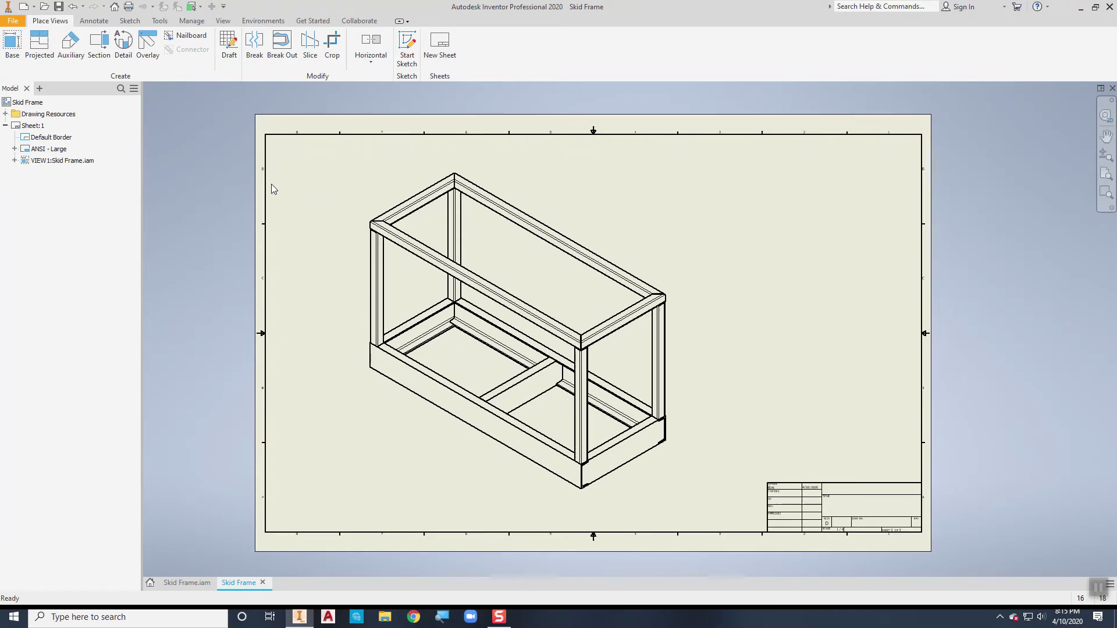
pyautogui.hotkey('ctrl', 's')
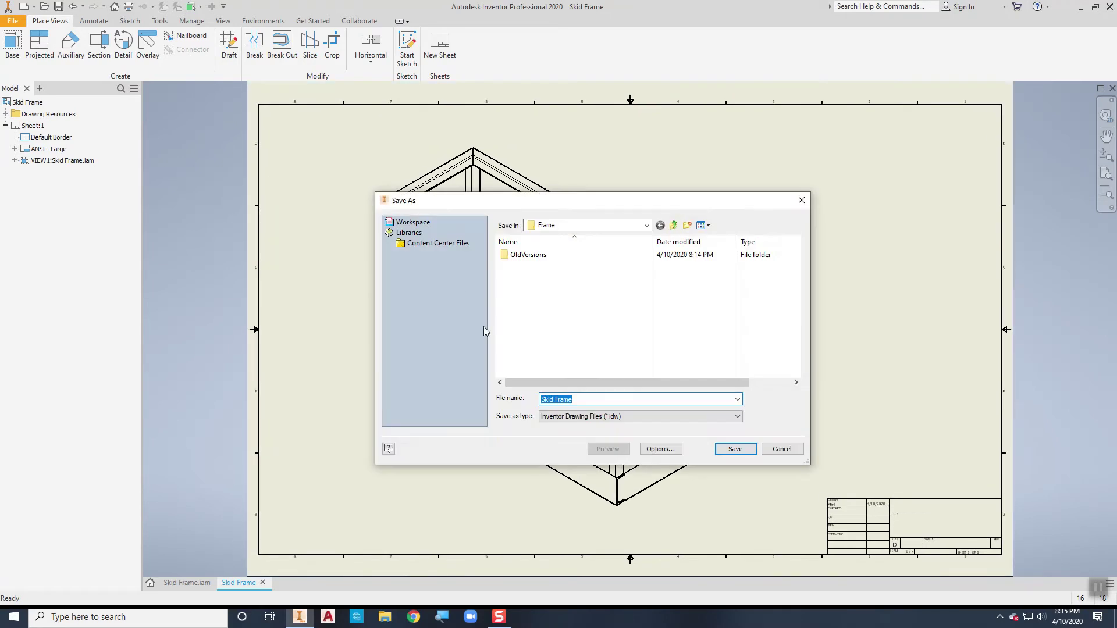
pyautogui.click(735, 449)
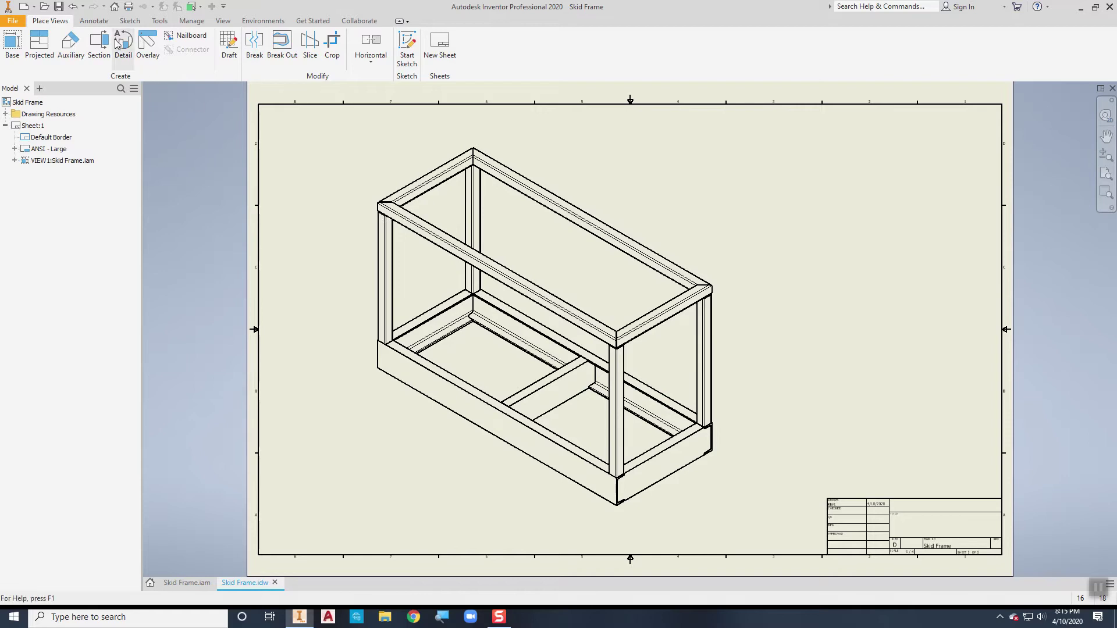
pyautogui.click(100, 22)
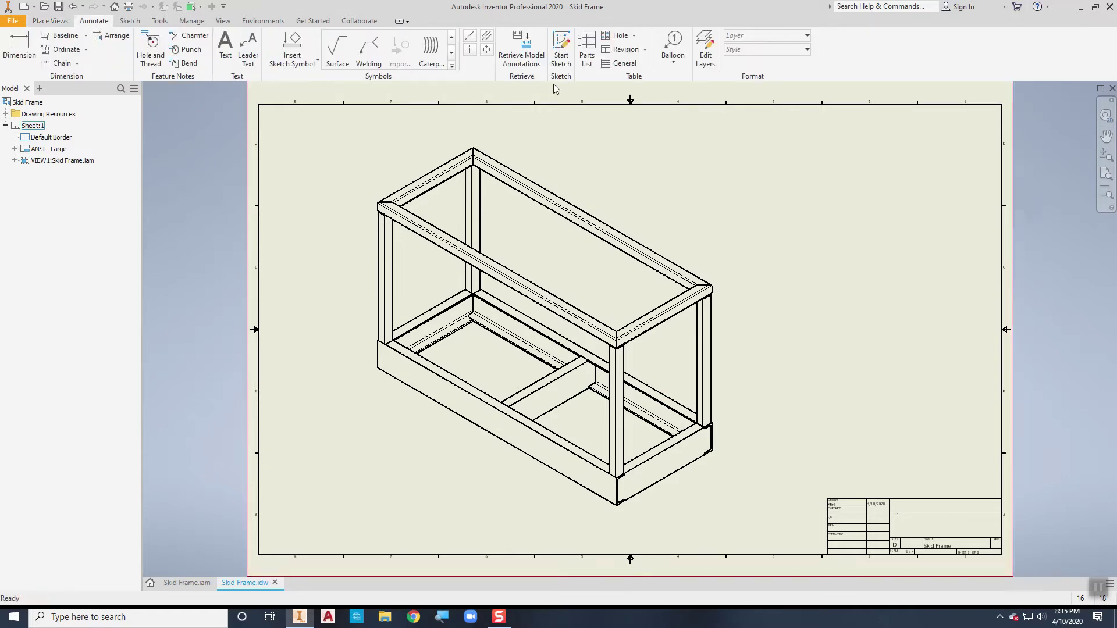
pyautogui.click(673, 60)
pyautogui.click(682, 110)
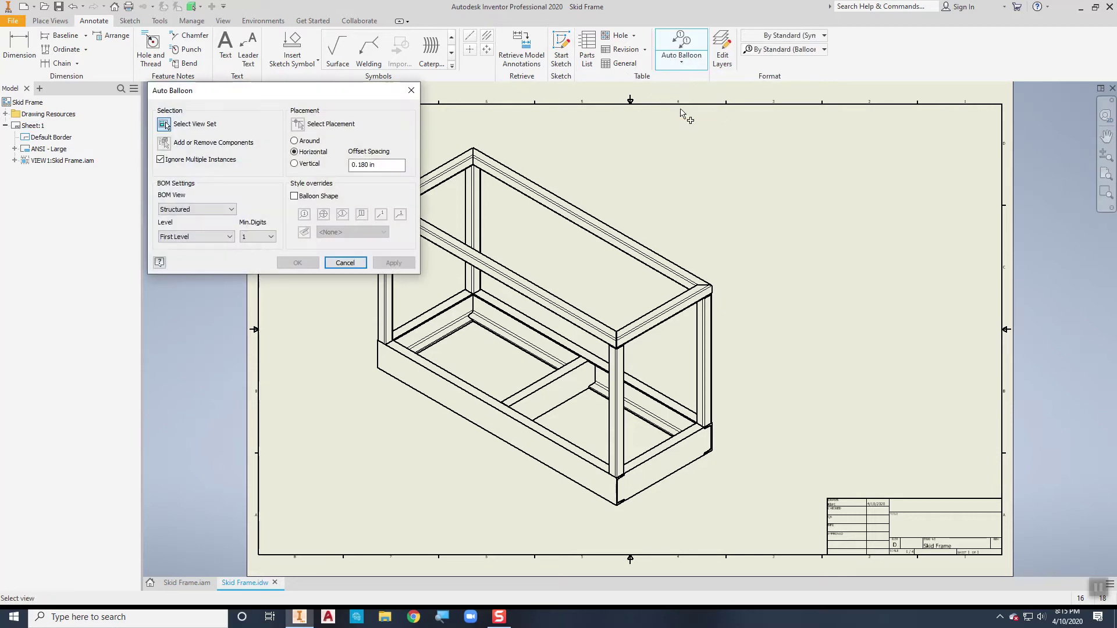
pyautogui.click(488, 160)
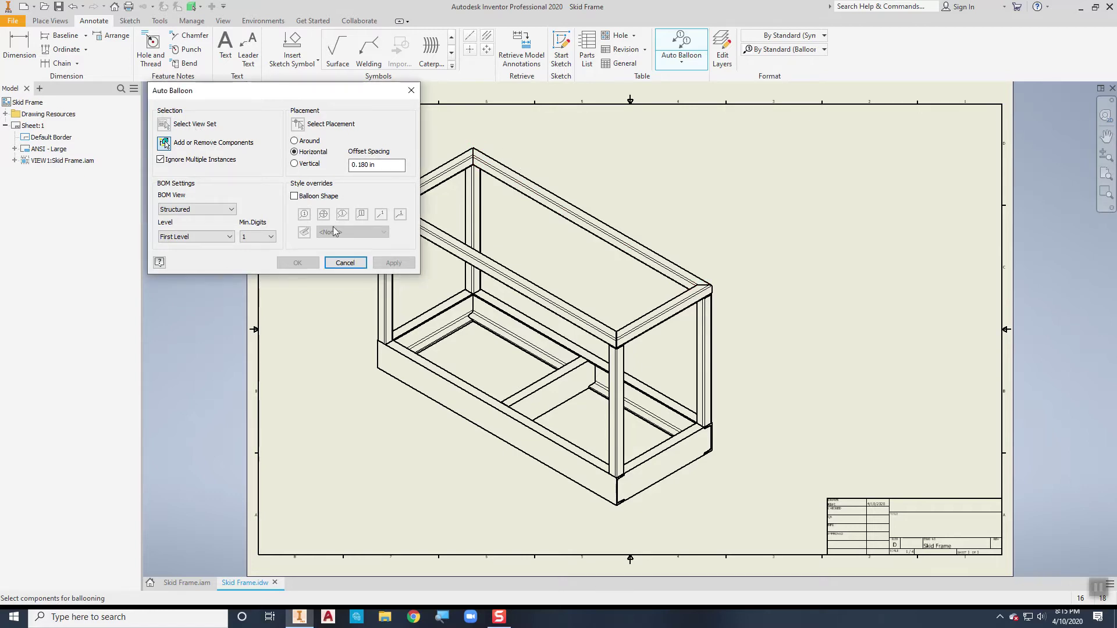
pyautogui.click(345, 263)
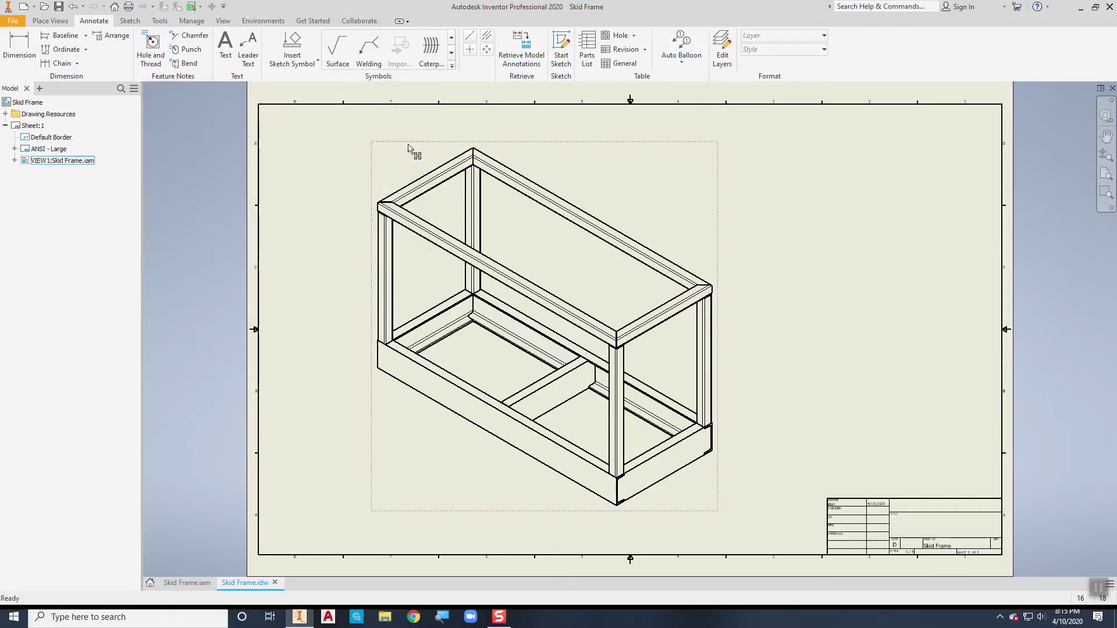
# Auto-balloon all frame members in the isometric view with Around placement, and enable the assembly's BOM view.
pyautogui.click(681, 48)
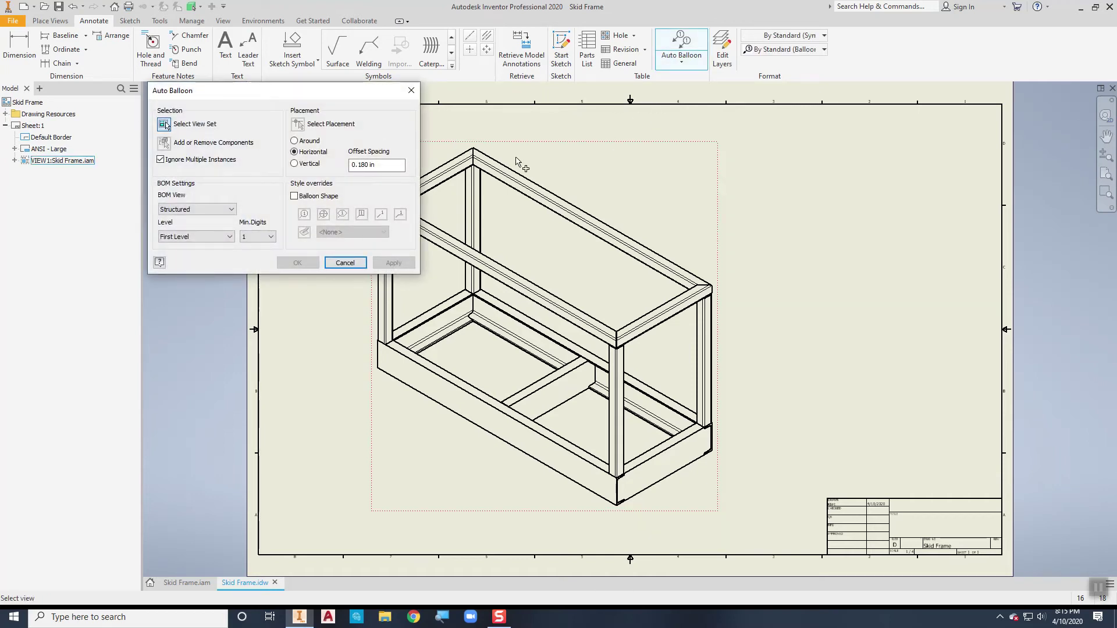
pyautogui.click(530, 154)
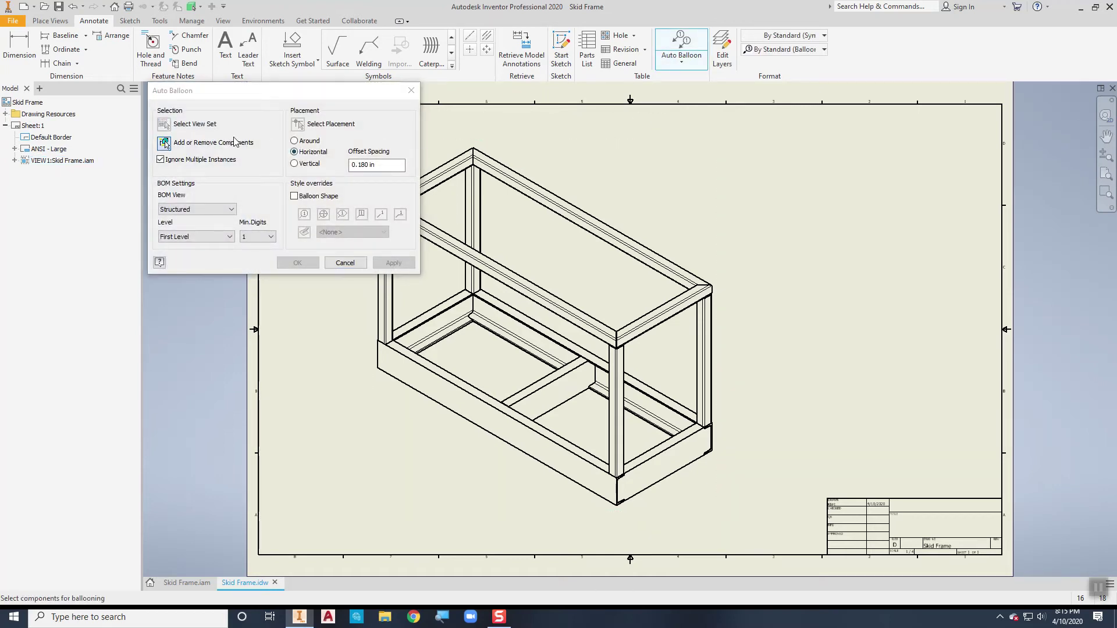
pyautogui.scroll(1, 591, 177)
pyautogui.scroll(-3, 608, 186)
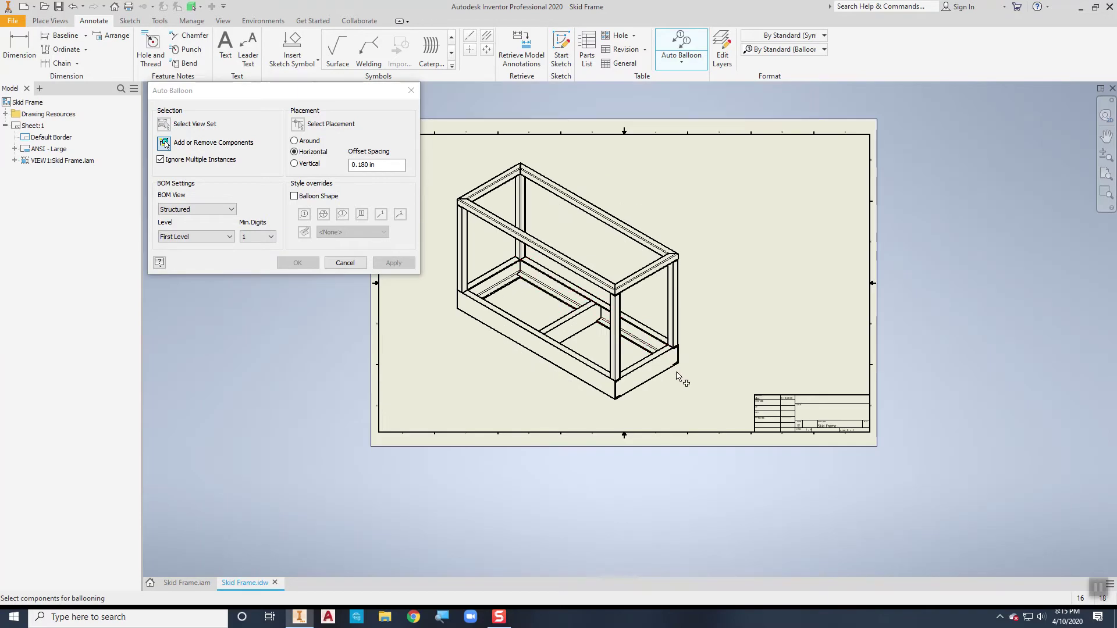
pyautogui.moveTo(682, 381); pyautogui.dragTo(455, 181)
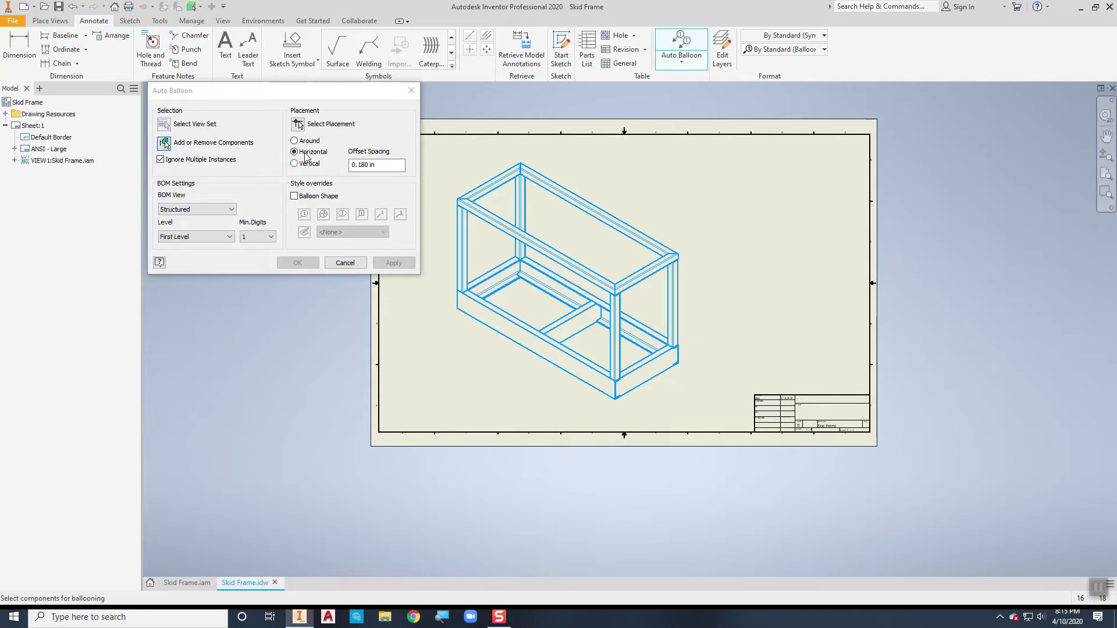
pyautogui.click(298, 125)
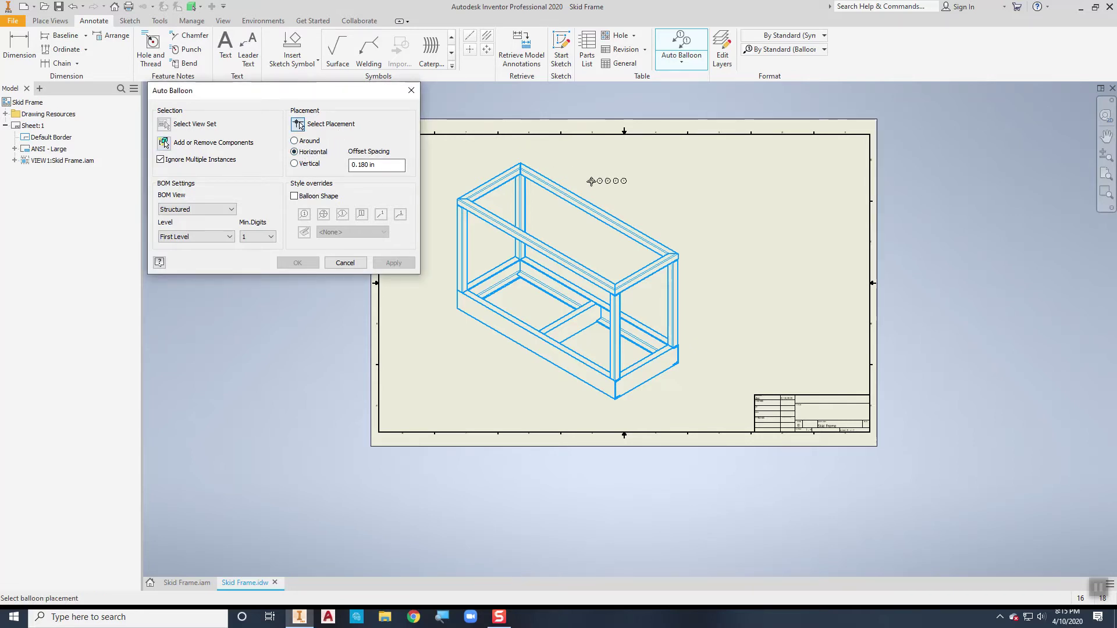
pyautogui.click(294, 140)
pyautogui.click(713, 243)
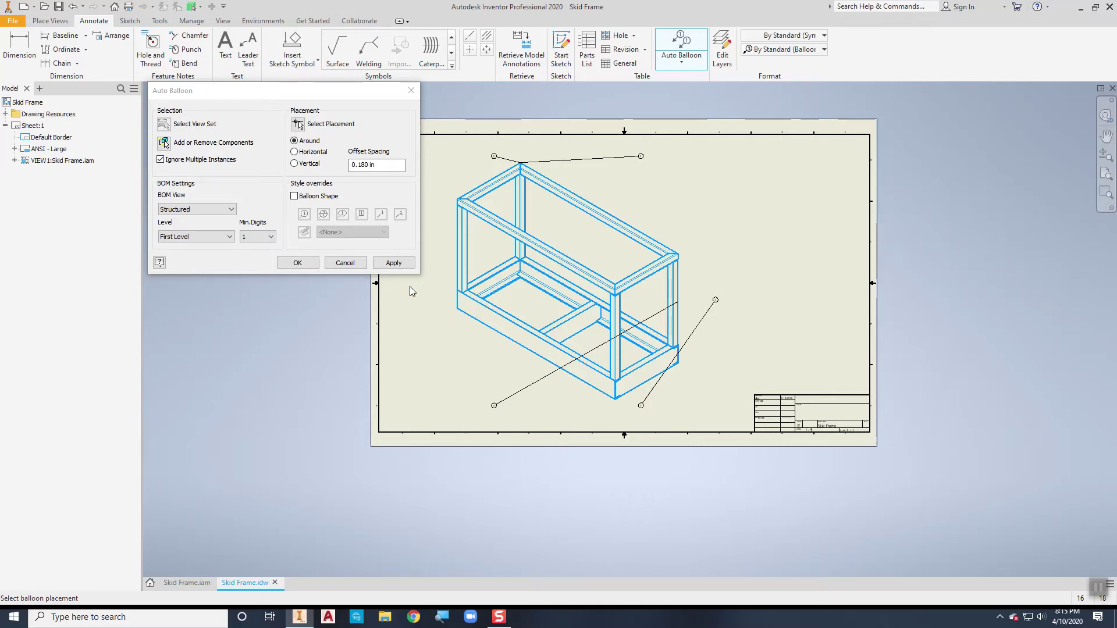
pyautogui.click(299, 263)
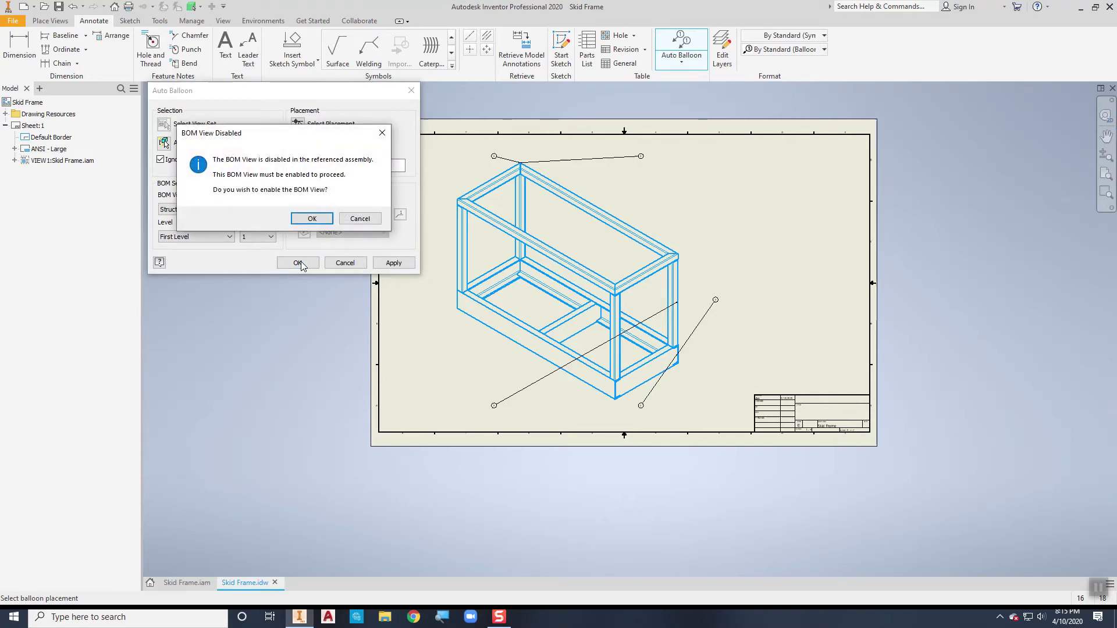
pyautogui.click(312, 218)
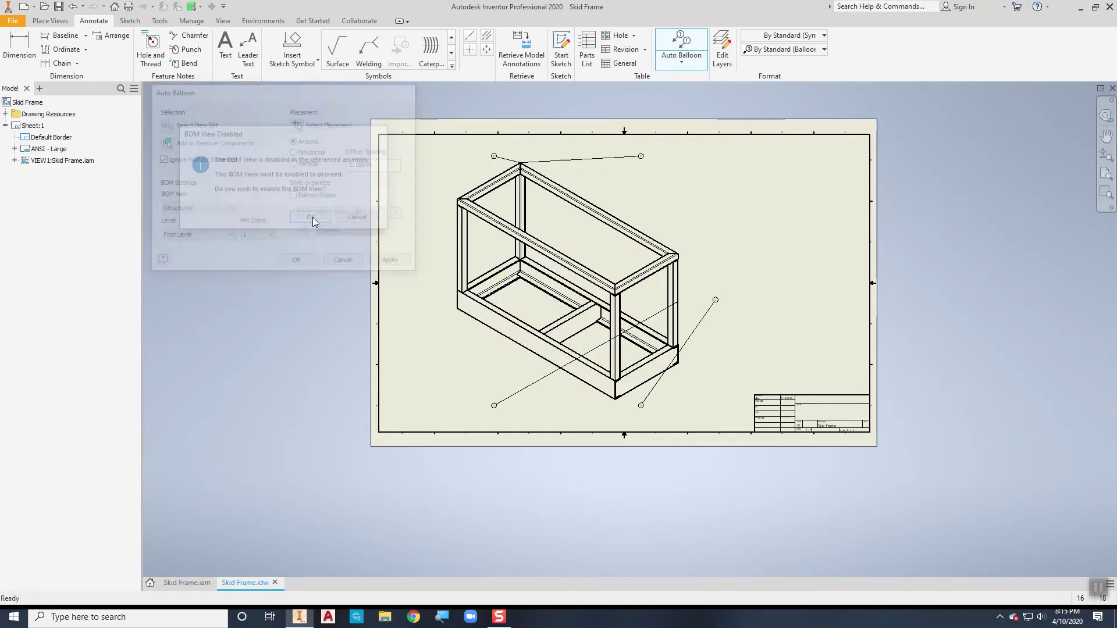
# Move the balloon below the frame's left side to the right of the frame, above balloon 1.
pyautogui.scroll(-5, 536, 201)
pyautogui.moveTo(736, 292)
pyautogui.mouseDown(button='middle')
pyautogui.moveTo(671, 150)
pyautogui.moveTo(651, 144)
pyautogui.mouseUp(button='middle')
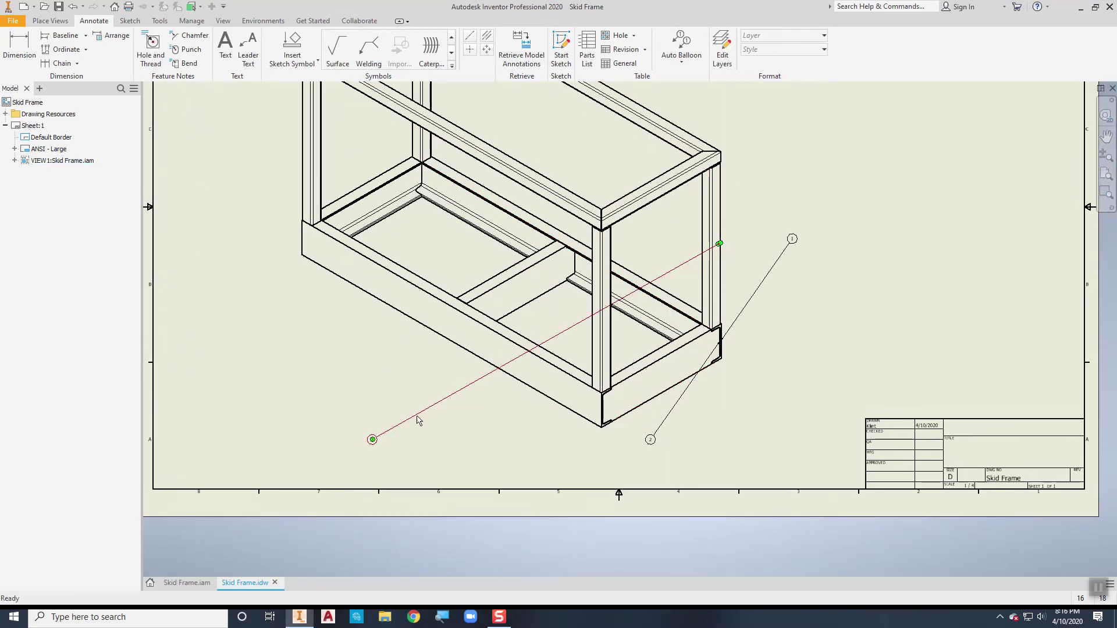
pyautogui.moveTo(373, 440)
pyautogui.mouseDown()
pyautogui.moveTo(796, 240)
pyautogui.moveTo(792, 178)
pyautogui.mouseUp()
pyautogui.scroll(2, 783, 247)
pyautogui.scroll(-5, 783, 247)
pyautogui.moveTo(785, 241); pyautogui.dragTo(778, 268, button='middle')
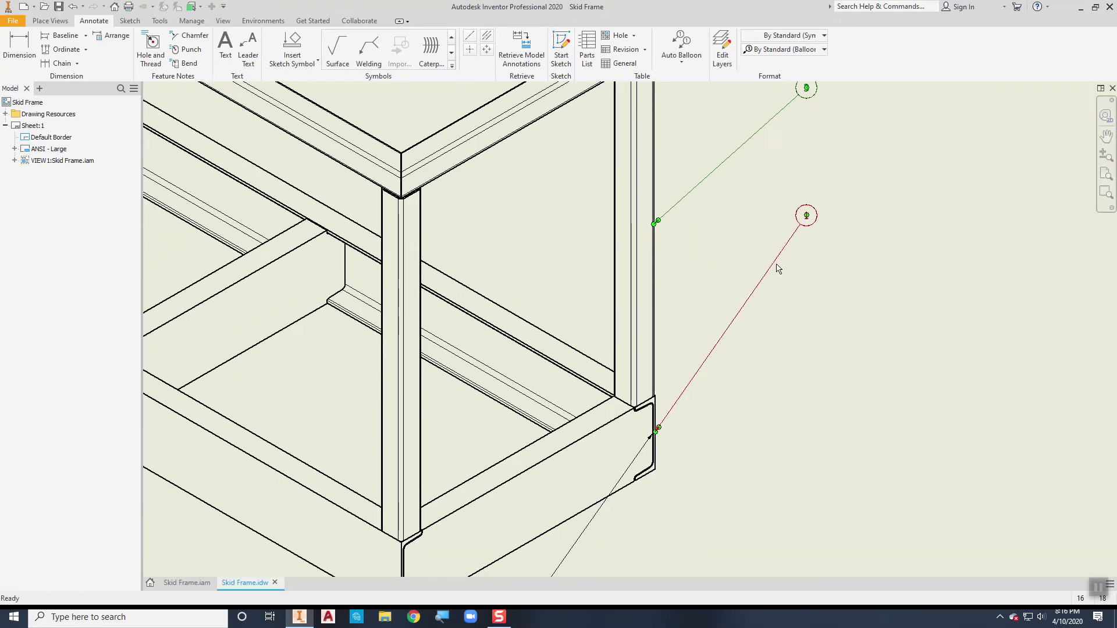
# Move balloon 1 below the frame's left side and reattach its leader to the bottom edge of the long front base channel.
pyautogui.scroll(4, 599, 316)
pyautogui.moveTo(670, 277); pyautogui.dragTo(299, 376)
pyautogui.scroll(-8, 617, 359)
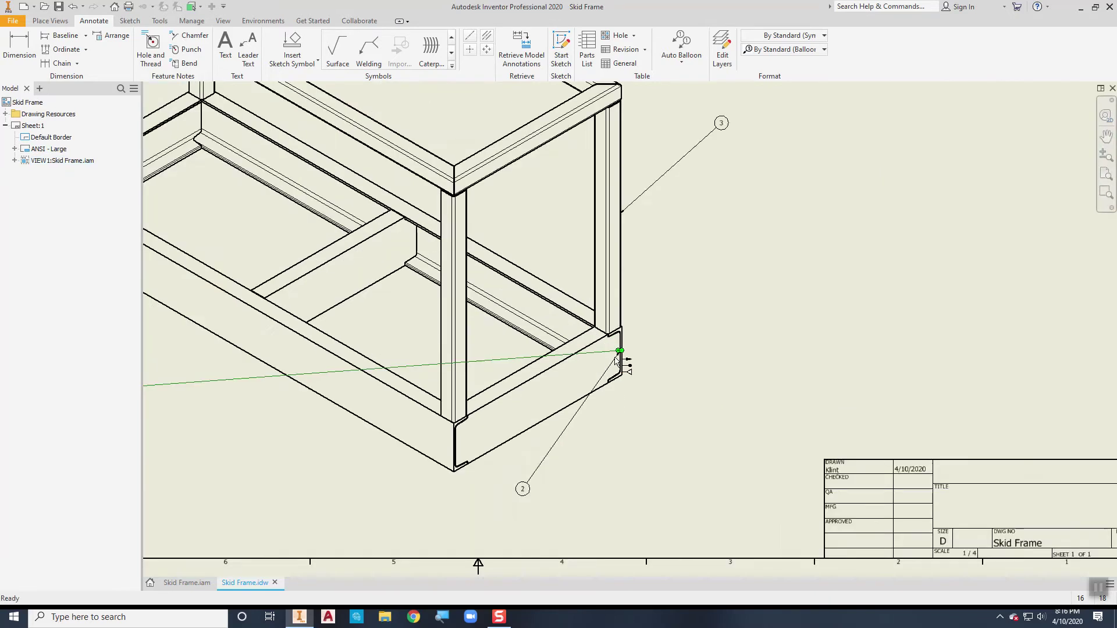
pyautogui.moveTo(640, 346); pyautogui.dragTo(194, 364)
pyautogui.scroll(4, 653, 318)
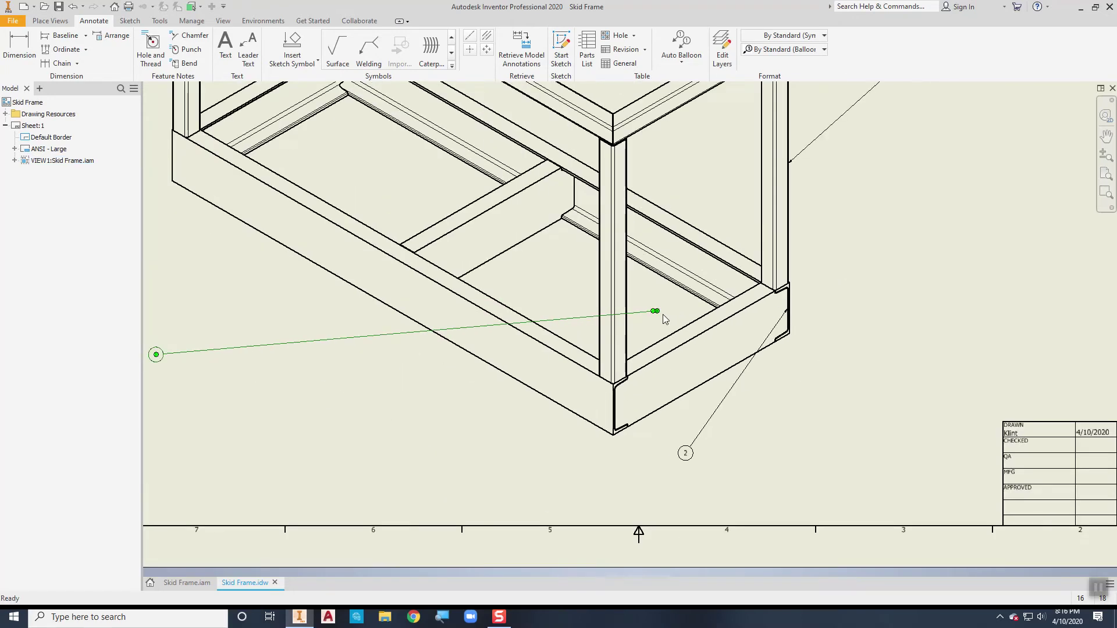
pyautogui.moveTo(656, 312); pyautogui.dragTo(337, 277)
pyautogui.scroll(-3, 340, 285)
pyautogui.scroll(2, 340, 285)
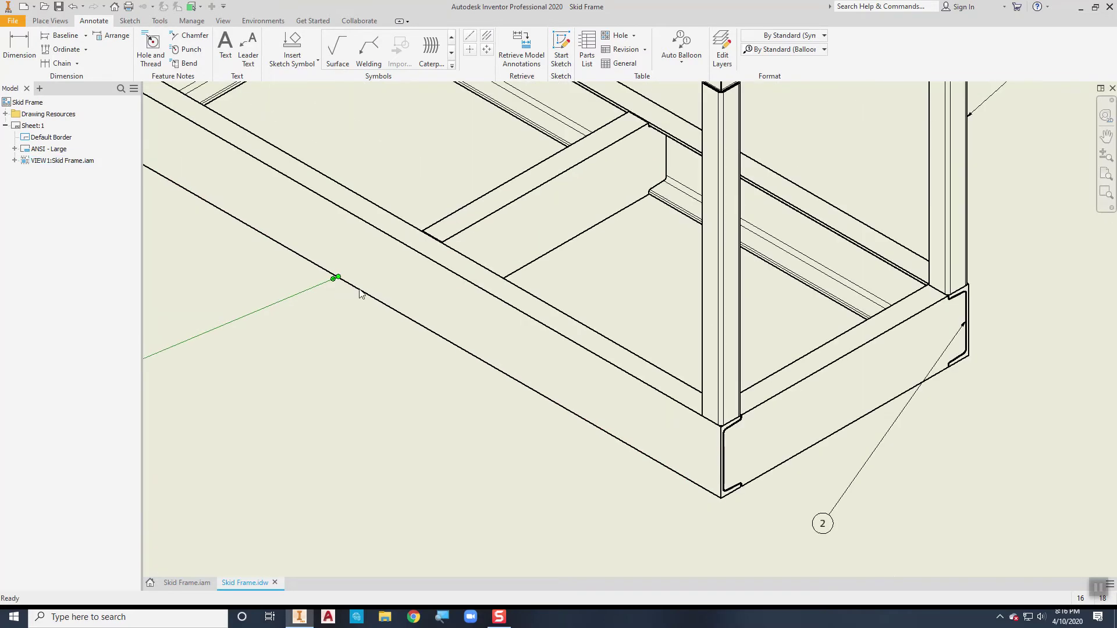
pyautogui.scroll(3, 358, 331)
pyautogui.scroll(-1, 376, 324)
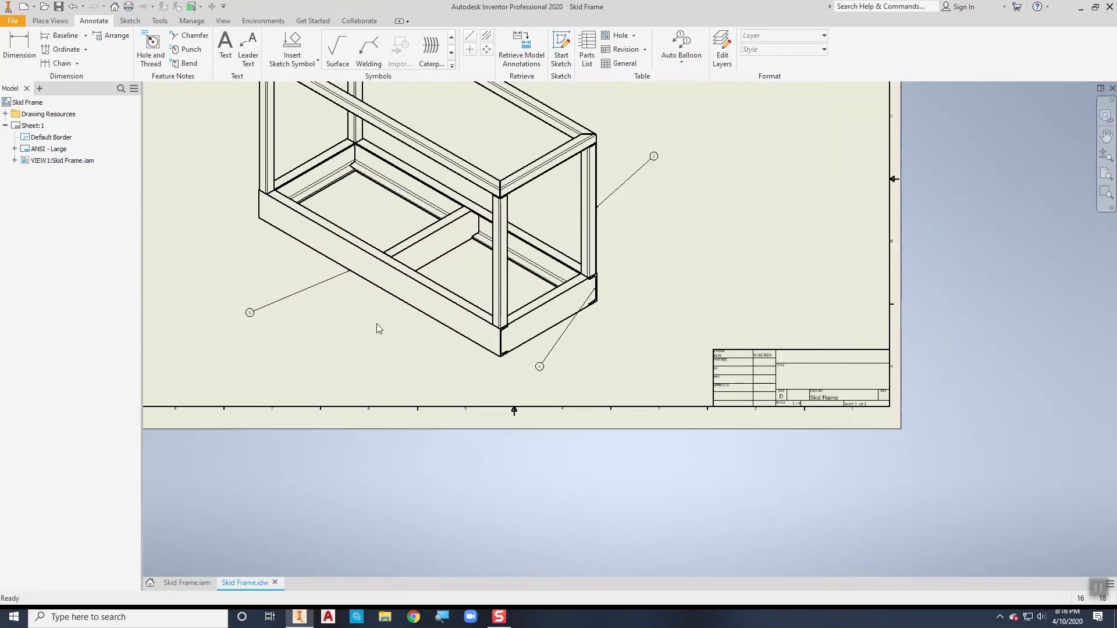
# Reattach balloon 2's leader to the bottom edge of the short end base channel and align the balloon vertically below balloon 3.
pyautogui.scroll(1, 584, 319)
pyautogui.scroll(-3, 584, 319)
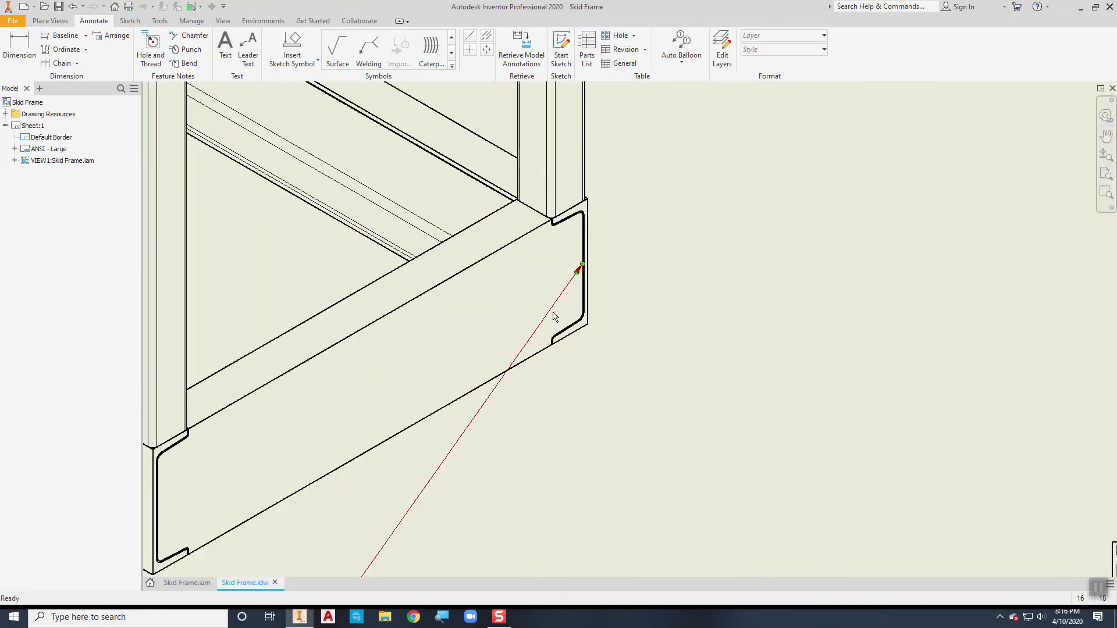
pyautogui.scroll(2, 550, 319)
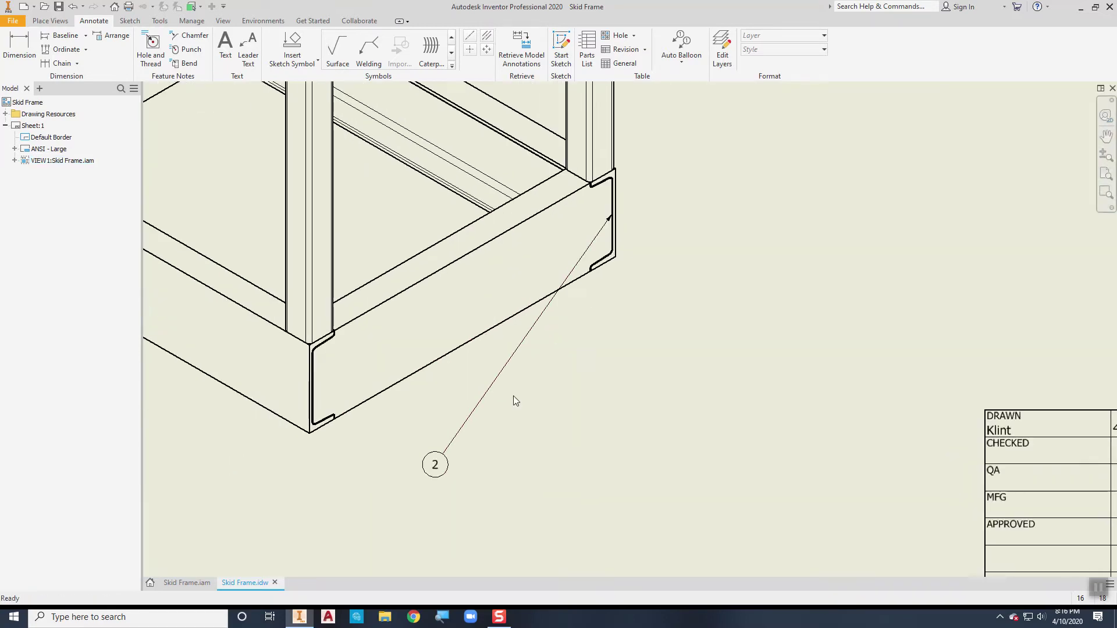
pyautogui.moveTo(435, 466); pyautogui.dragTo(742, 519)
pyautogui.moveTo(614, 218); pyautogui.dragTo(481, 335)
pyautogui.scroll(-3, 477, 304)
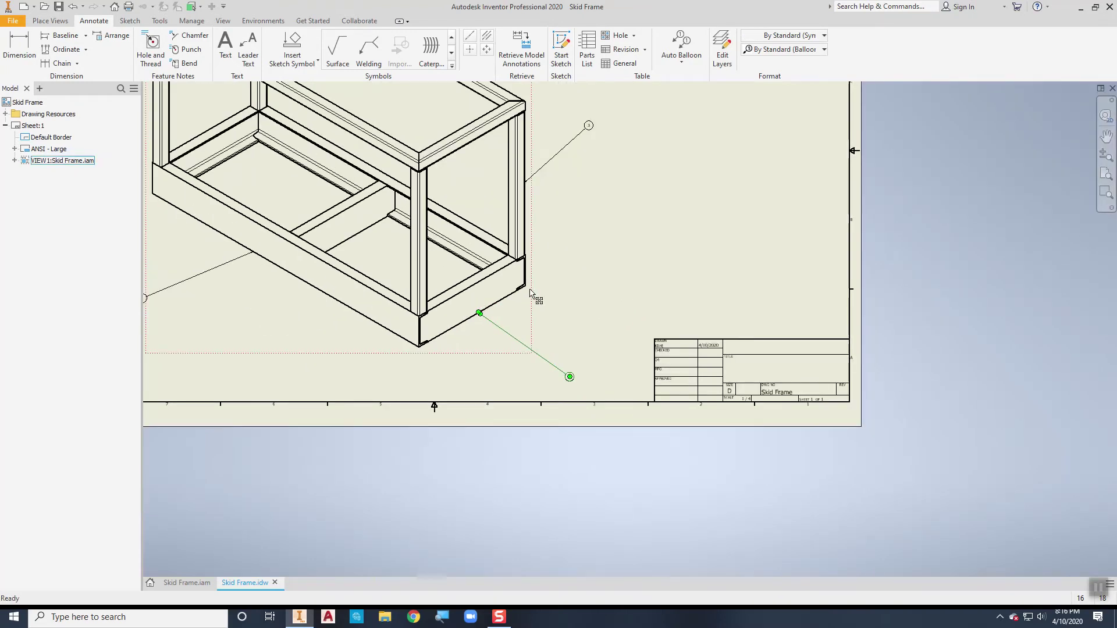
pyautogui.moveTo(526, 414); pyautogui.dragTo(543, 384)
# Reattach balloon 4's leader from the rear top corner to the edge of the long rear top tube.
pyautogui.scroll(-5, 506, 307)
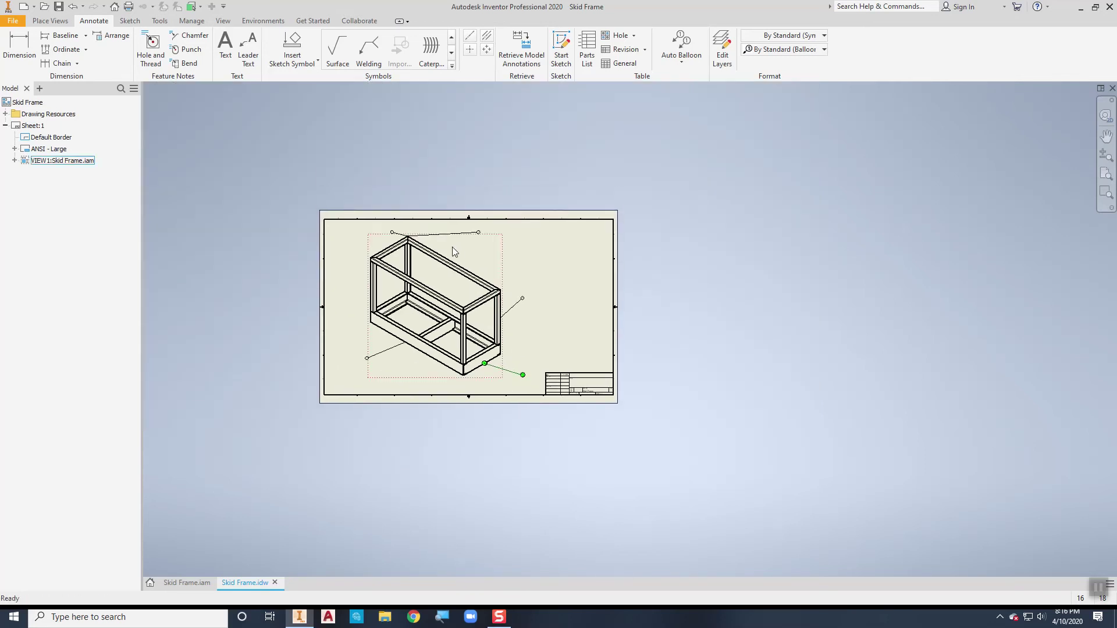
pyautogui.scroll(8, 378, 239)
pyautogui.moveTo(378, 242); pyautogui.dragTo(446, 288, button='middle')
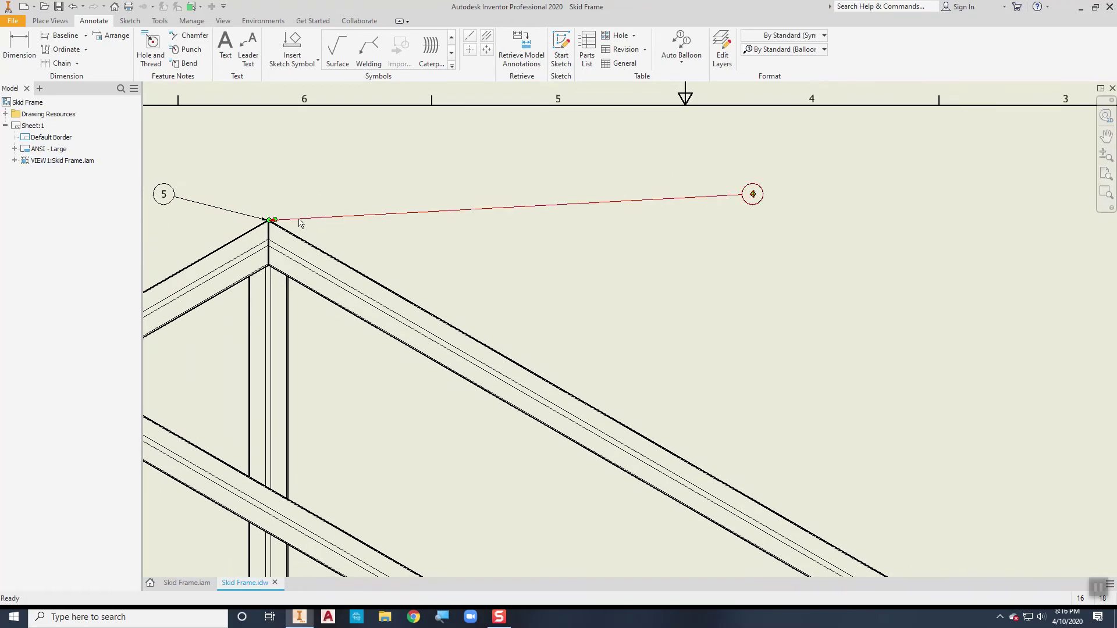
pyautogui.moveTo(273, 222); pyautogui.dragTo(469, 334)
pyautogui.moveTo(309, 234); pyautogui.dragTo(529, 277, button='middle')
# Move balloon 5 farther left, level with balloon 4, and reattach its leader to the short top end tube.
pyautogui.moveTo(384, 237); pyautogui.dragTo(960, 268)
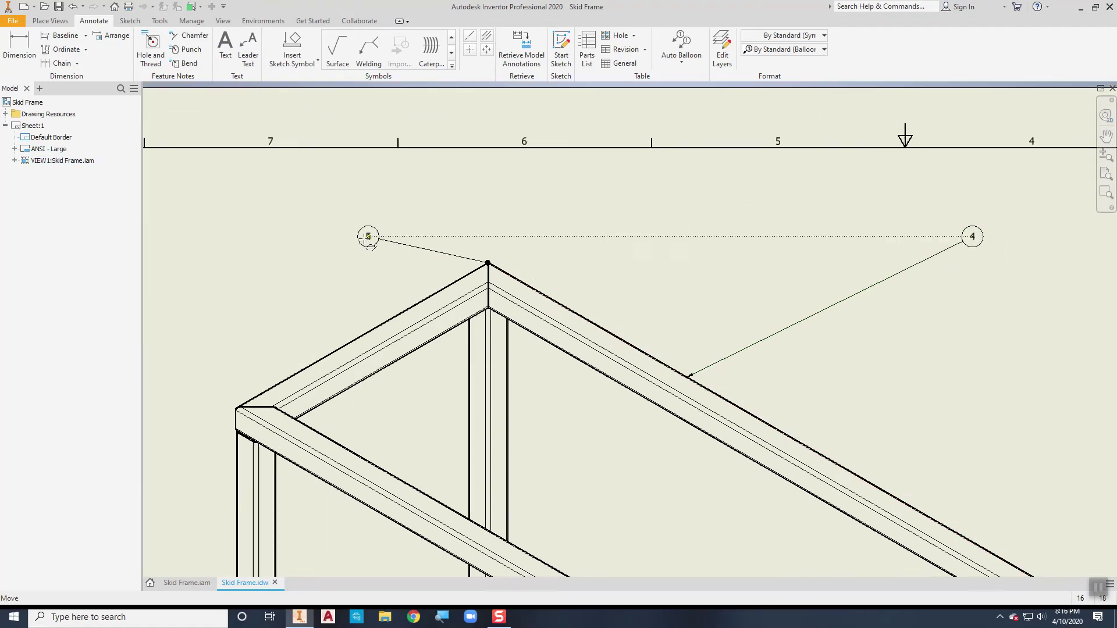
pyautogui.click(231, 236)
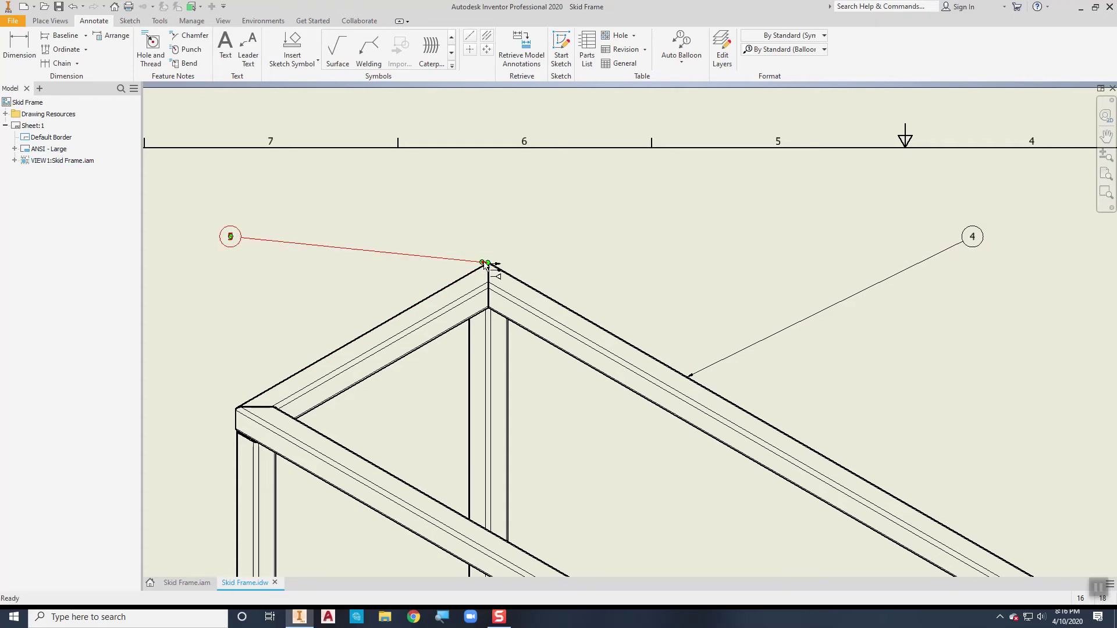
pyautogui.moveTo(485, 265); pyautogui.dragTo(393, 320)
pyautogui.scroll(-5, 593, 281)
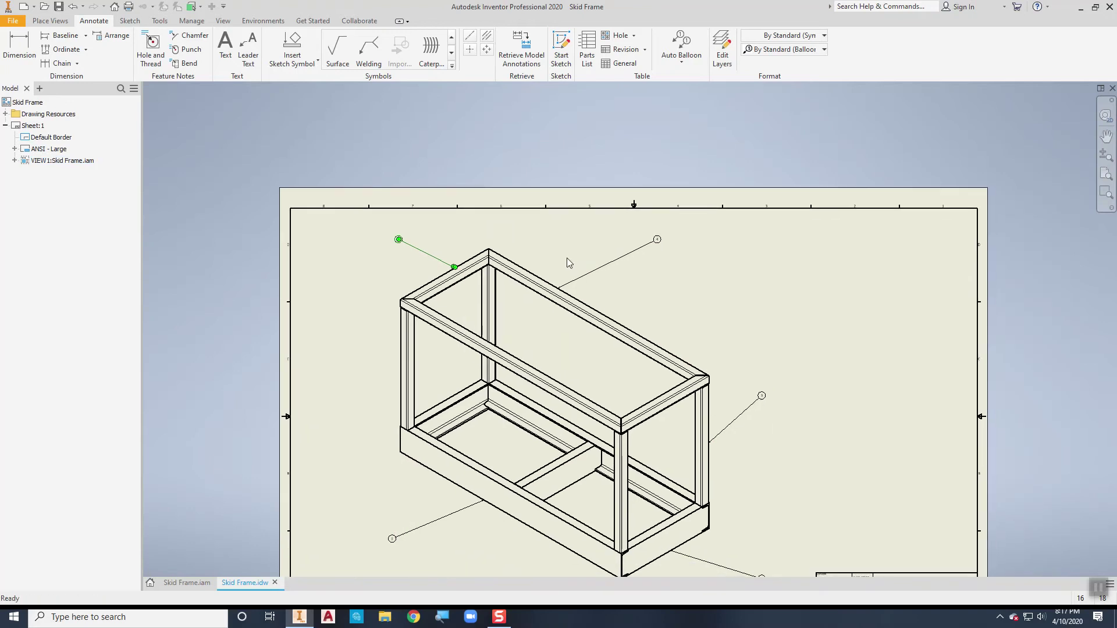
pyautogui.click(752, 340)
pyautogui.moveTo(752, 340)
pyautogui.mouseDown(button='middle')
pyautogui.moveTo(697, 310)
pyautogui.moveTo(763, 279)
pyautogui.mouseUp(button='middle')
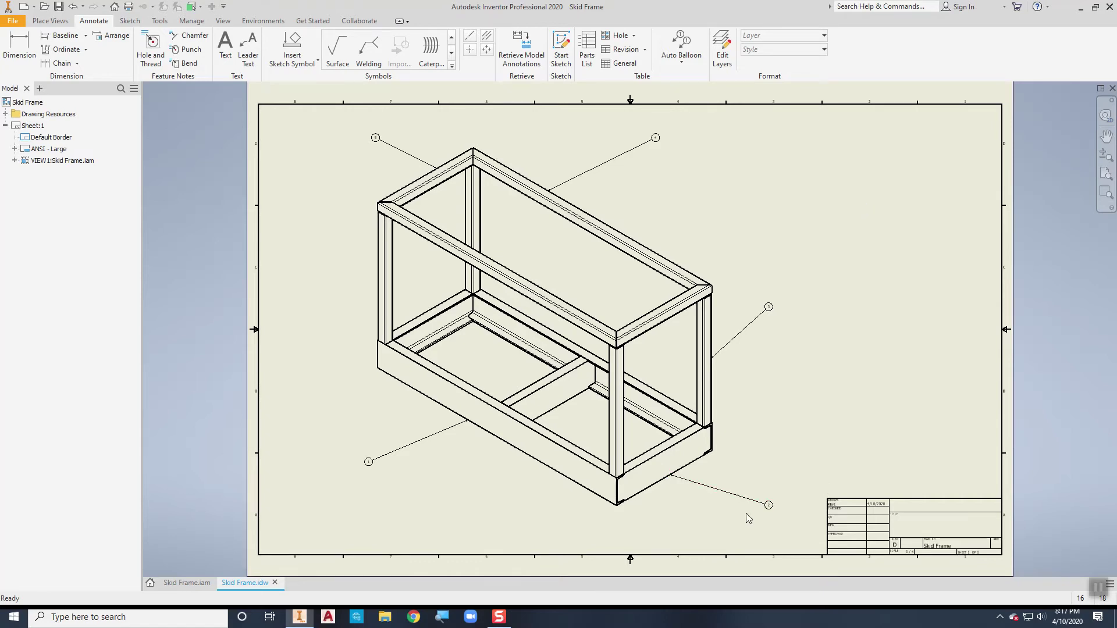
pyautogui.click(661, 480)
pyautogui.press('Escape')
pyautogui.click(679, 478)
pyautogui.click(618, 401)
pyautogui.click(781, 263)
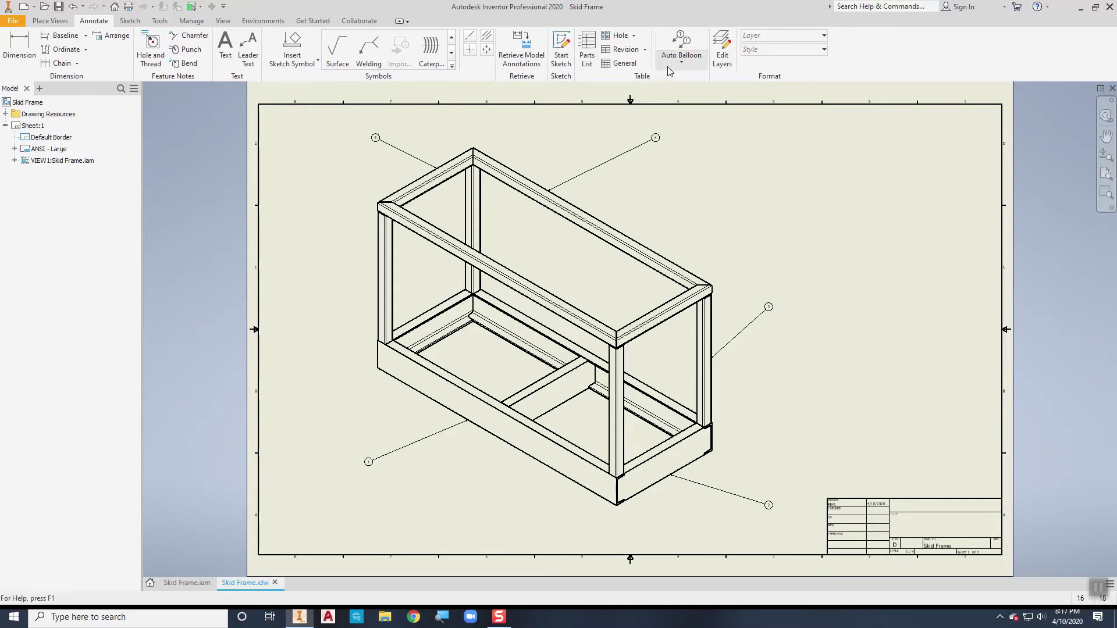
# Create a parts list from the isometric view and place it in the upper right corner of the sheet border.
pyautogui.click(586, 46)
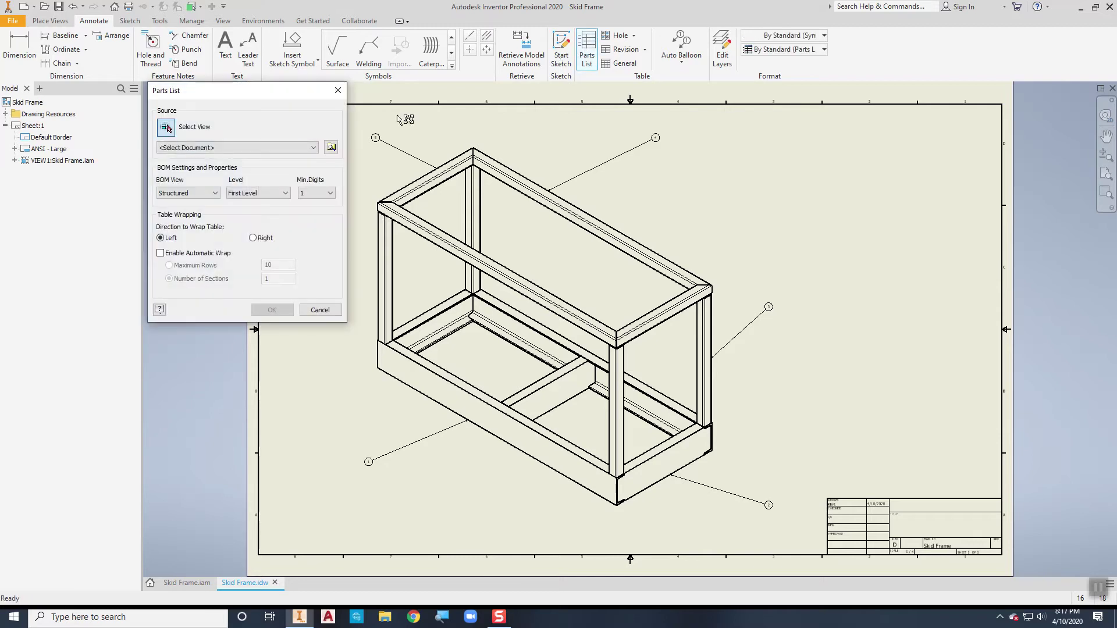
pyautogui.click(665, 149)
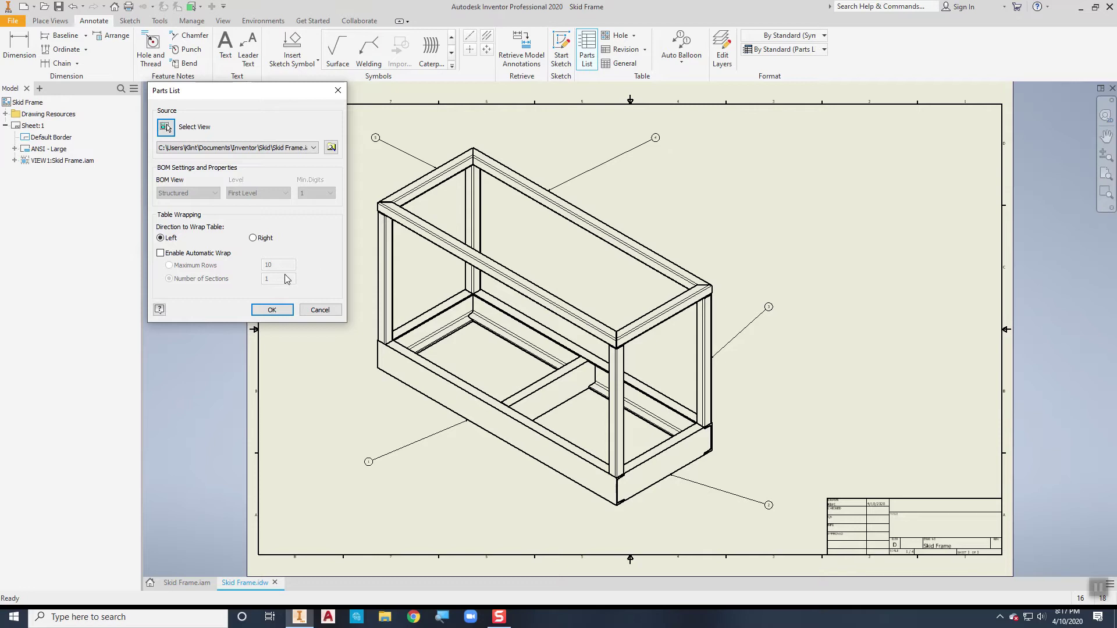
pyautogui.click(272, 310)
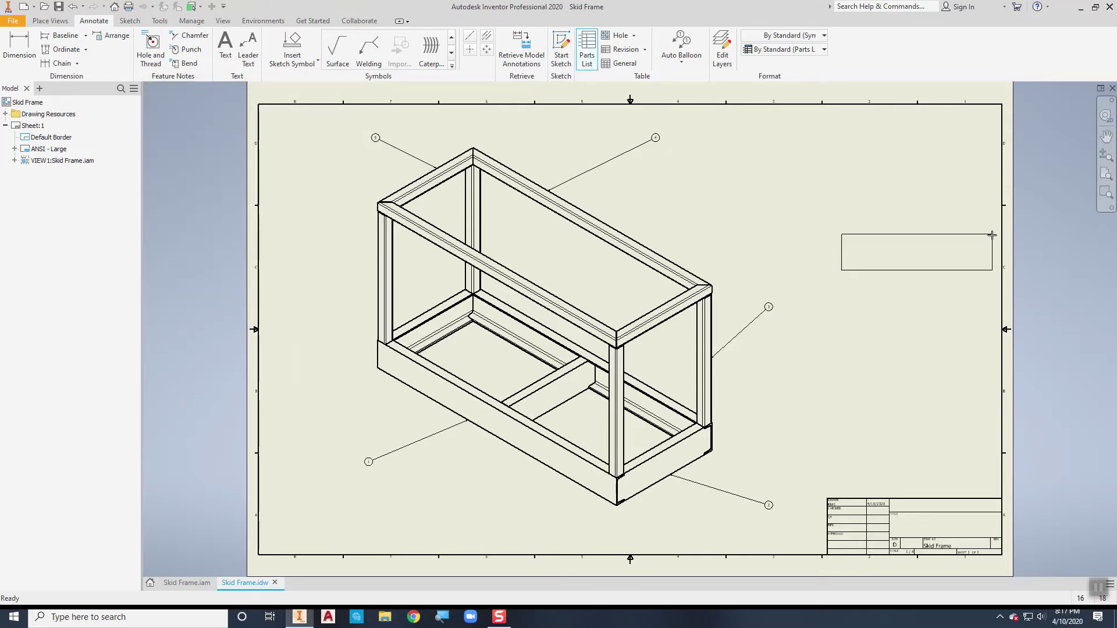
pyautogui.click(1003, 105)
pyautogui.click(925, 178)
# Examine the parts list's item, quantity, part number and description columns for the frame members.
pyautogui.scroll(-3, 911, 152)
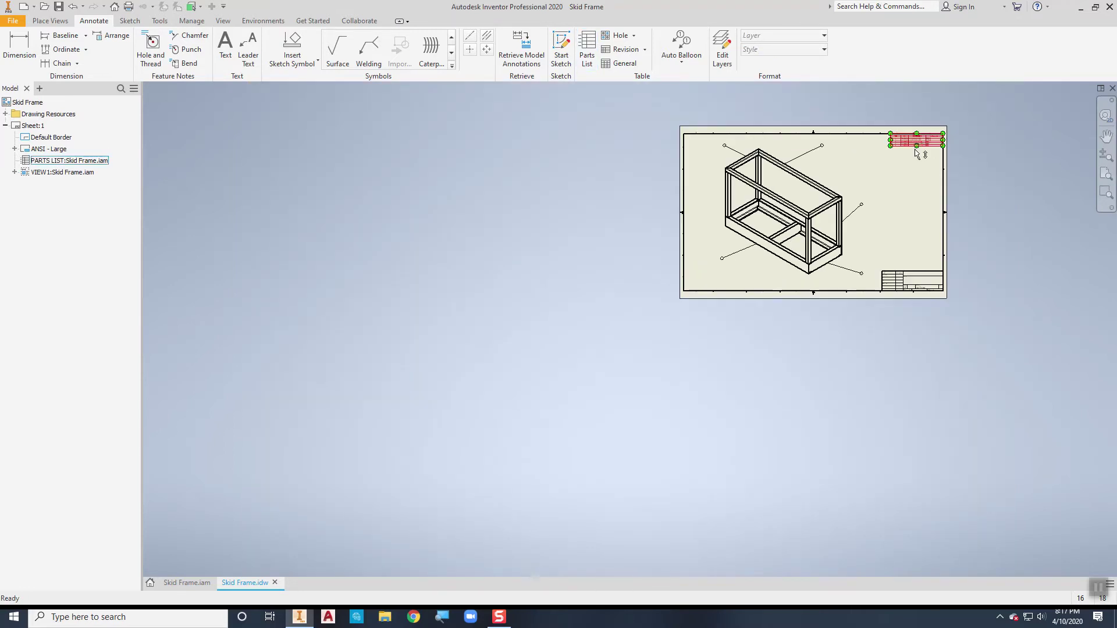
pyautogui.scroll(8, 923, 155)
pyautogui.scroll(2, 788, 262)
pyautogui.scroll(-3, 768, 336)
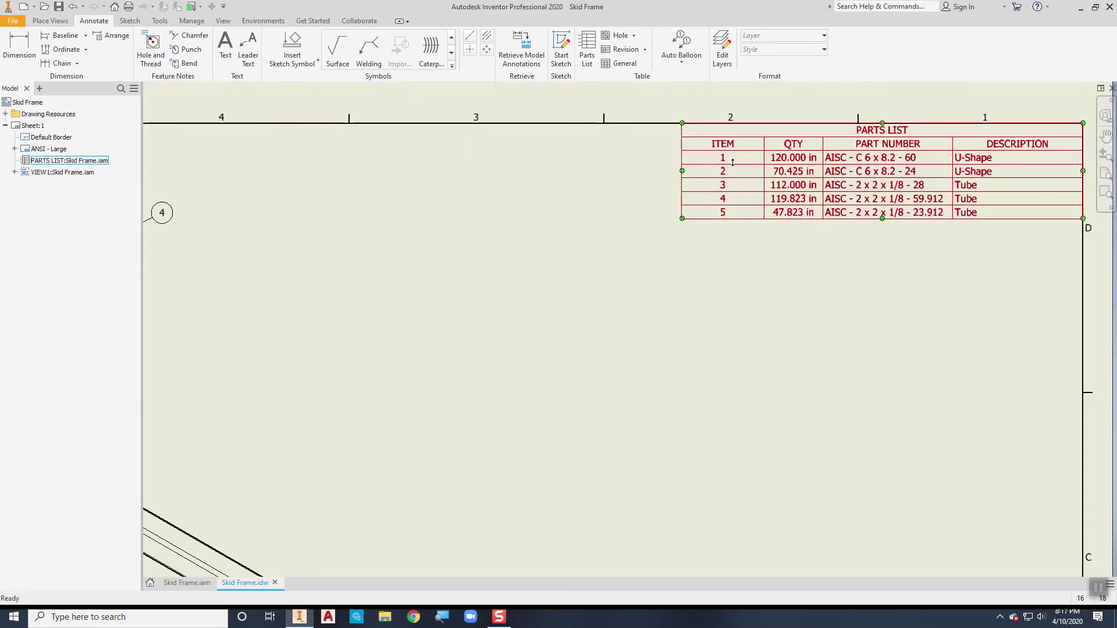
pyautogui.click(792, 164)
pyautogui.press('Escape')
pyautogui.click(917, 162)
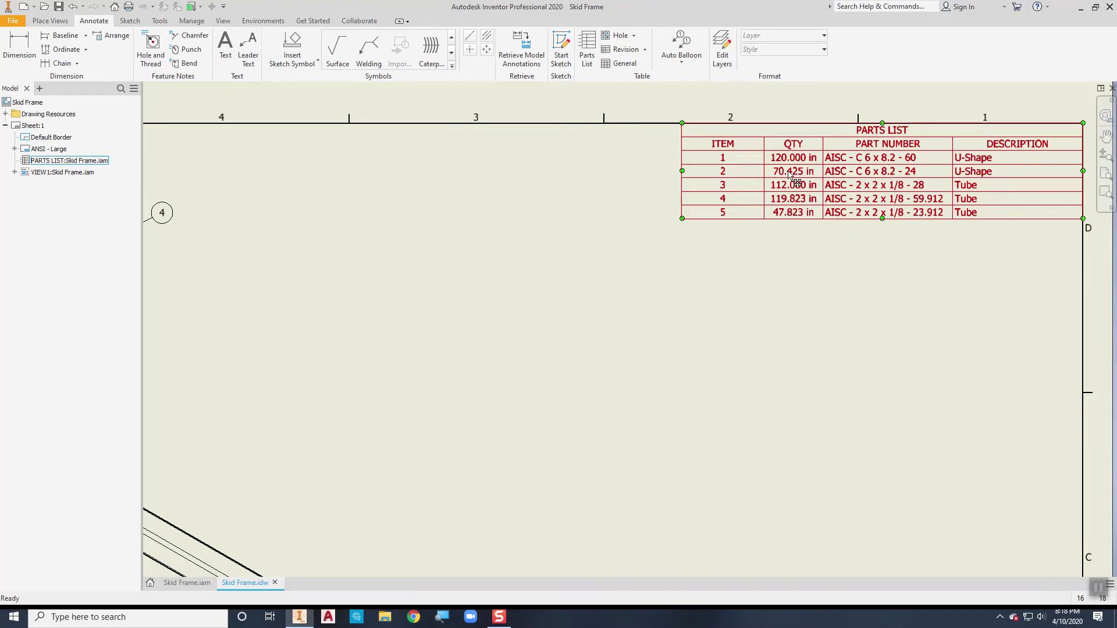
pyautogui.click(772, 258)
pyautogui.scroll(-5, 769, 263)
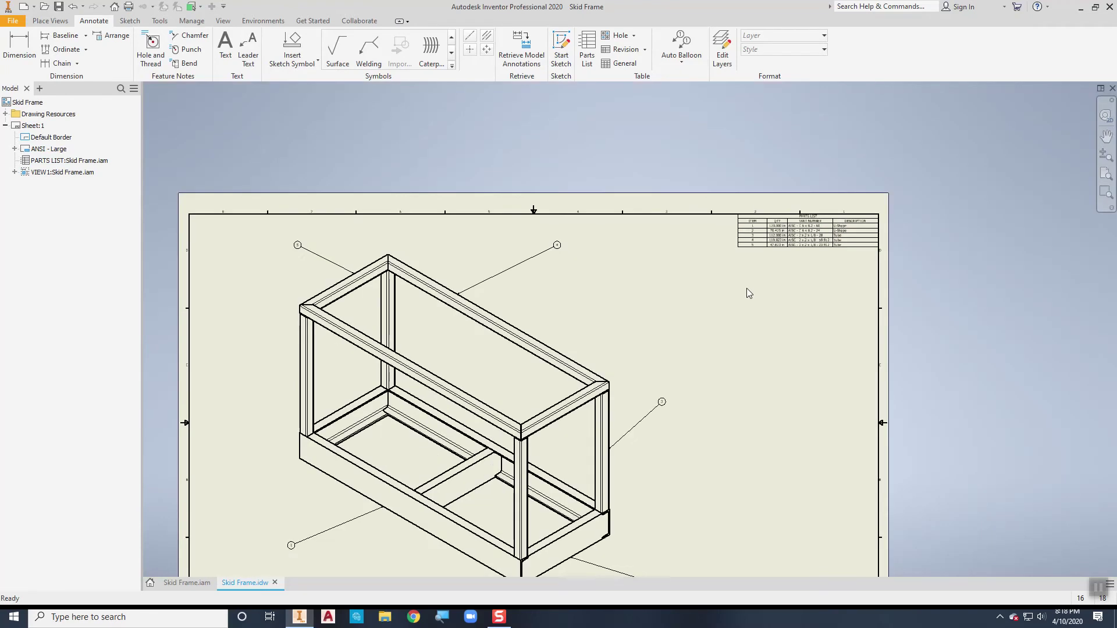
pyautogui.scroll(3, 742, 264)
pyautogui.moveTo(731, 264); pyautogui.dragTo(703, 262, button='middle')
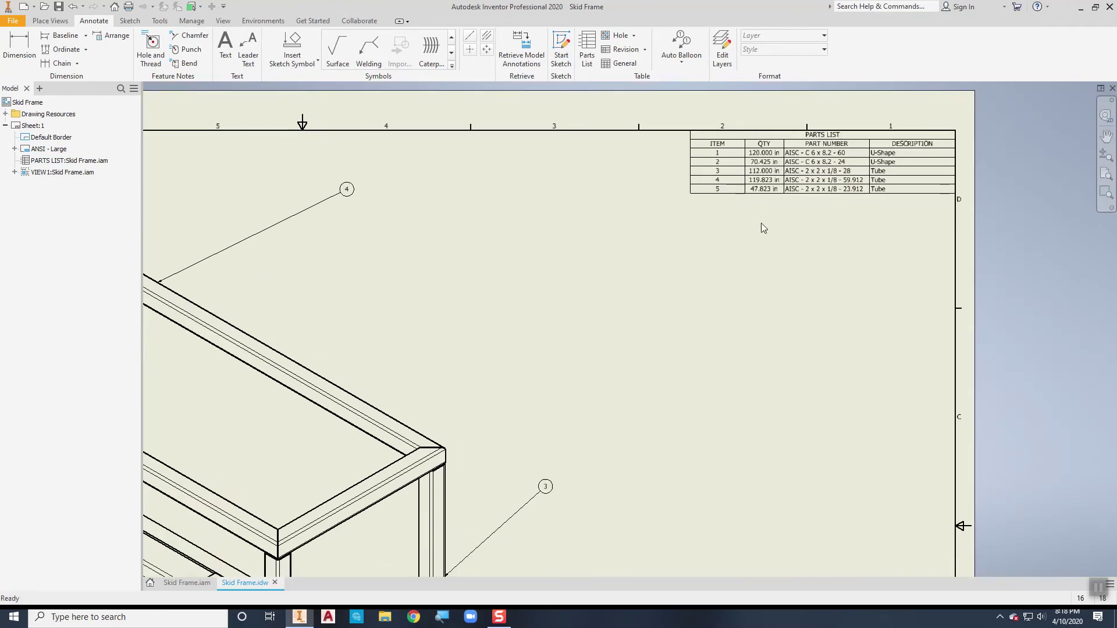
pyautogui.scroll(-3, 743, 208)
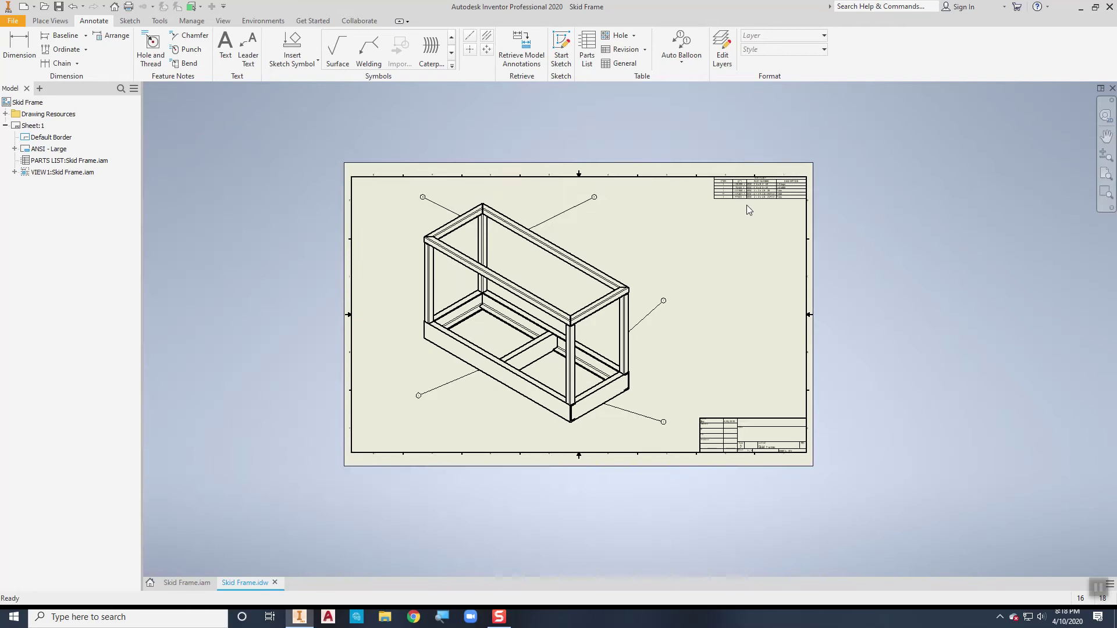
pyautogui.scroll(7, 745, 207)
pyautogui.moveTo(713, 289); pyautogui.dragTo(698, 334, button='middle')
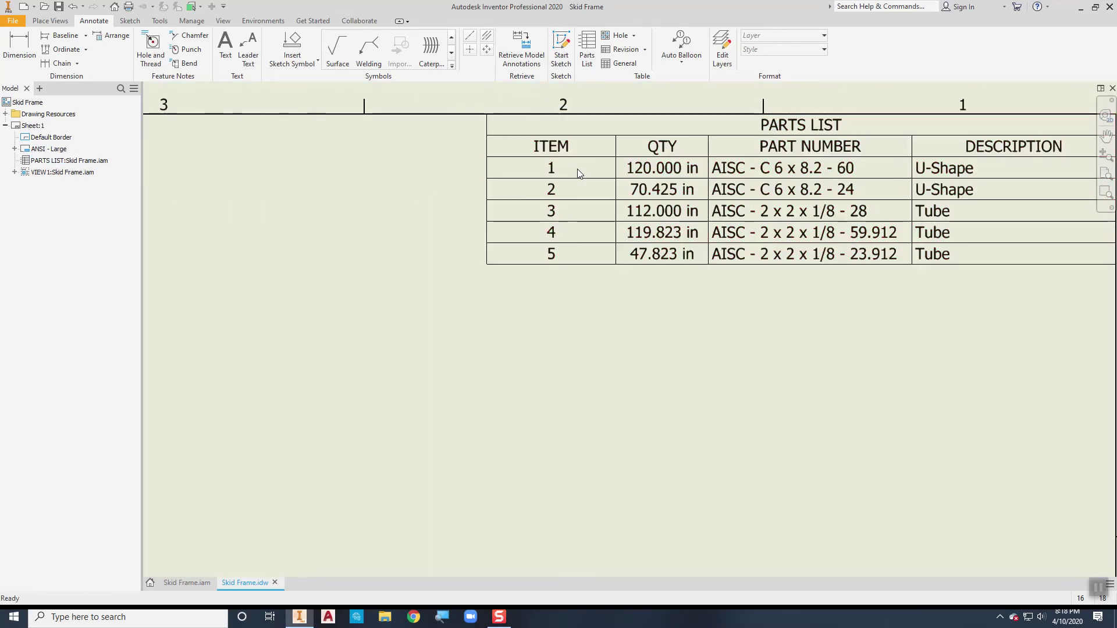
pyautogui.click(613, 168)
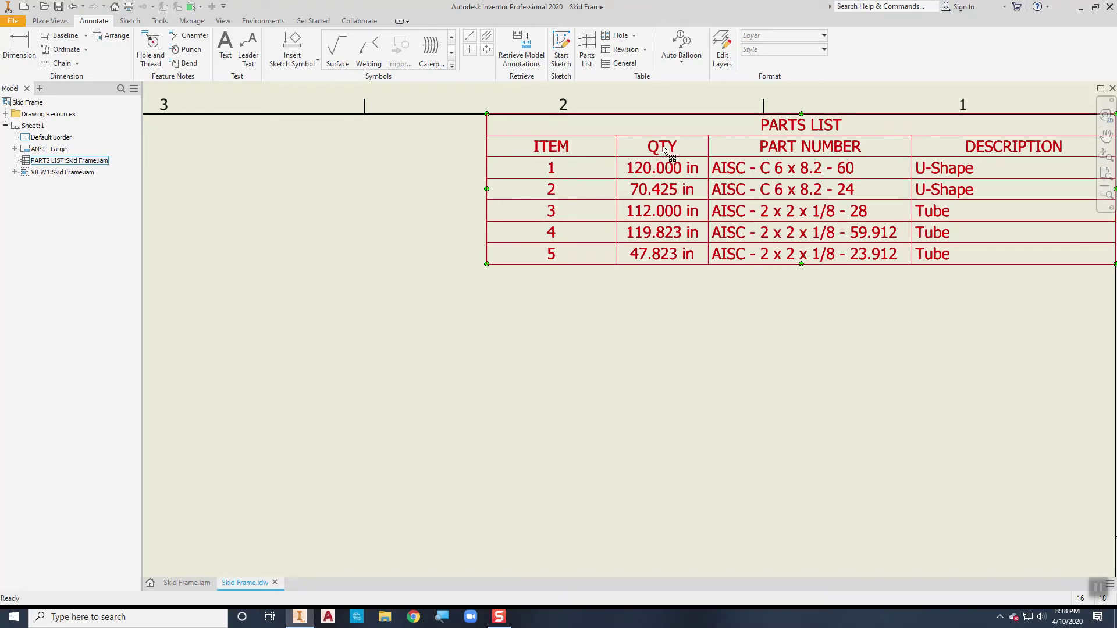
pyautogui.press('Escape')
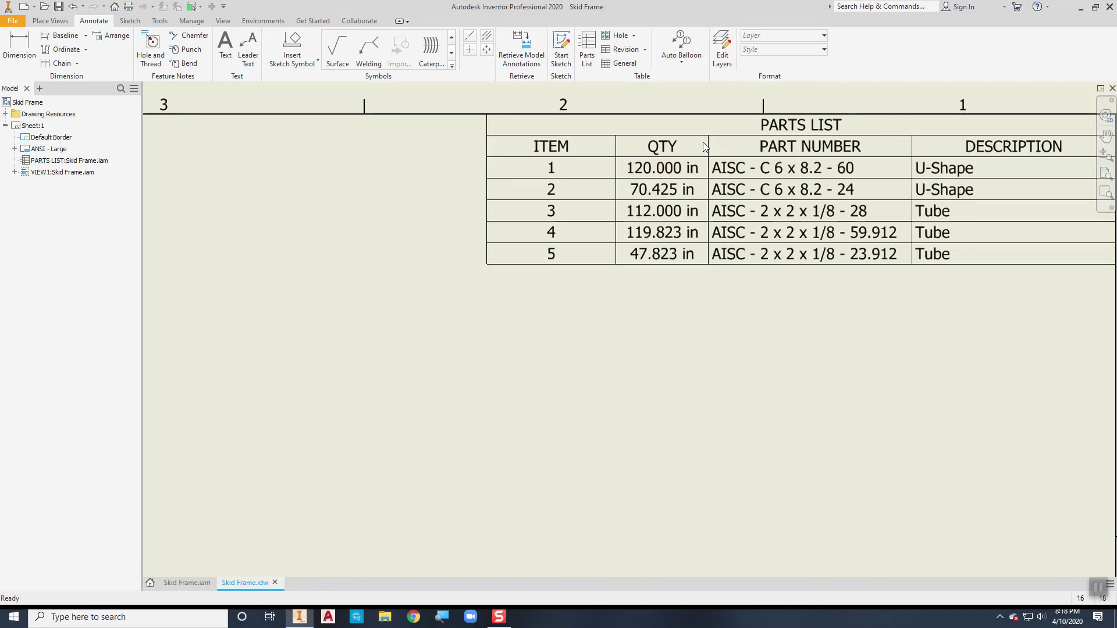
pyautogui.click(757, 159)
pyautogui.moveTo(758, 159); pyautogui.dragTo(648, 189, button='middle')
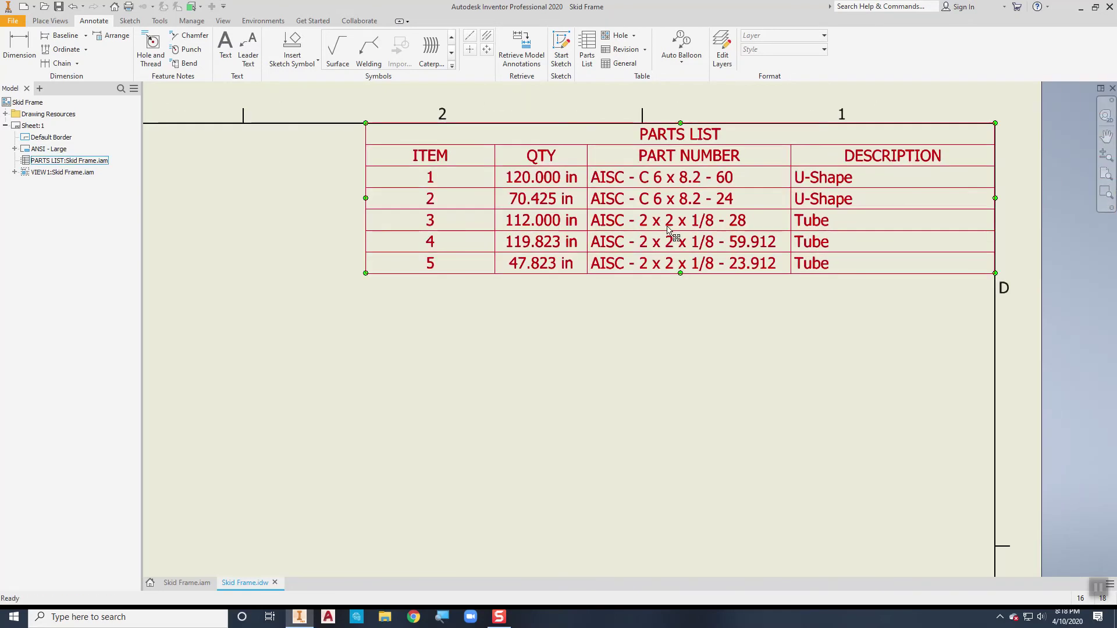
# Remove the QTY property from the columns of the skid frame's parts list.
pyautogui.doubleClick(484, 188)
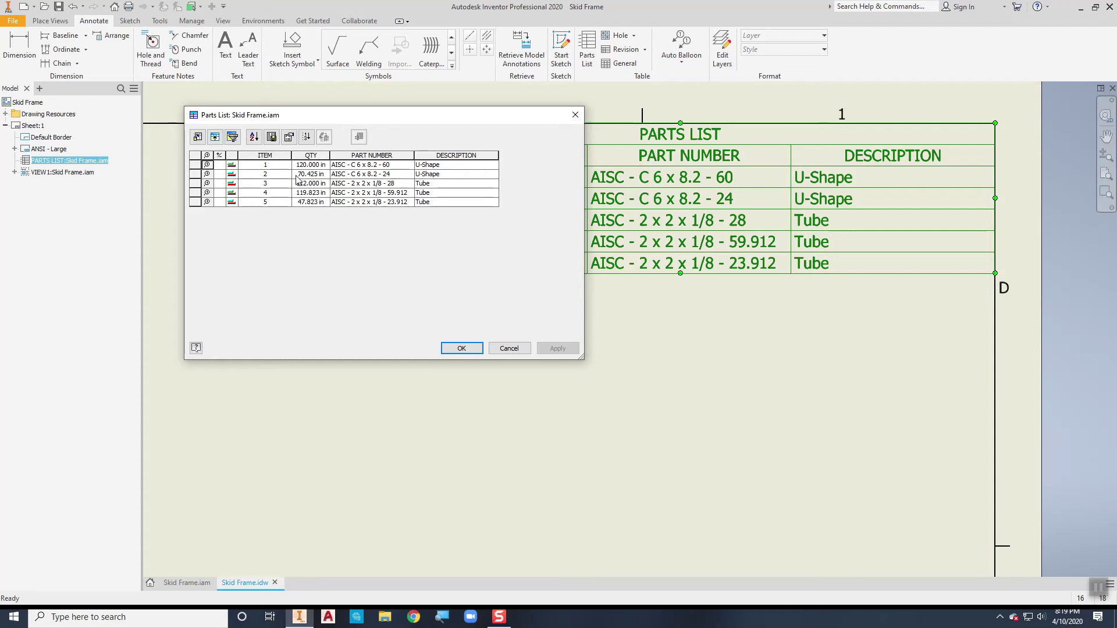
pyautogui.click(198, 138)
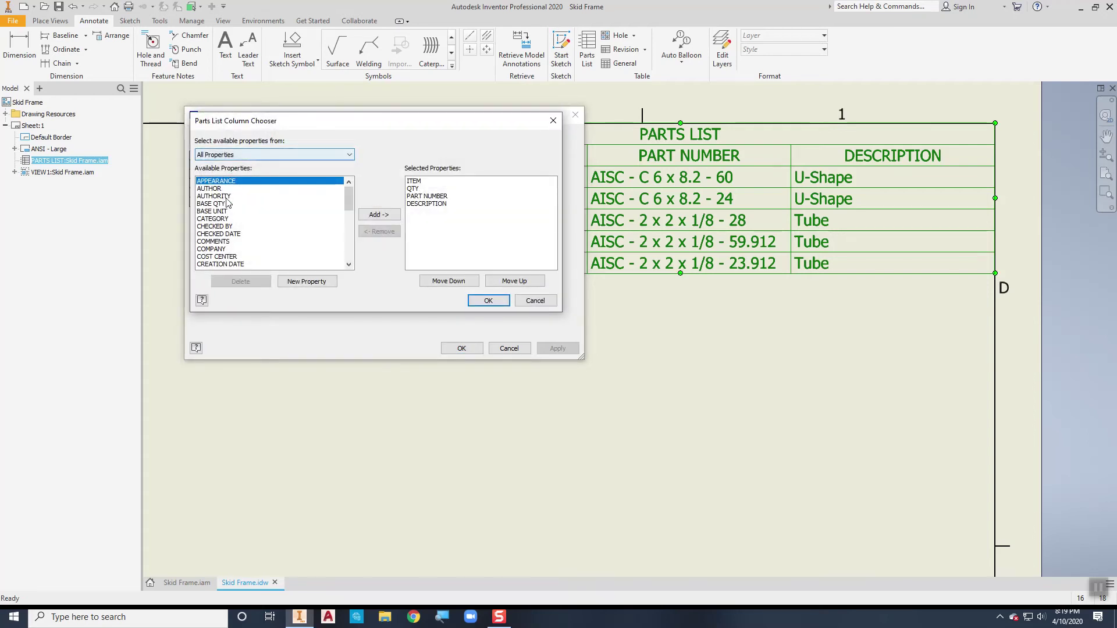
pyautogui.click(413, 190)
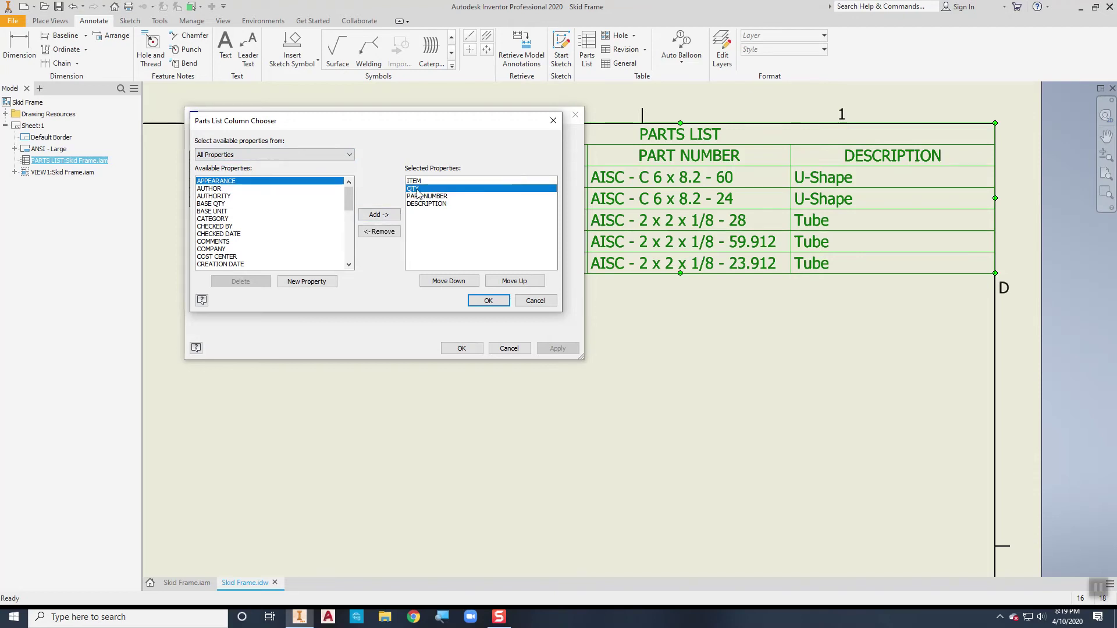
pyautogui.click(388, 233)
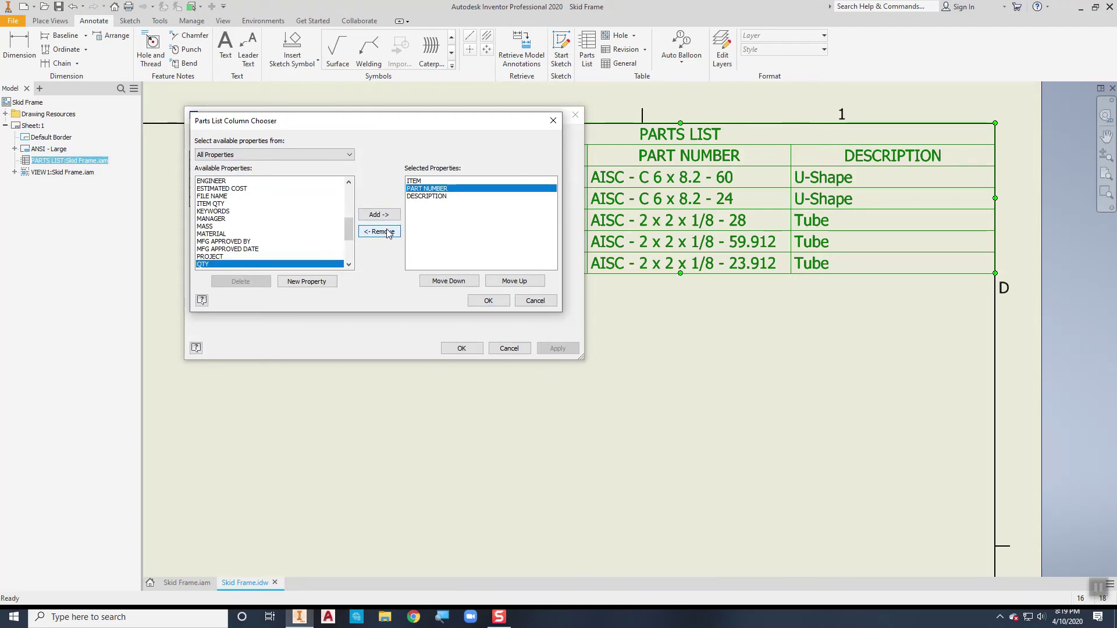
# Add the BASE QTY property to the parts list as the column directly after ITEM.
pyautogui.moveTo(349, 233); pyautogui.dragTo(349, 196)
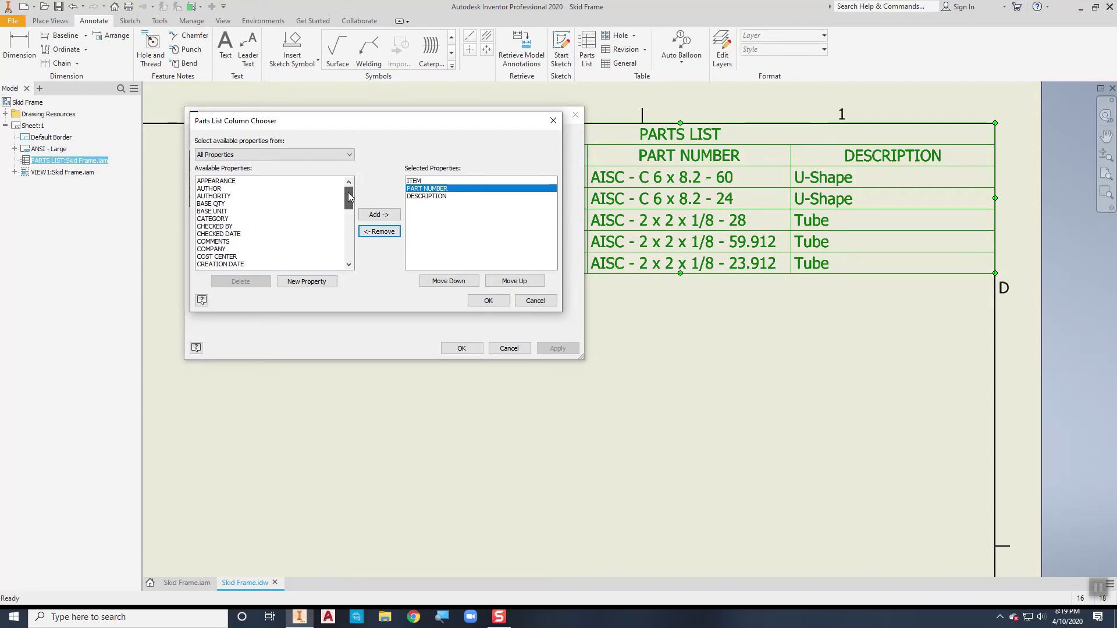
pyautogui.click(221, 204)
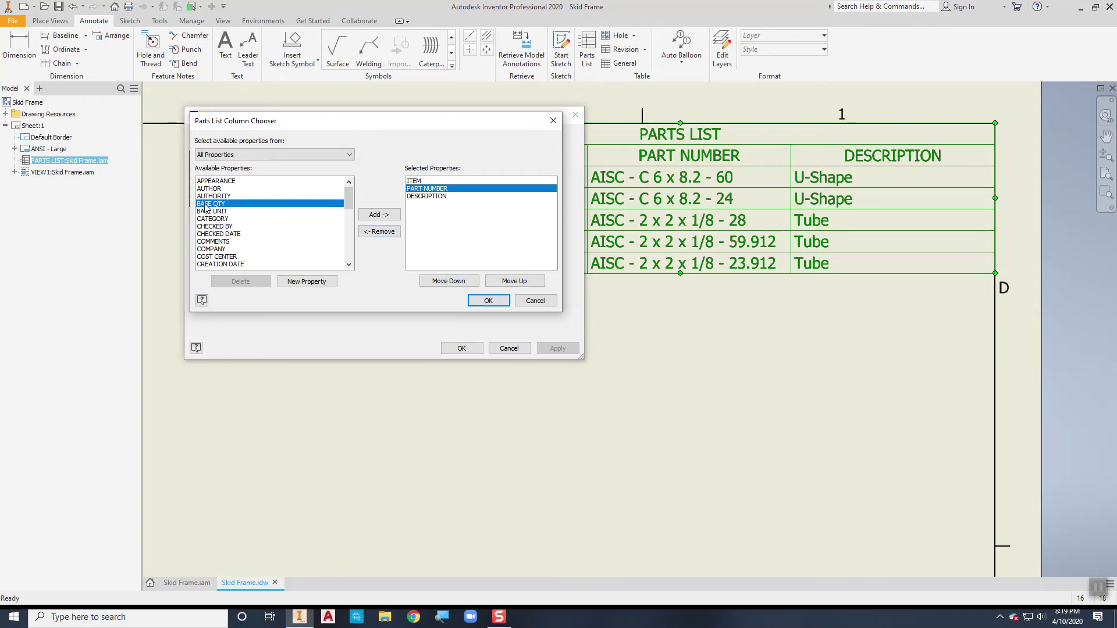
pyautogui.click(379, 215)
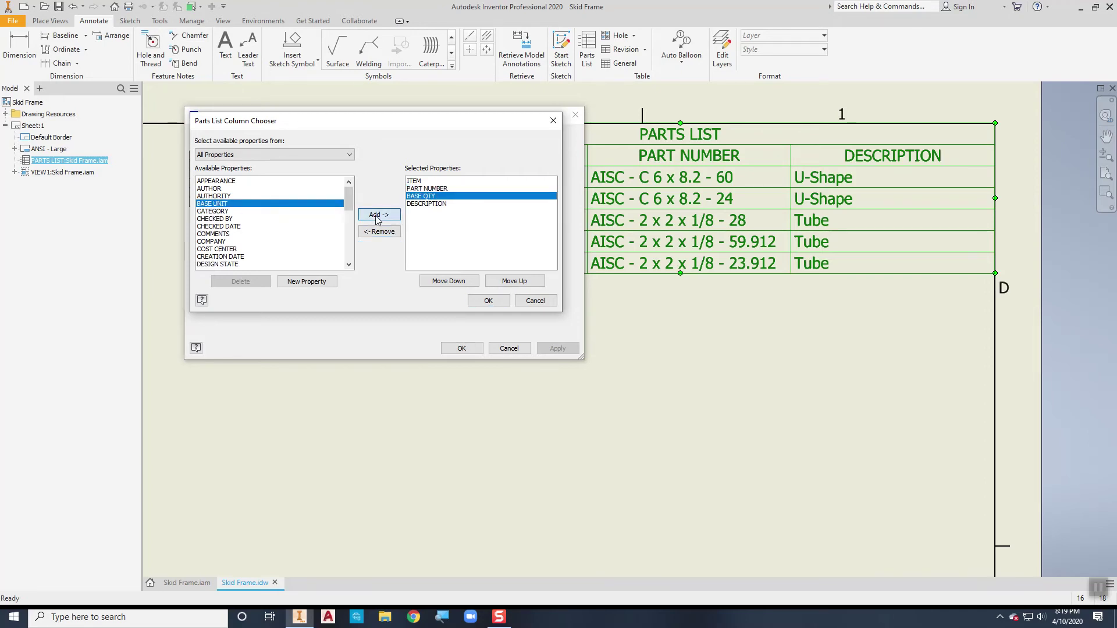
pyautogui.click(507, 283)
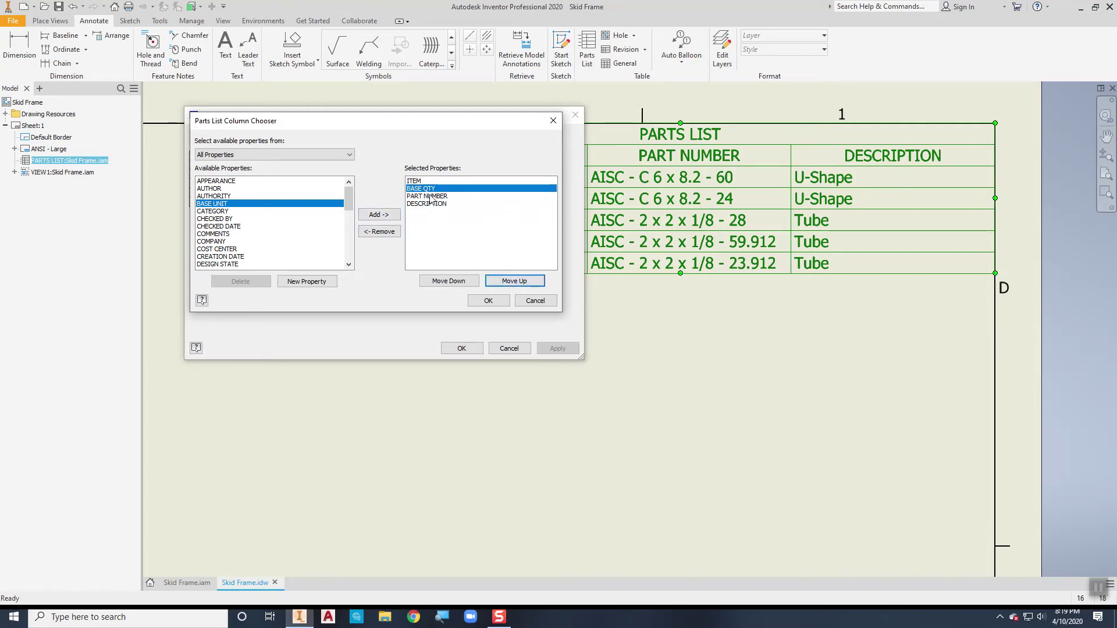
pyautogui.click(489, 300)
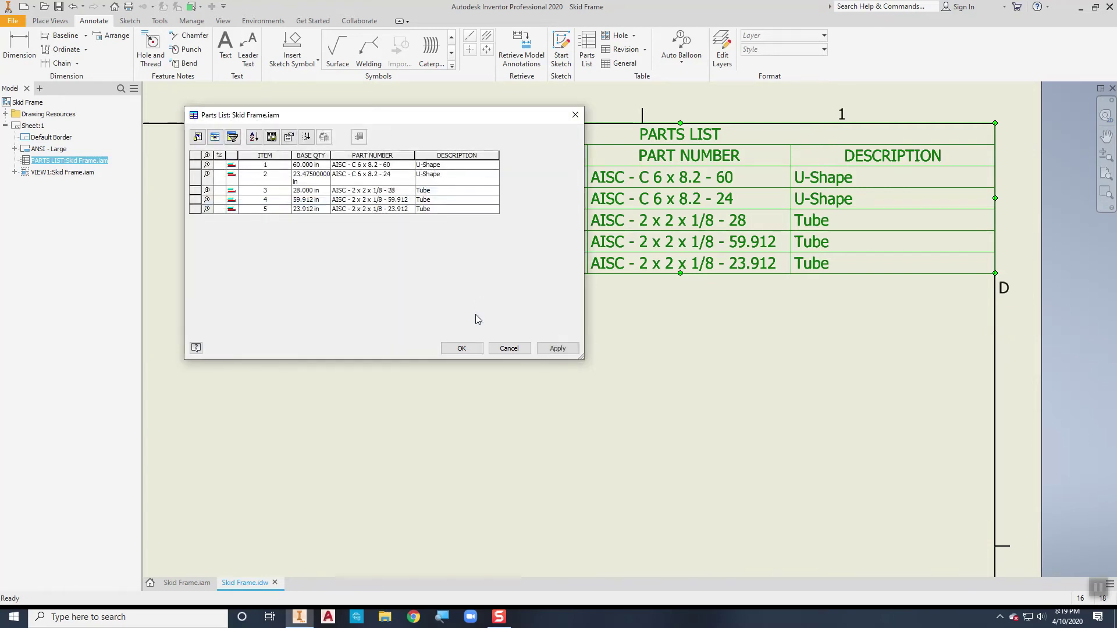
pyautogui.click(461, 348)
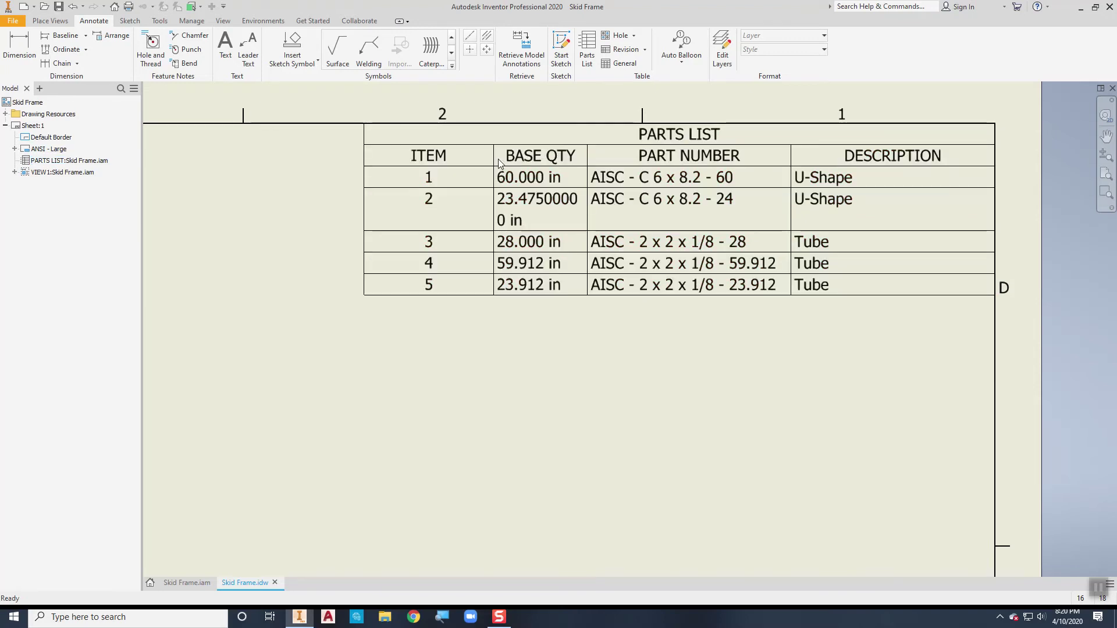
# Add the ITEM QTY property to the parts list as a column between ITEM and BASE QTY.
pyautogui.click(476, 165)
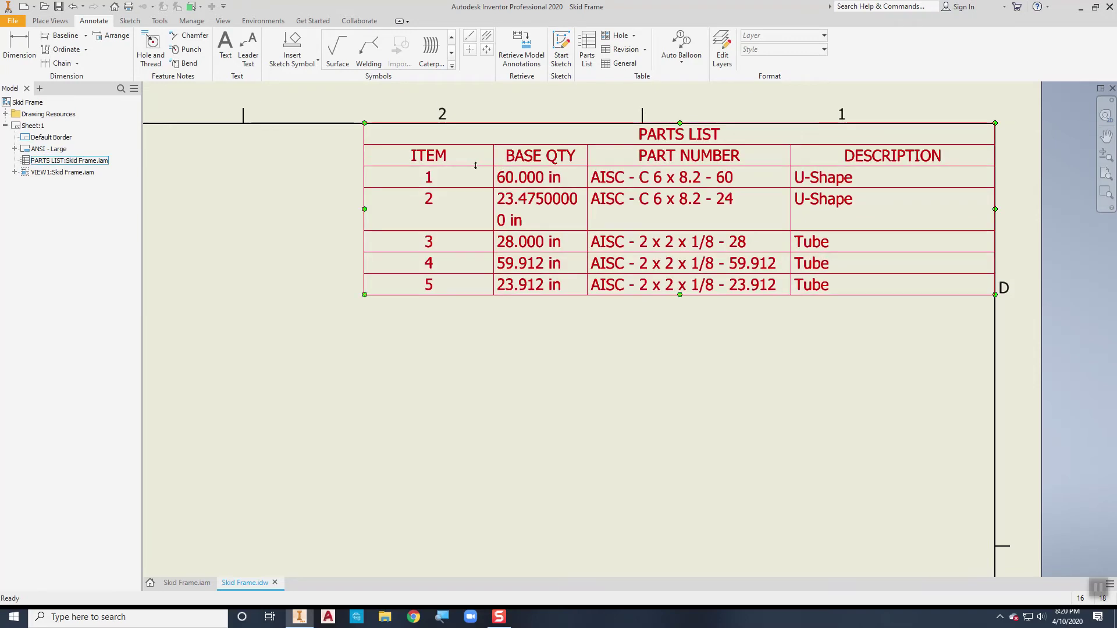
pyautogui.doubleClick(476, 166)
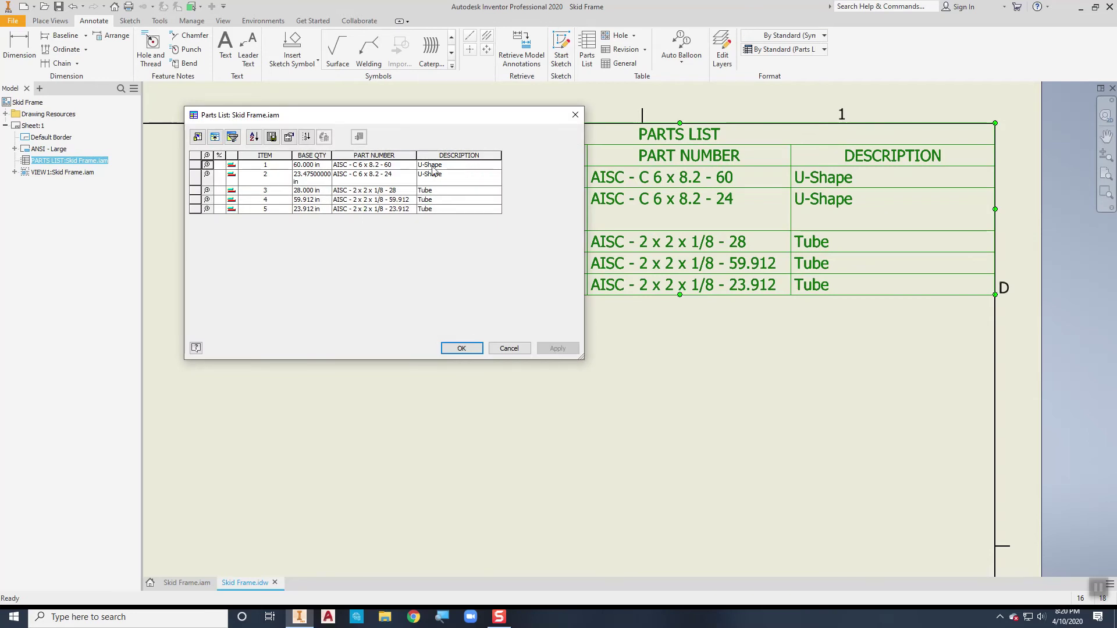
pyautogui.click(197, 137)
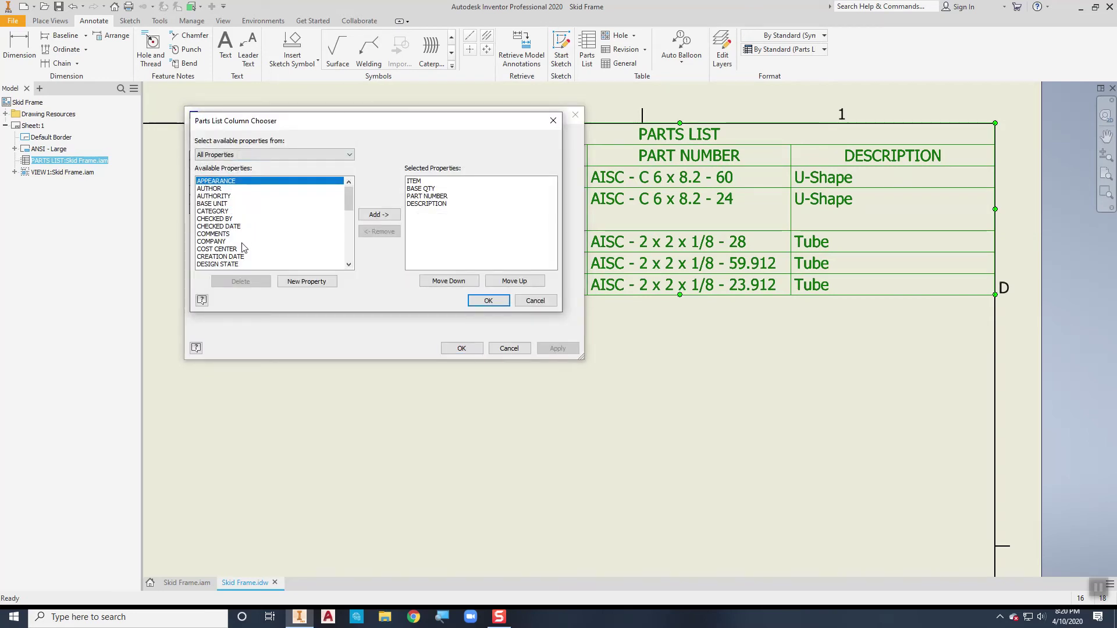
pyautogui.click(349, 243)
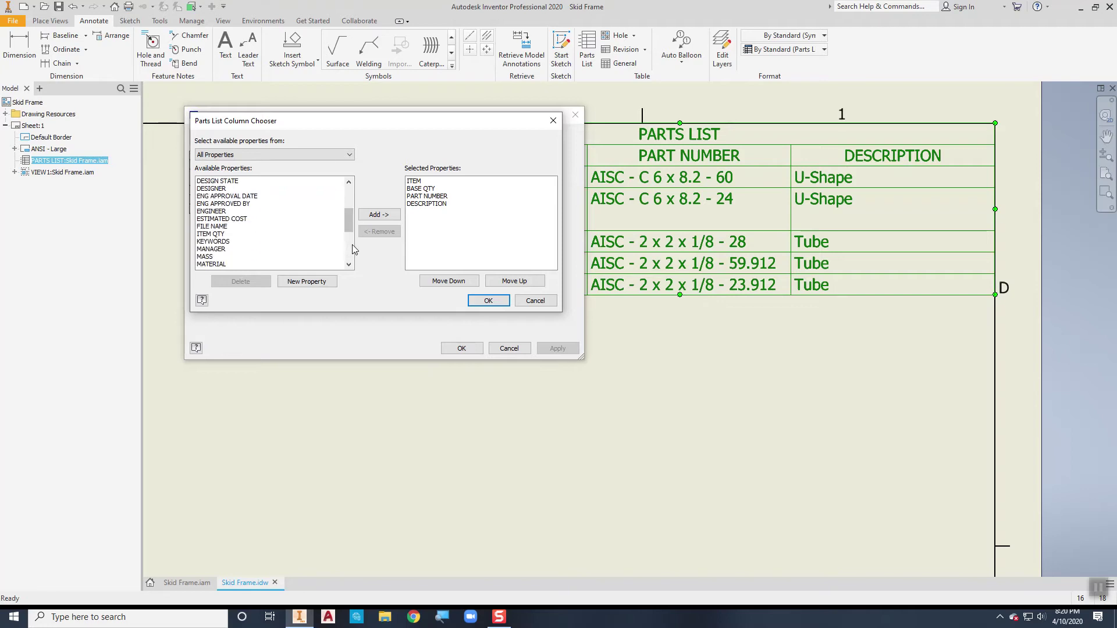
pyautogui.click(212, 234)
pyautogui.click(379, 215)
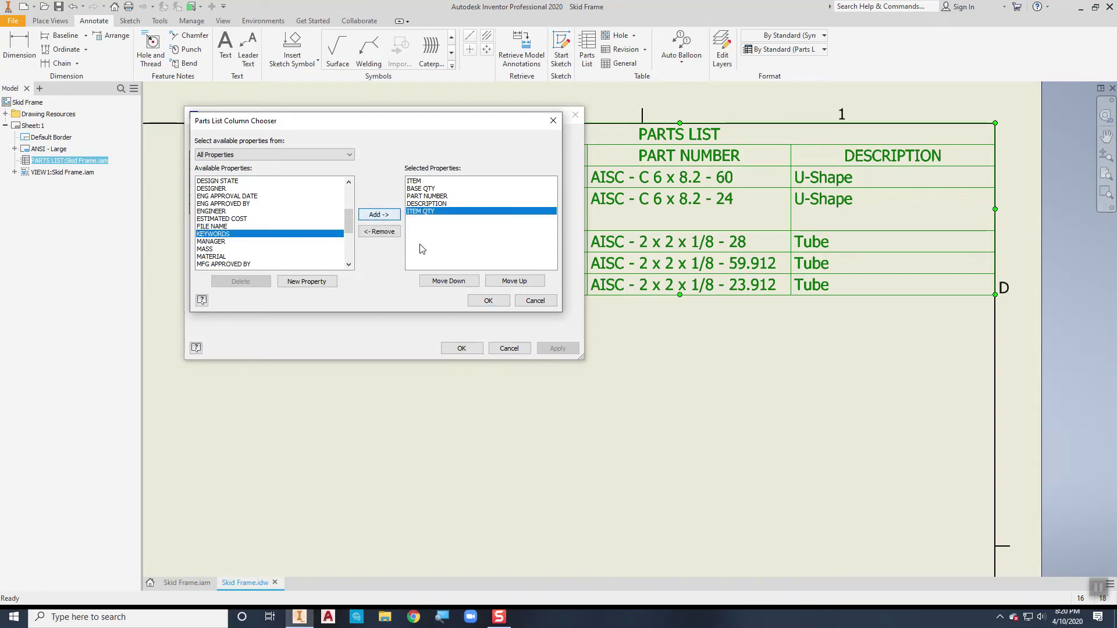
pyautogui.click(512, 282)
pyautogui.click(512, 281)
pyautogui.click(512, 281)
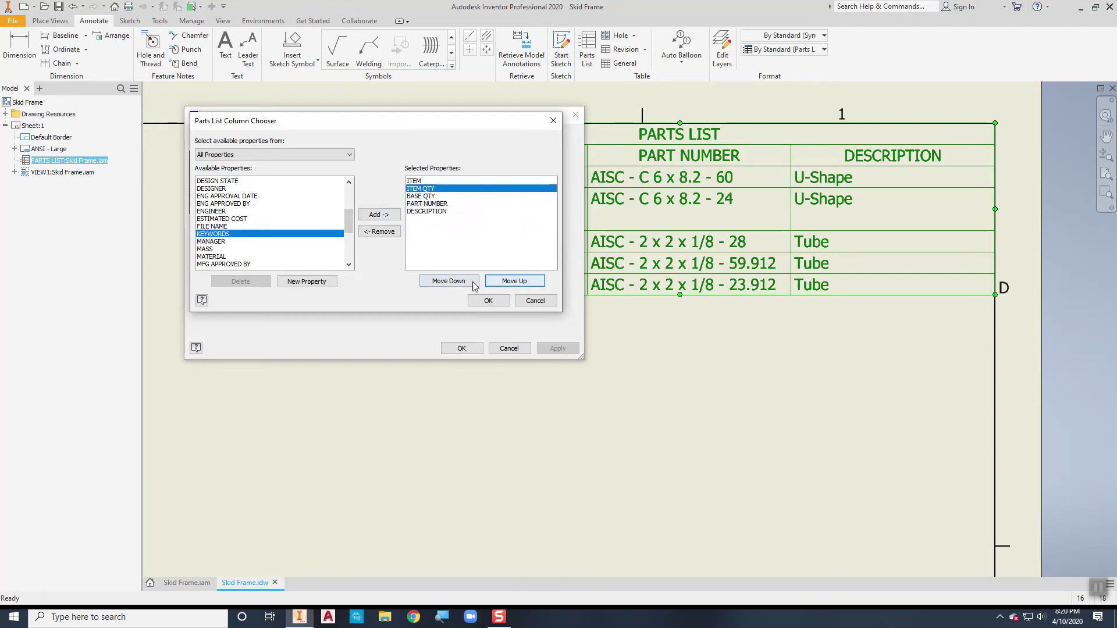
pyautogui.click(488, 301)
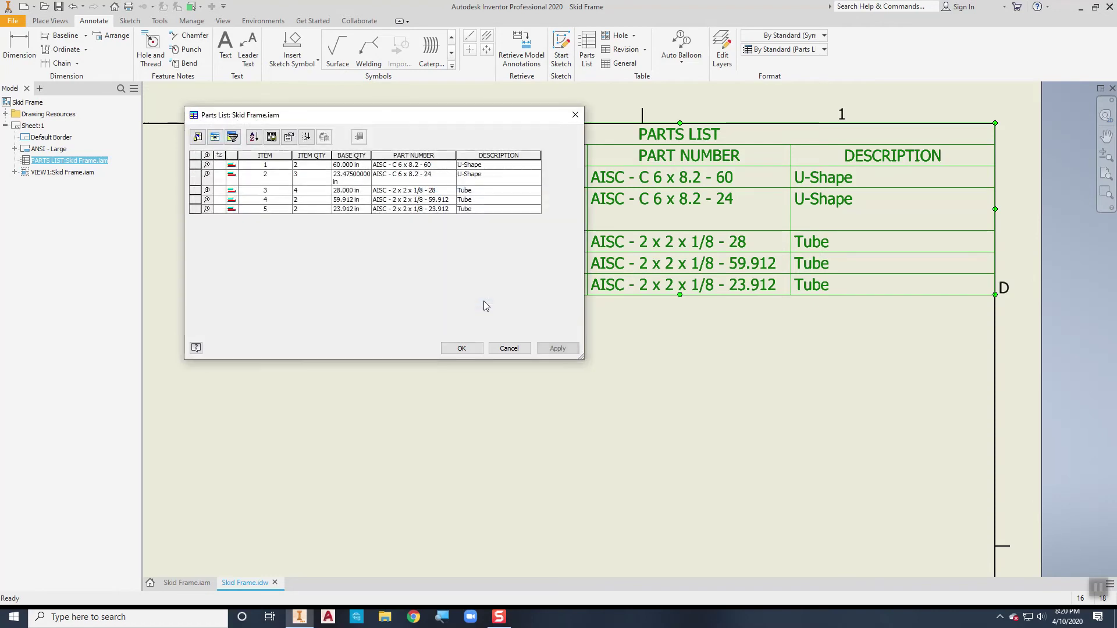
pyautogui.click(462, 348)
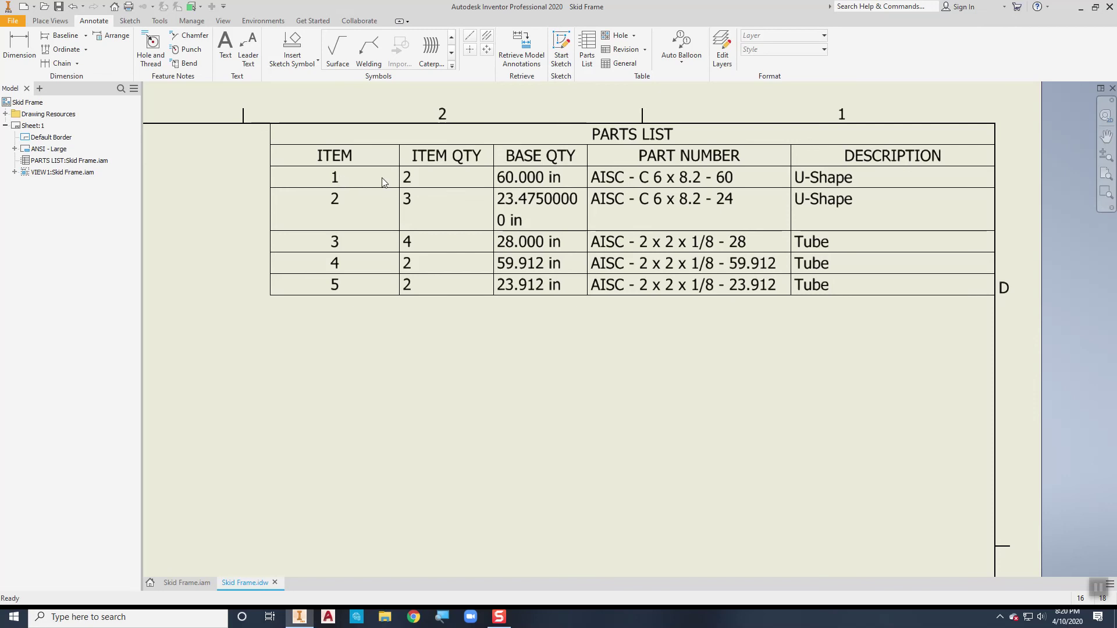
# Shorten the BASE QTY value of item 2 in the parts list to 23.475 in.
pyautogui.click(507, 180)
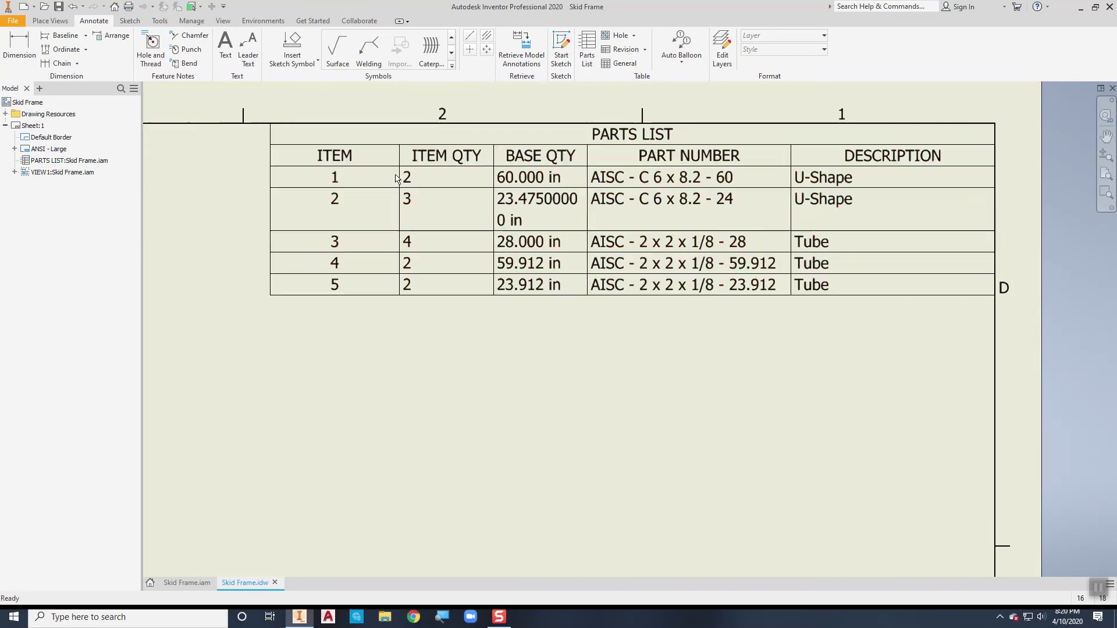
pyautogui.click(531, 208)
pyautogui.doubleClick(535, 206)
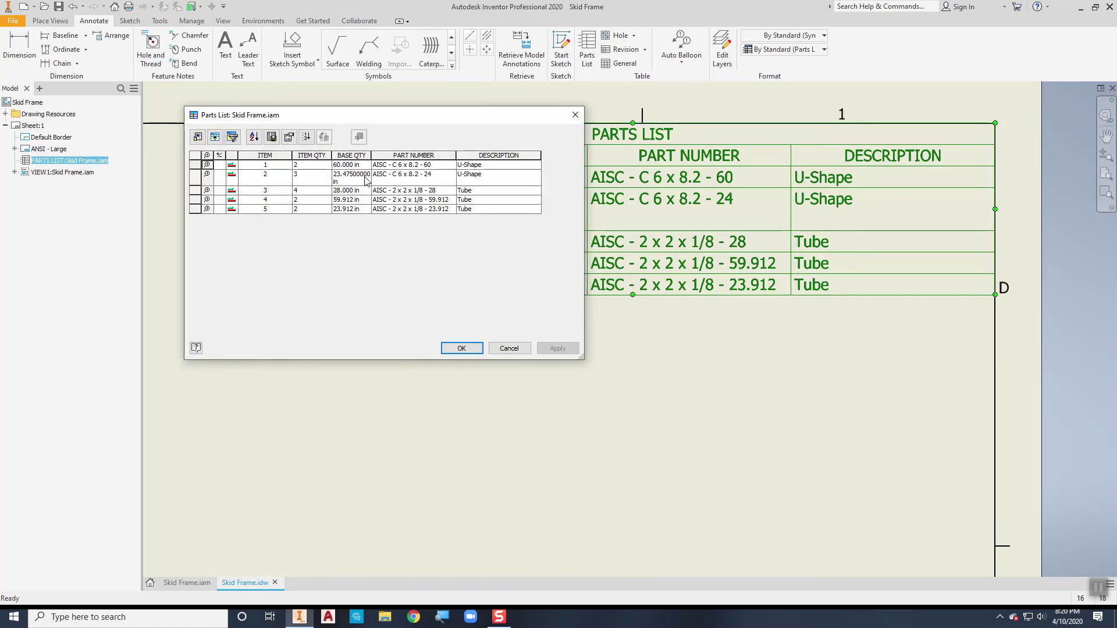
pyautogui.press('BackSpace')
pyautogui.press('BackSpace')
pyautogui.press('BackSpace')
pyautogui.click(461, 347)
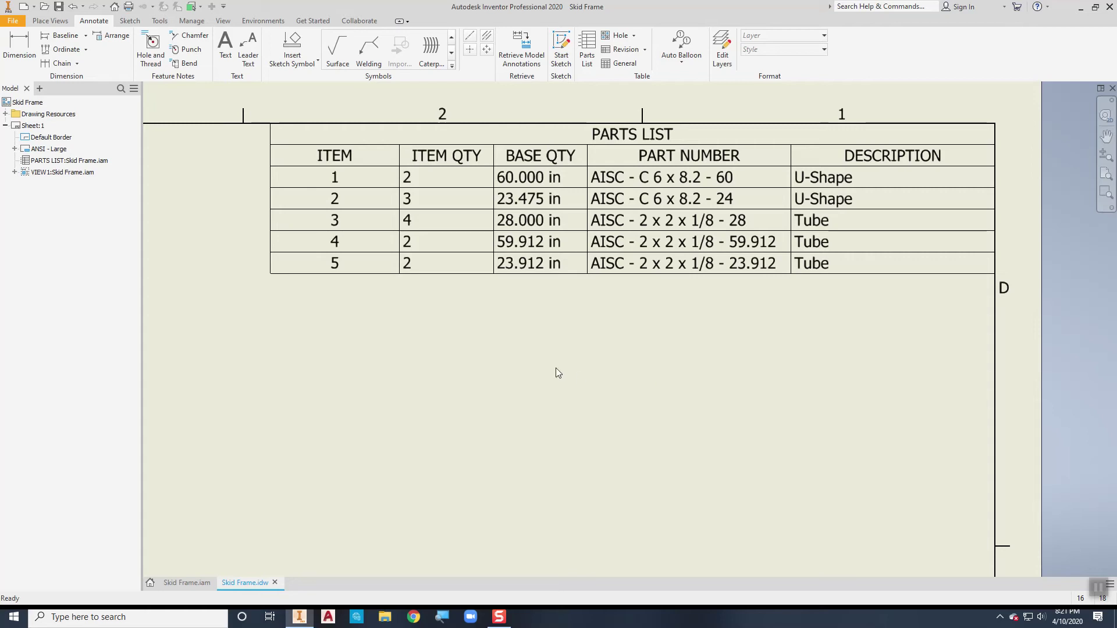
# Change the heading of the parts list's ITEM QTY column to QTY.
pyautogui.click(349, 161)
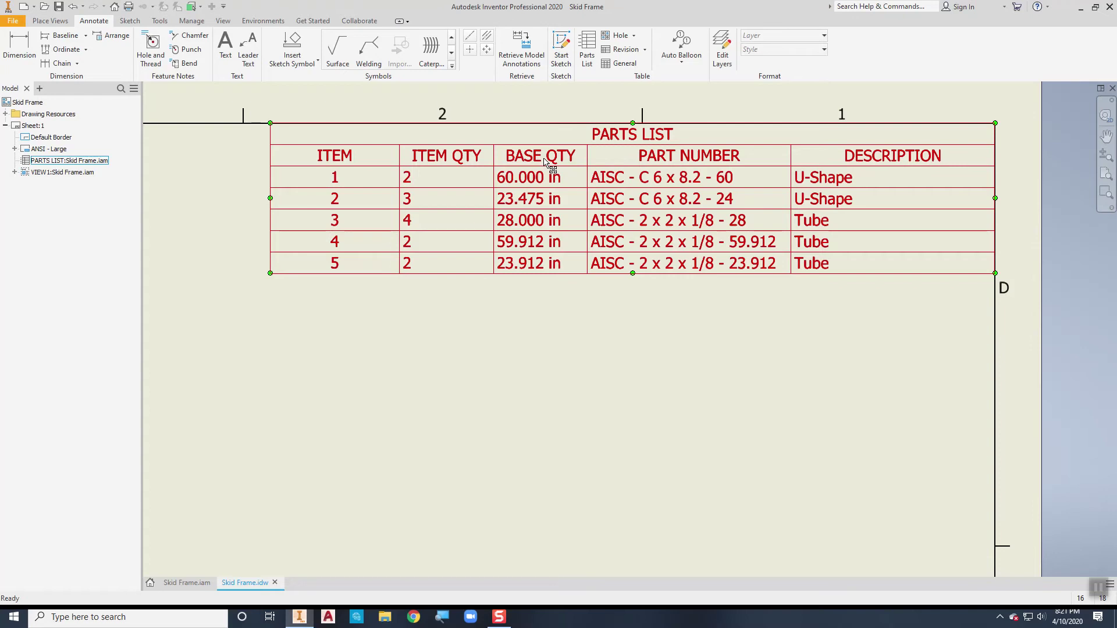
pyautogui.doubleClick(390, 187)
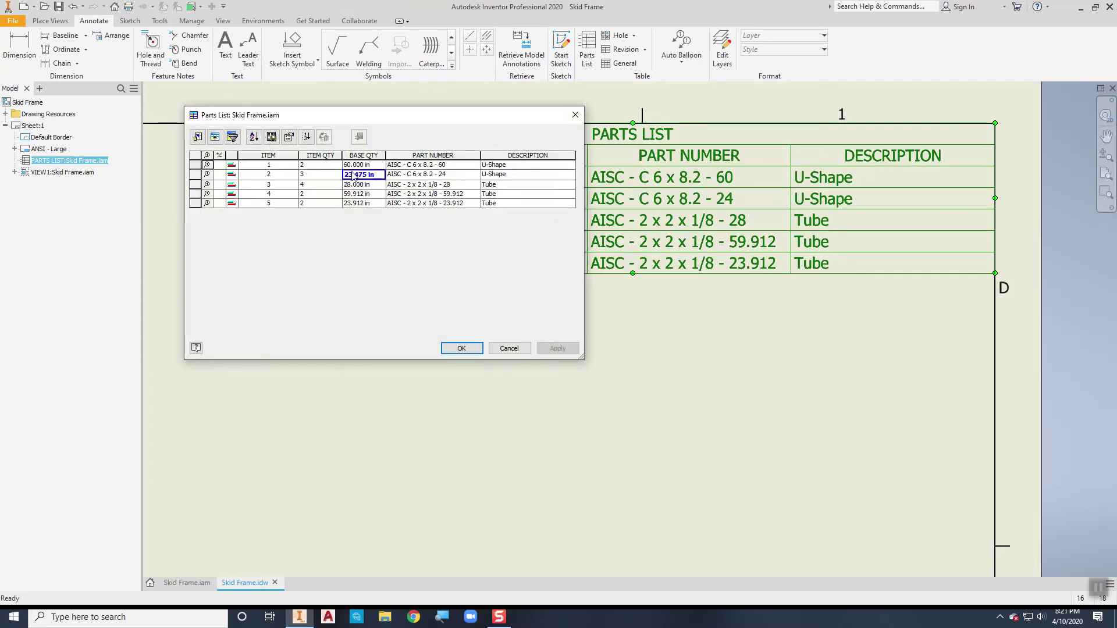
pyautogui.click(319, 157)
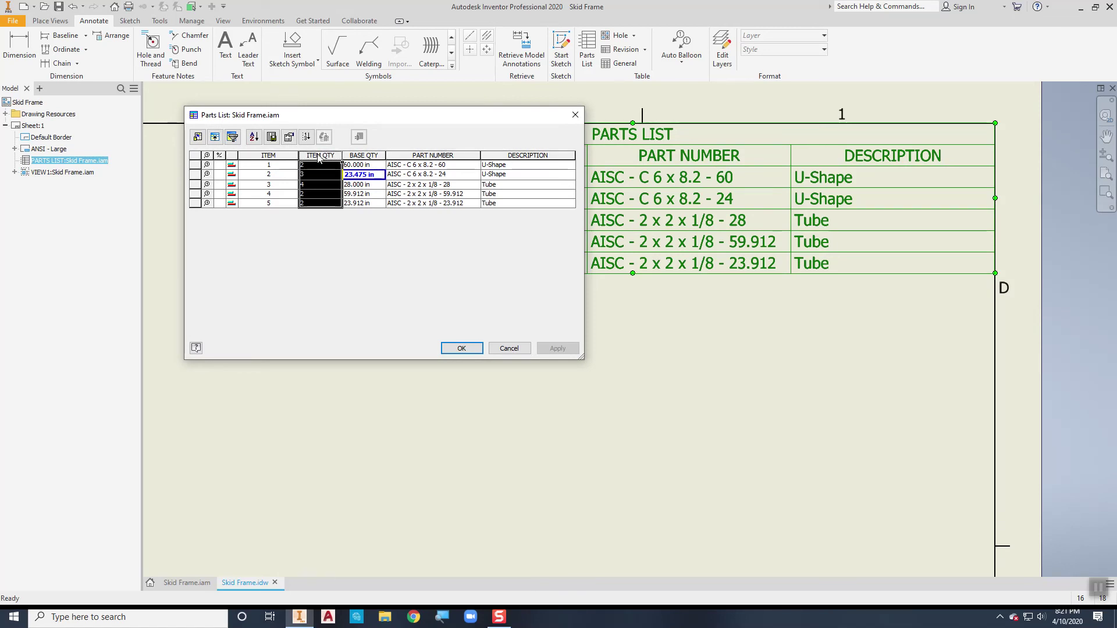
pyautogui.rightClick(324, 156)
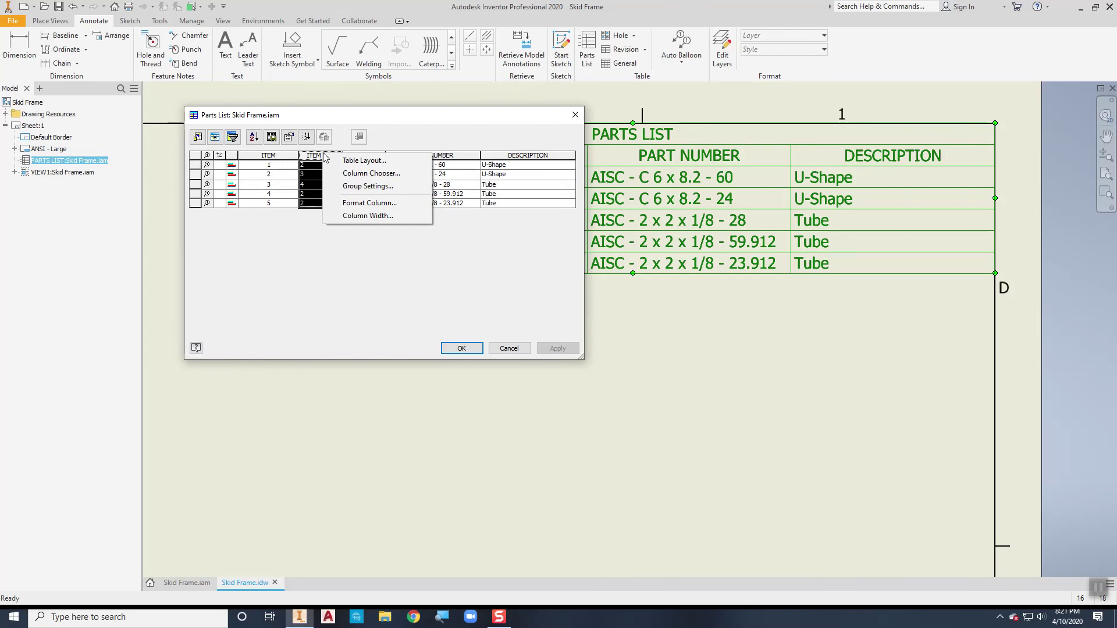
pyautogui.click(361, 203)
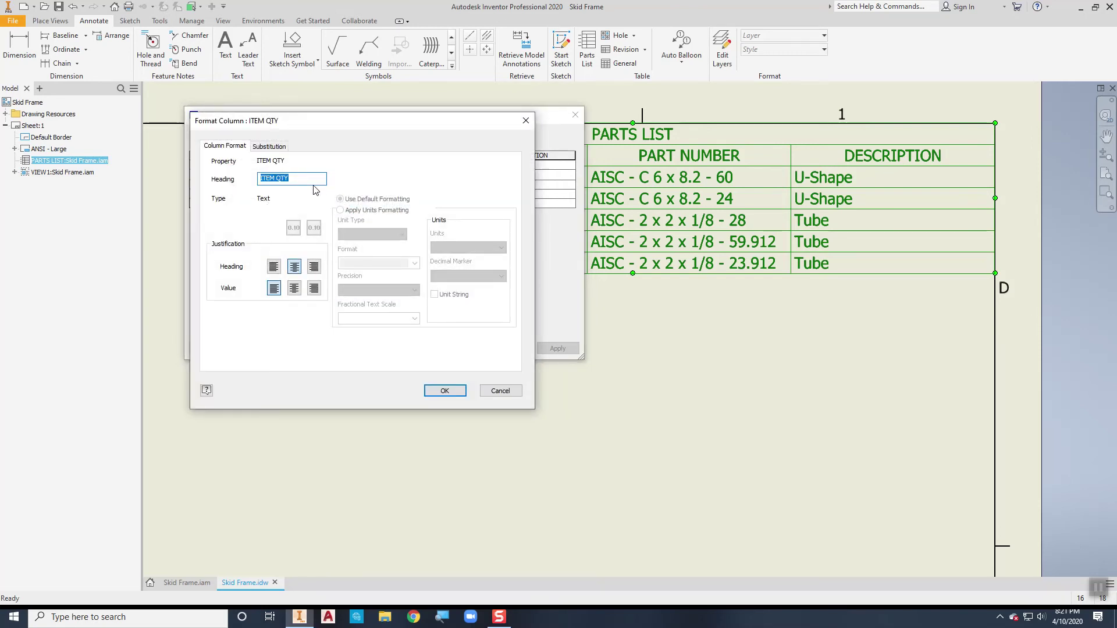
pyautogui.write('Q')
pyautogui.click(444, 391)
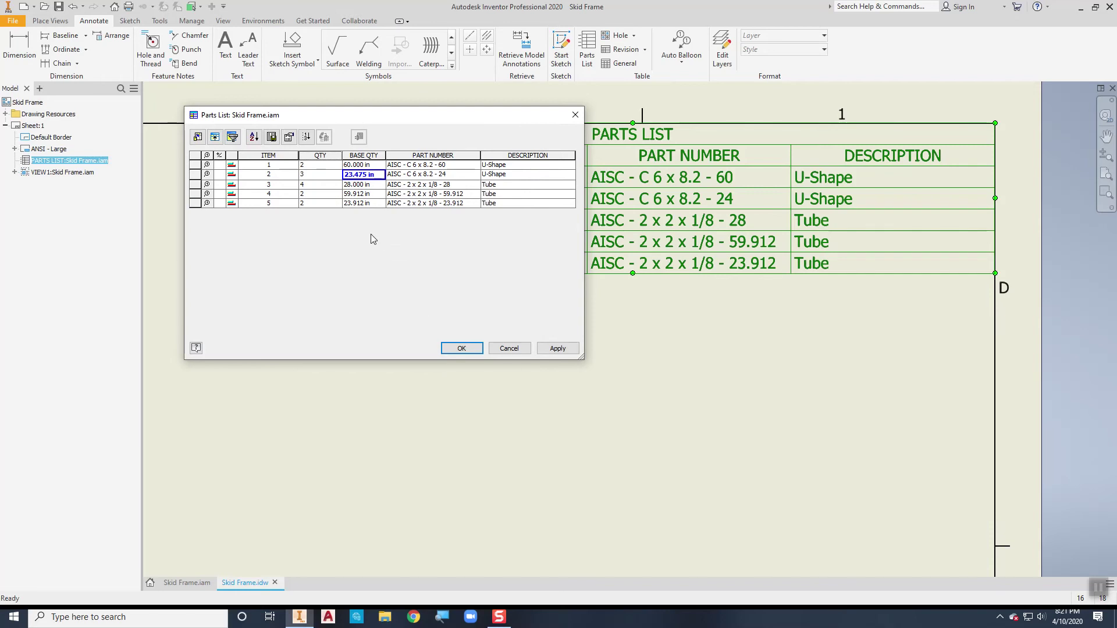
# Change the heading of the parts list's BASE QTY column to LENGTH and apply the parts list edits.
pyautogui.click(360, 155)
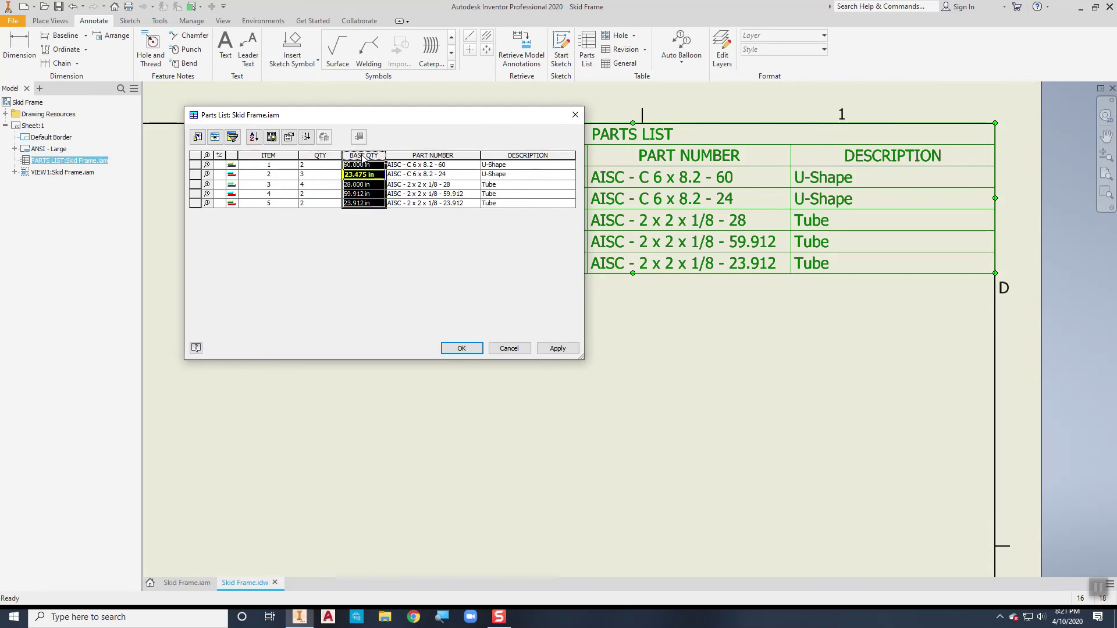
pyautogui.rightClick(362, 156)
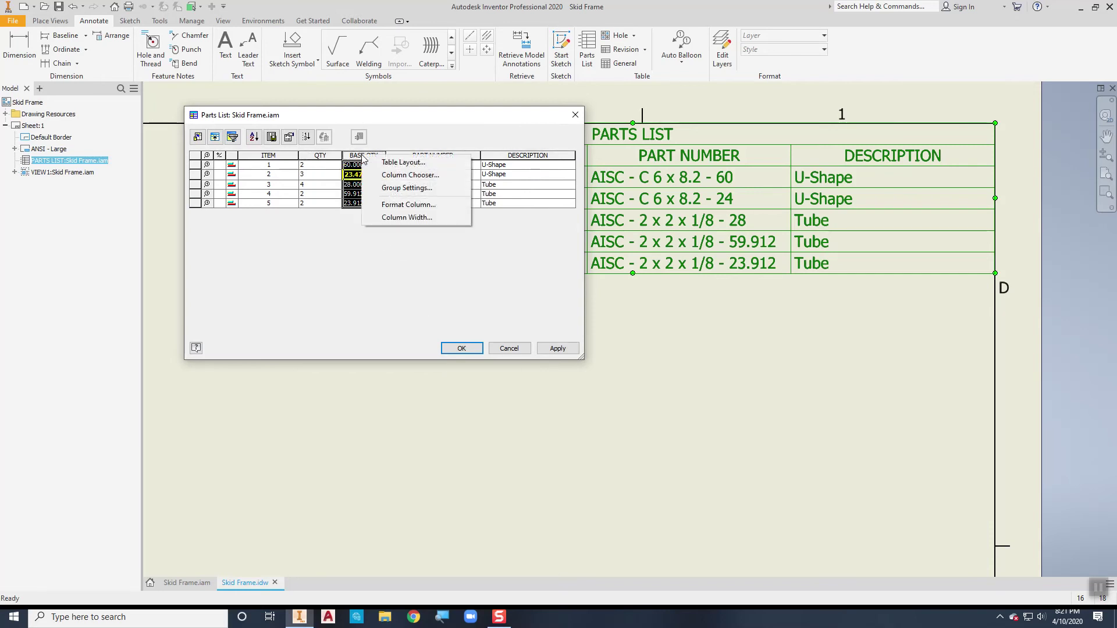
pyautogui.click(385, 207)
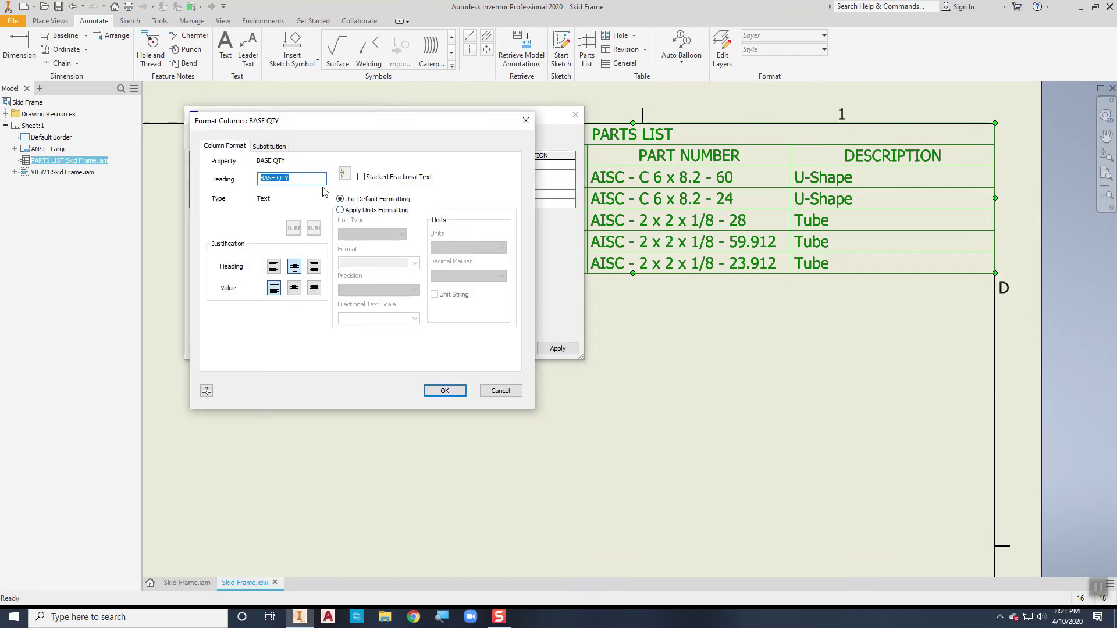
pyautogui.write('LENGTH')
pyautogui.click(444, 390)
pyautogui.click(457, 348)
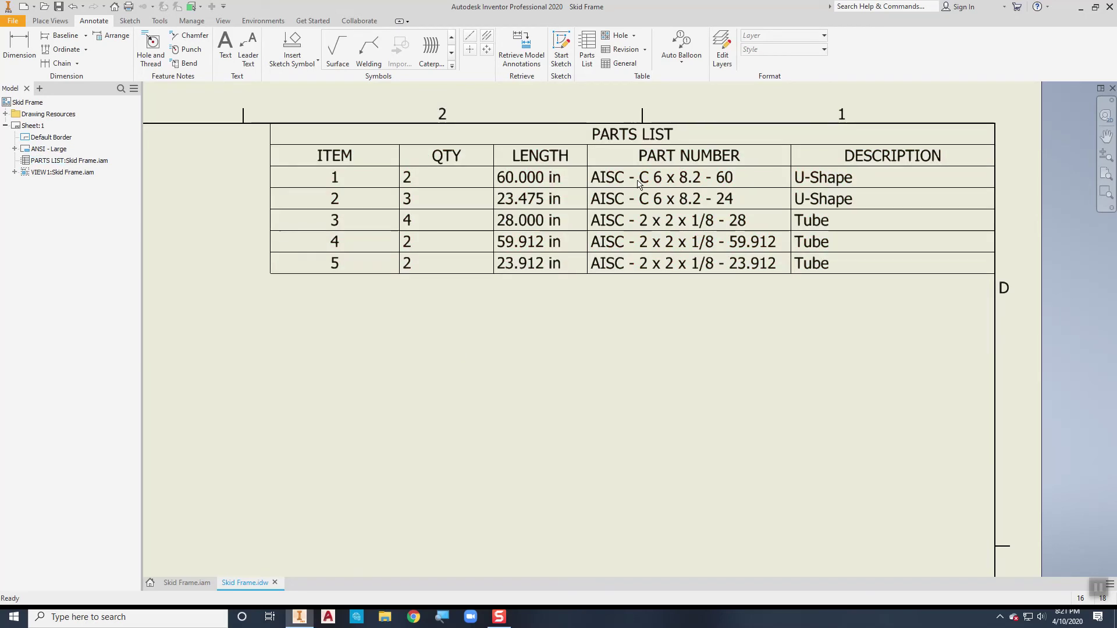
# Examine the whole sheet and compare the frame's balloons with the items in the parts list.
pyautogui.press('Home')
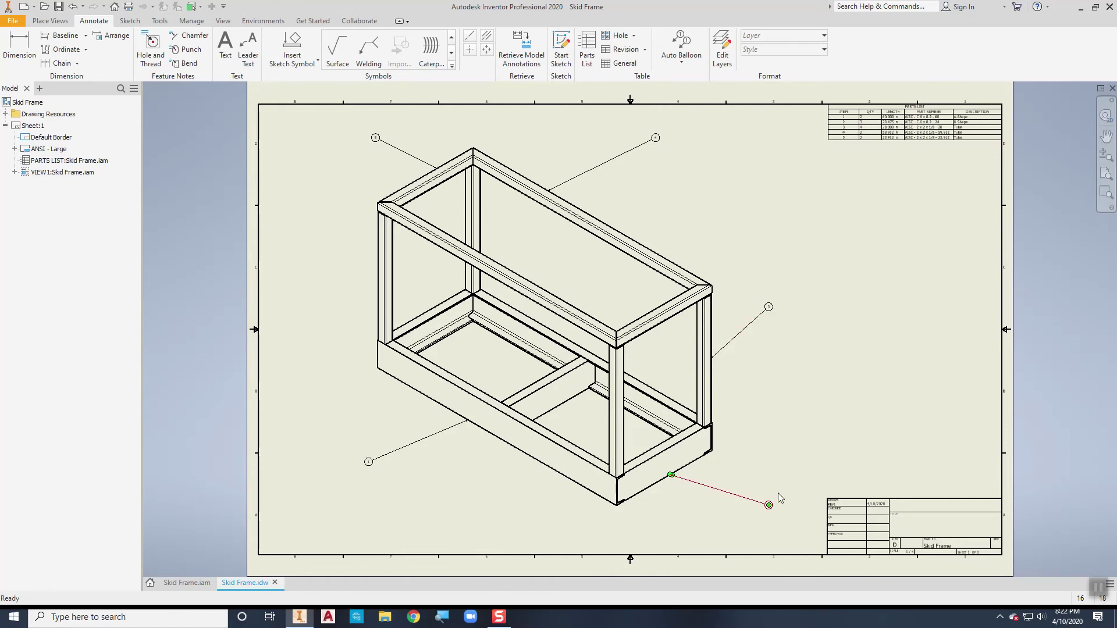
pyautogui.scroll(-5, 846, 151)
pyautogui.scroll(8, 846, 151)
pyautogui.moveTo(849, 148); pyautogui.dragTo(622, 344, button='middle')
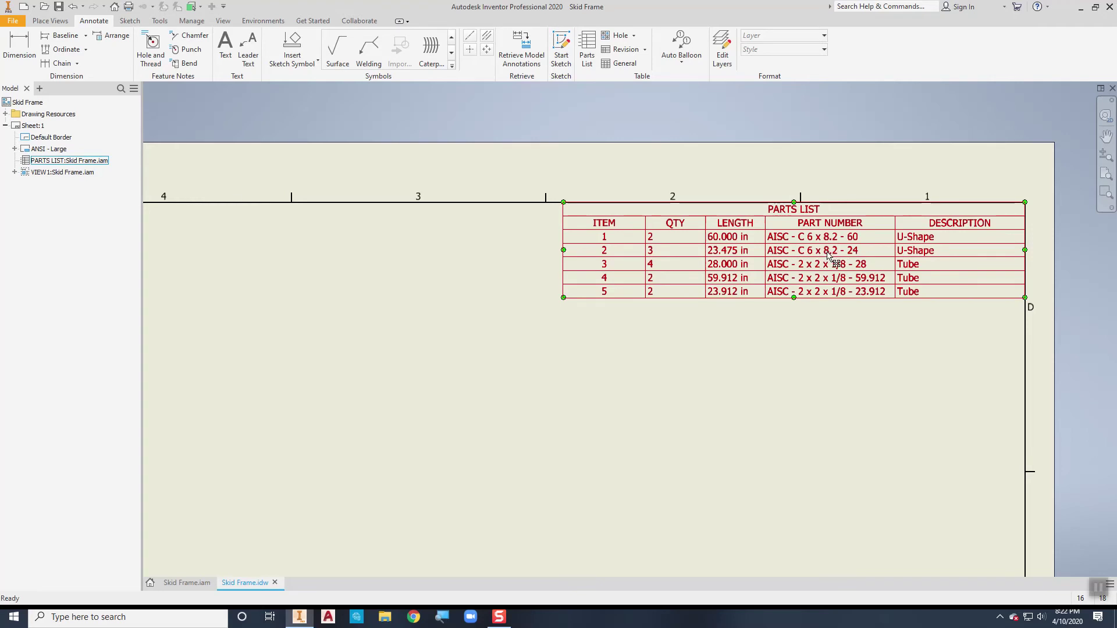
pyautogui.scroll(5, 663, 327)
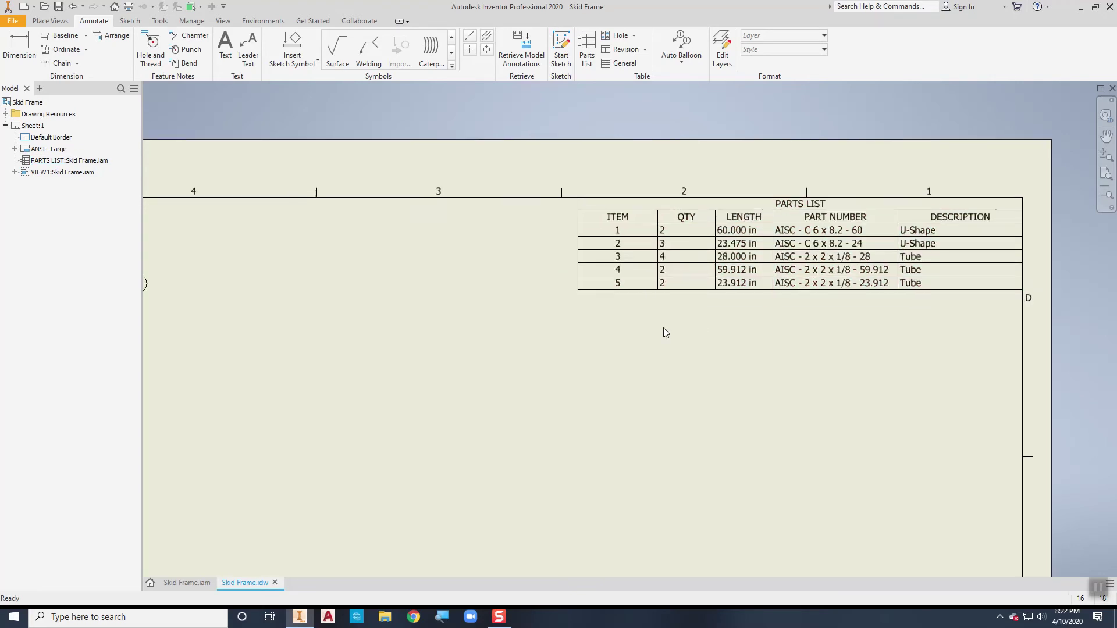
pyautogui.scroll(1, 664, 330)
pyautogui.click(704, 408)
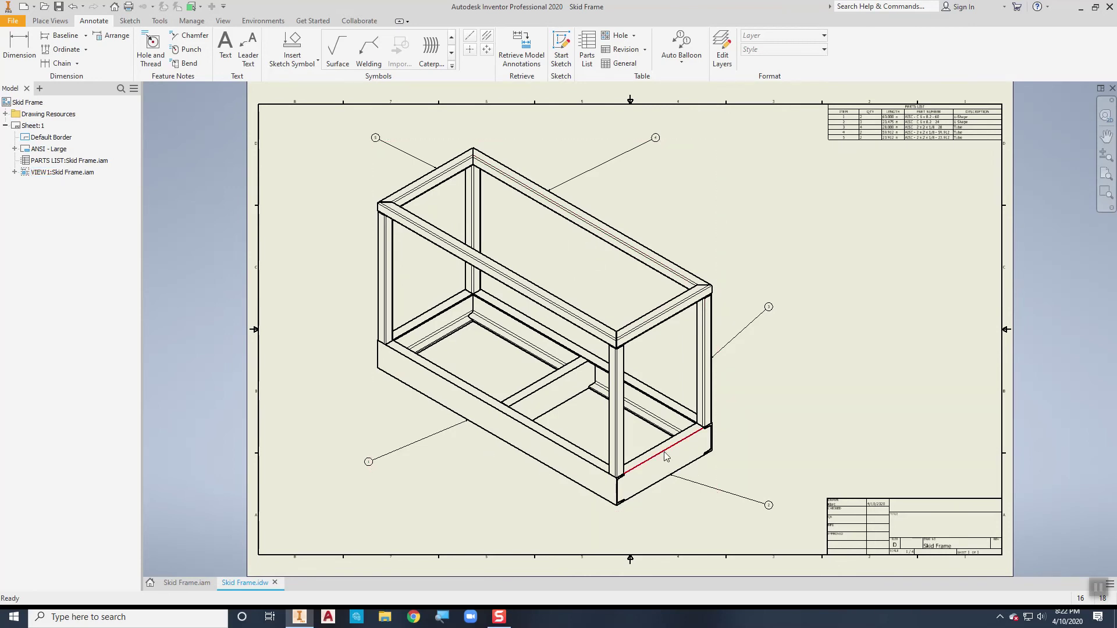
# Add a new second sheet to the skid frame drawing.
pyautogui.click(338, 273)
pyautogui.rightClick(35, 106)
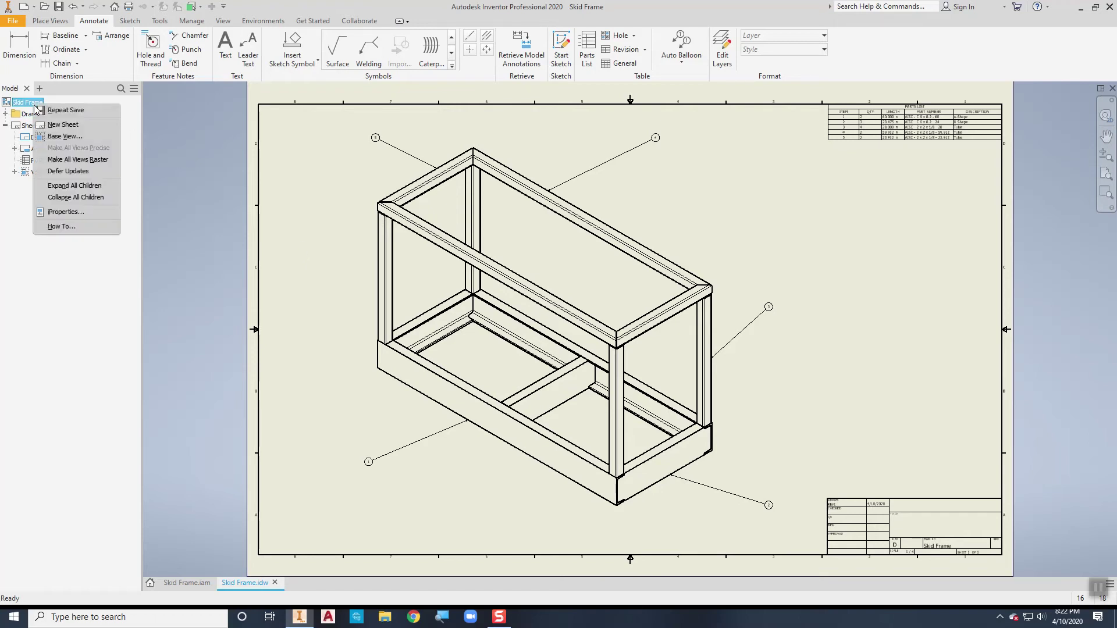
pyautogui.click(62, 126)
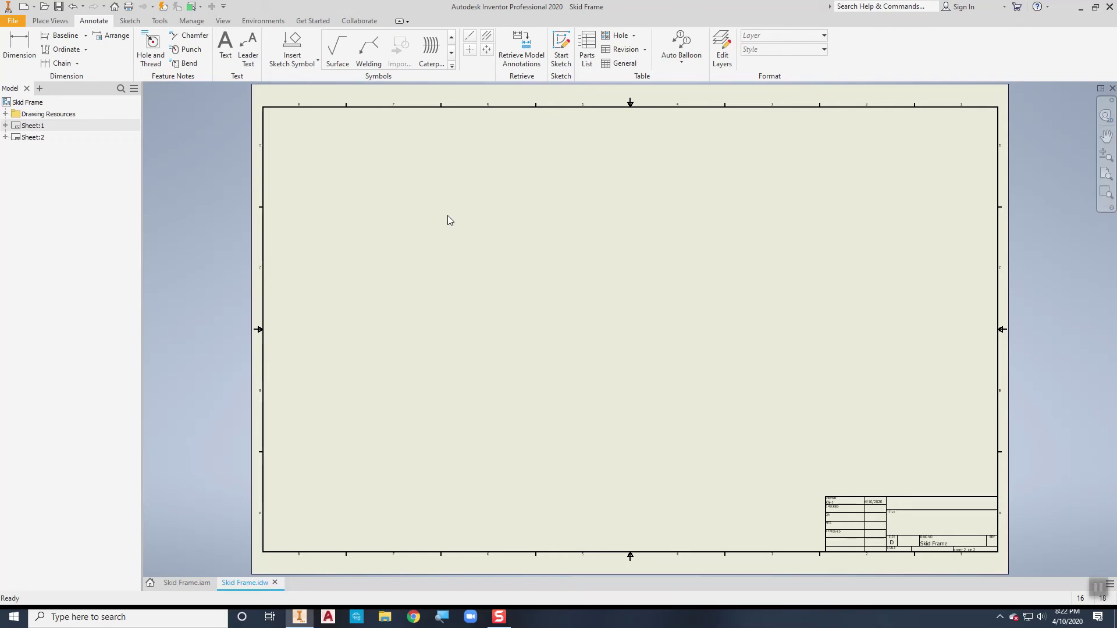
# Start a base view and load the part ANSI C 6 x 8.2 Long Side 1 from the Frame folder as its model.
pyautogui.click(42, 23)
pyautogui.click(17, 44)
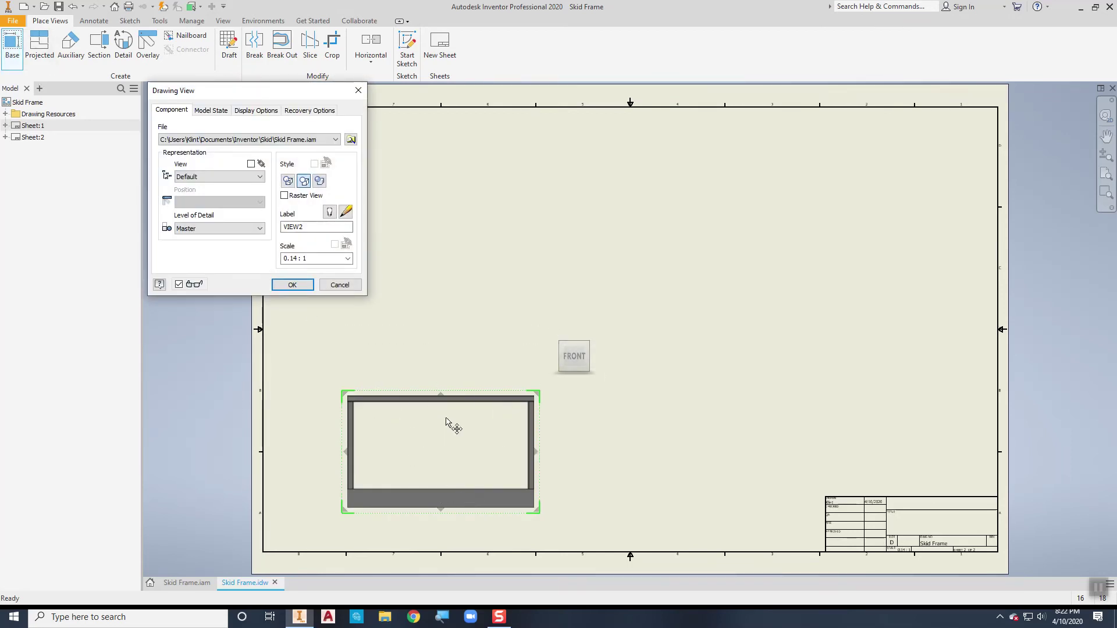
pyautogui.click(350, 140)
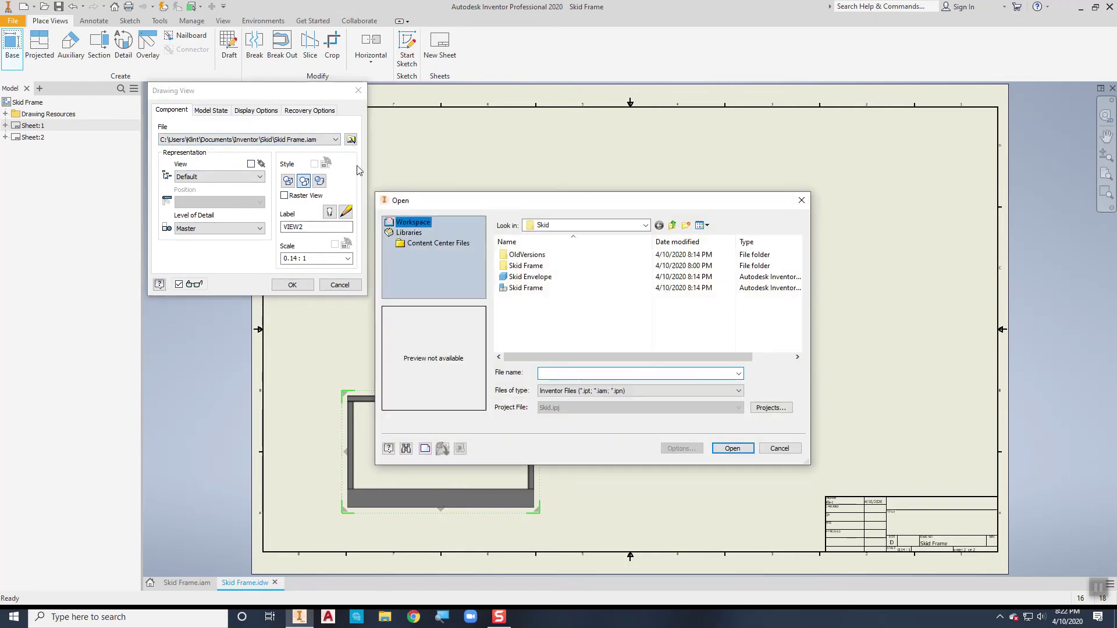
pyautogui.doubleClick(519, 266)
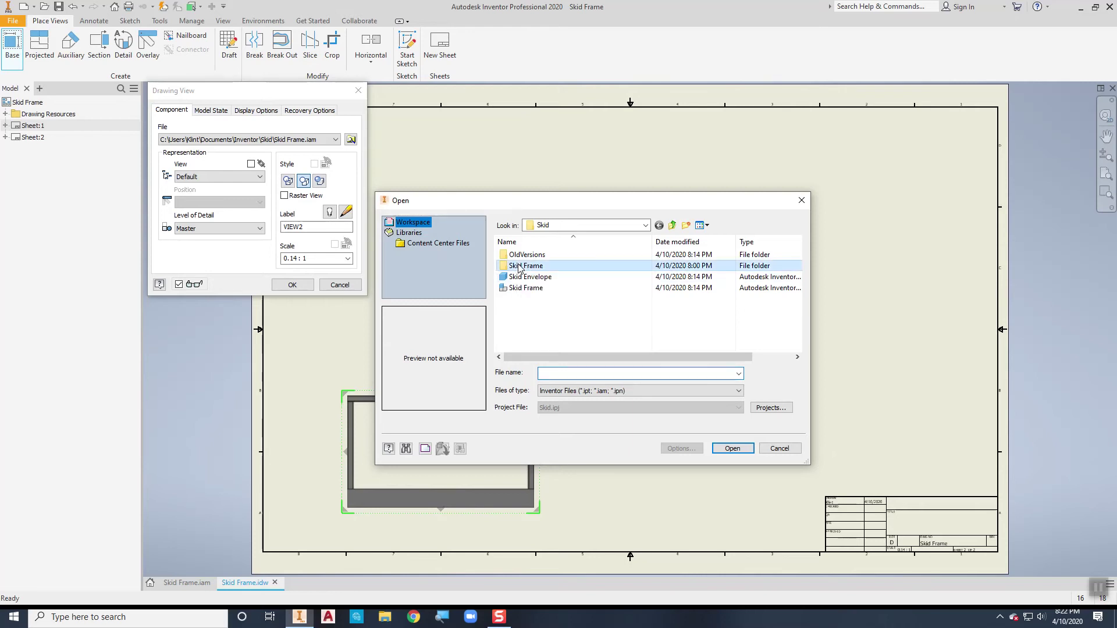
pyautogui.click(519, 257)
pyautogui.doubleClick(519, 257)
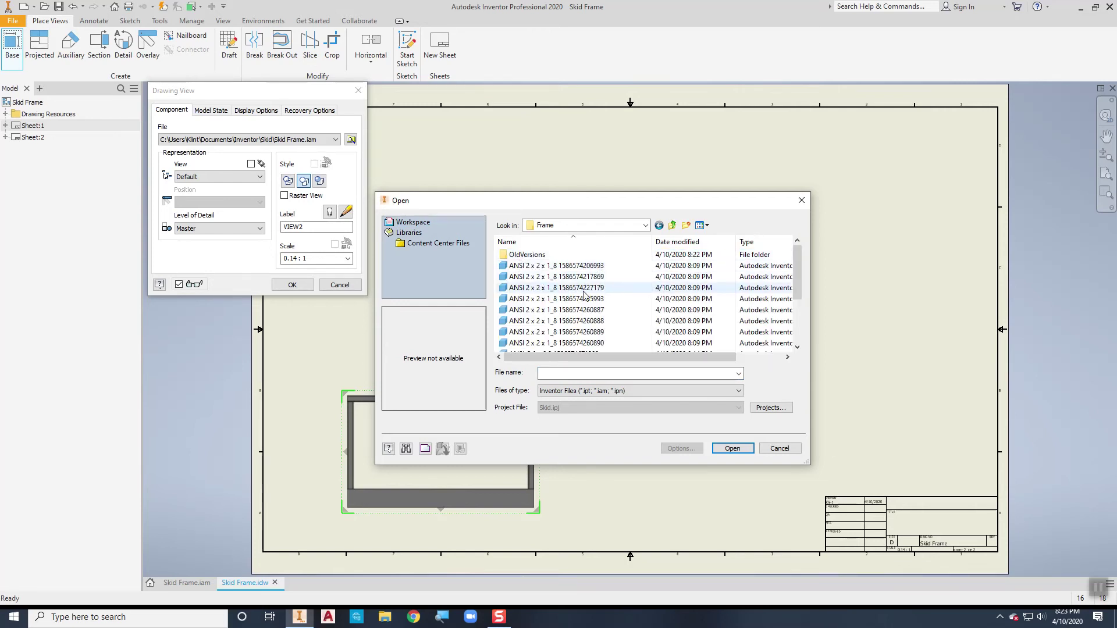
pyautogui.scroll(-3, 623, 296)
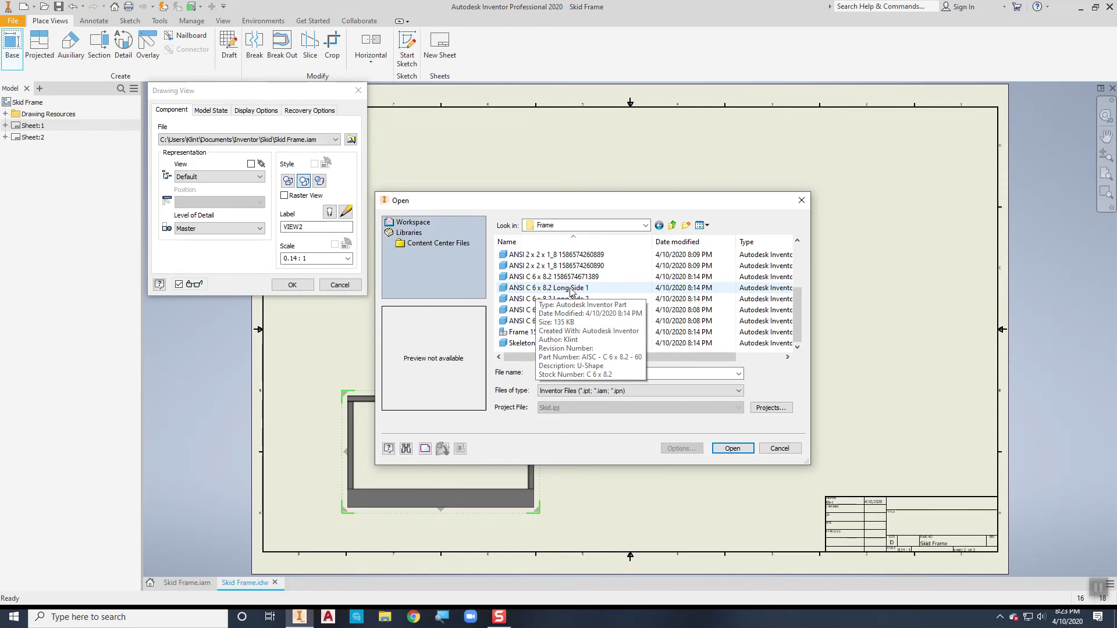
pyautogui.click(563, 288)
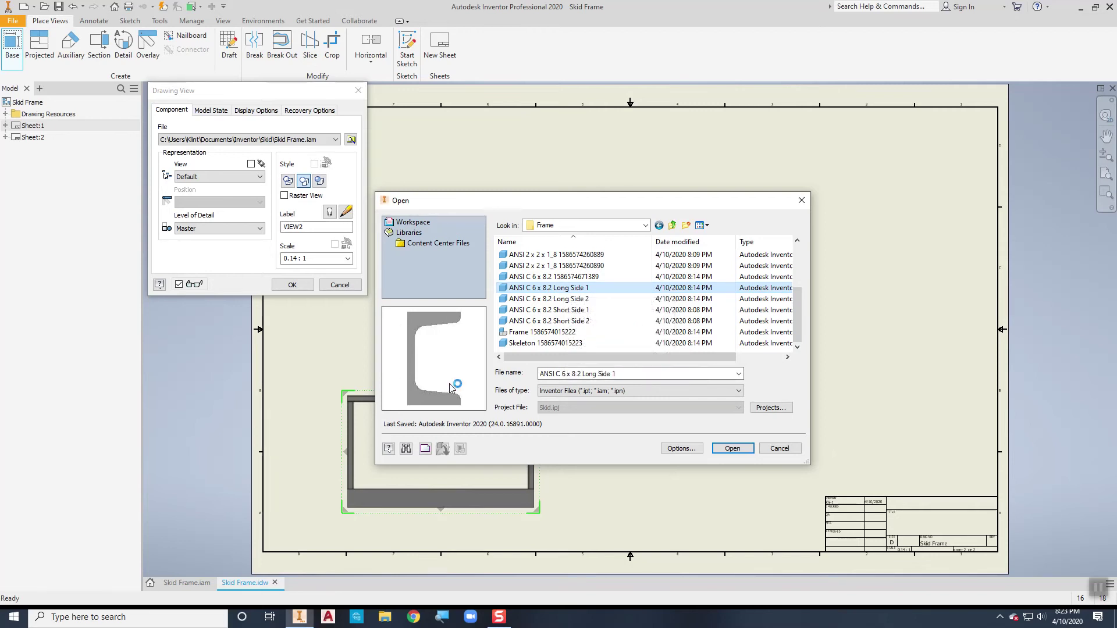
pyautogui.click(732, 448)
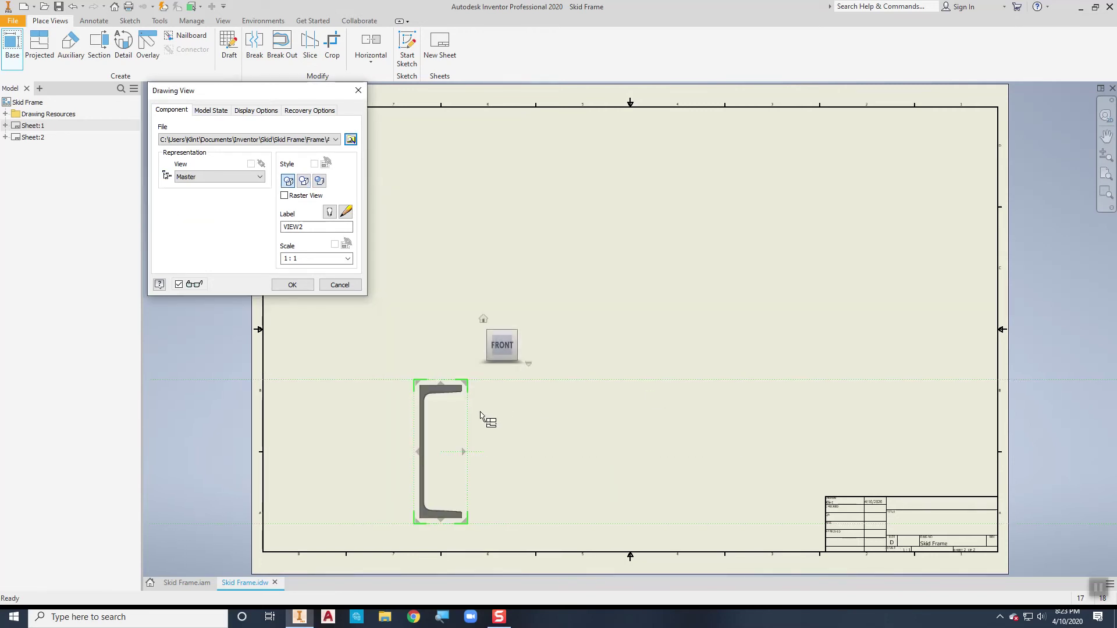
# Place the channel's right-side view mid-sheet at 1/4 scale and project its end profile view to its left.
pyautogui.moveTo(445, 430); pyautogui.dragTo(613, 294)
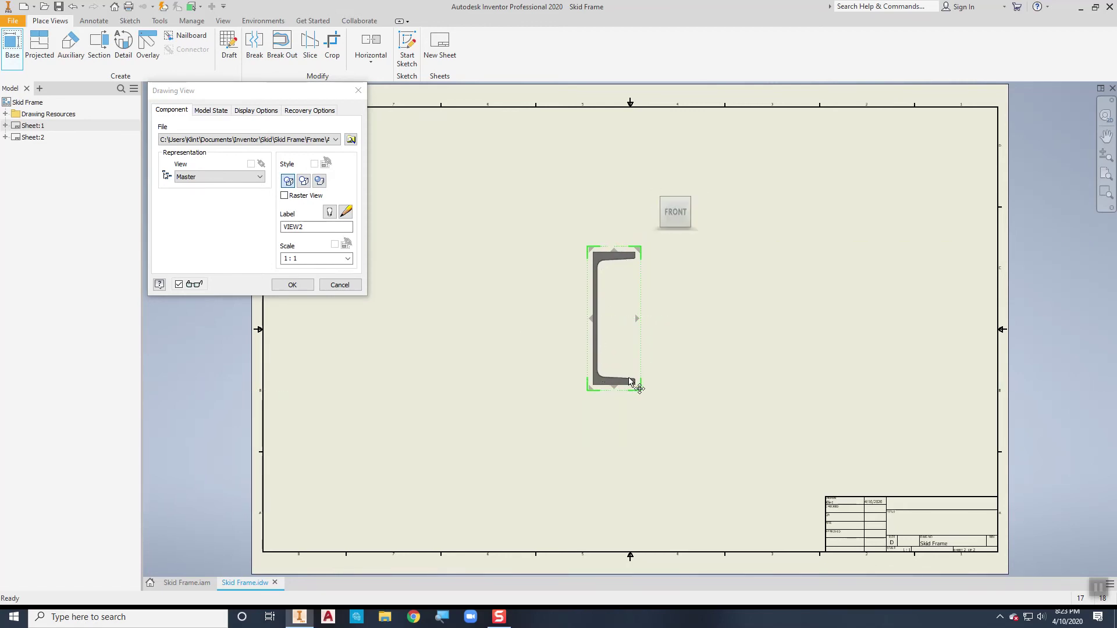
pyautogui.click(696, 212)
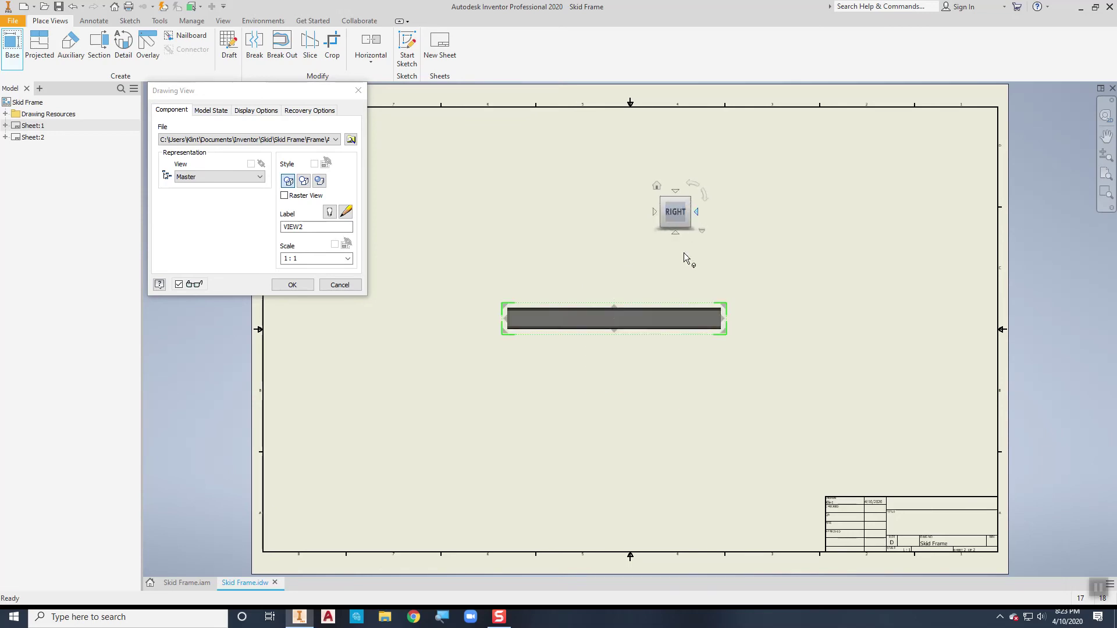
pyautogui.click(347, 259)
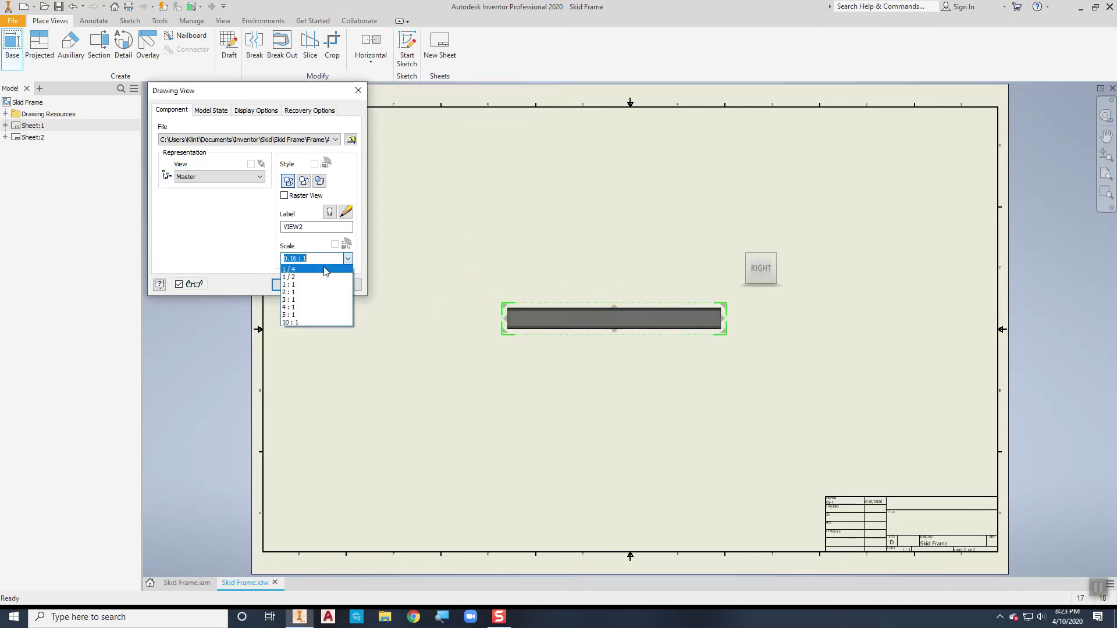
pyautogui.click(323, 272)
pyautogui.moveTo(516, 317); pyautogui.dragTo(573, 314)
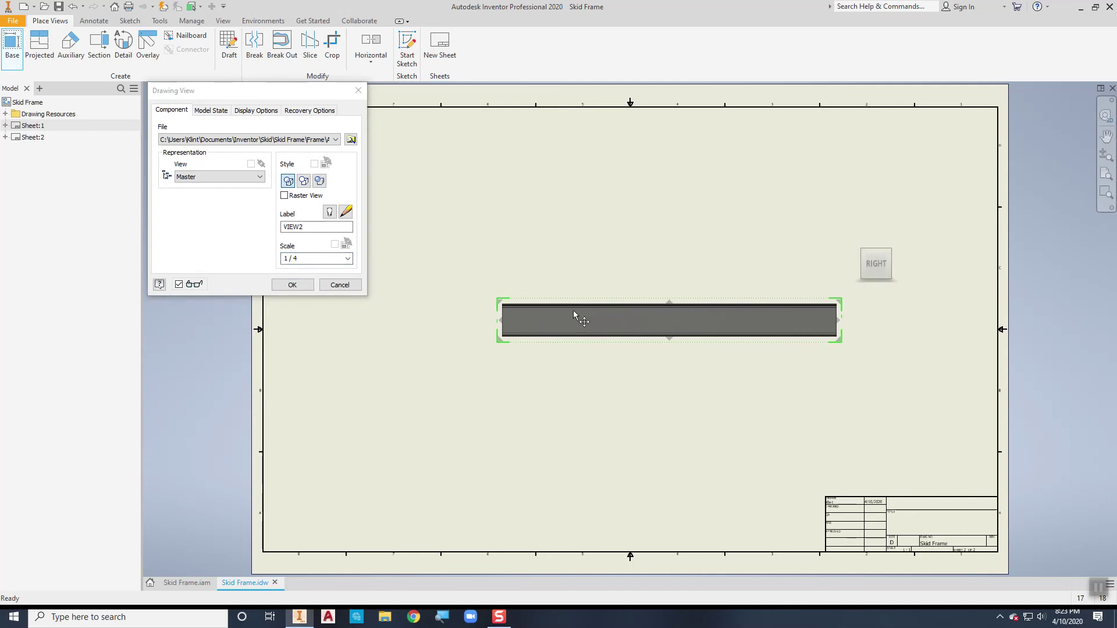
pyautogui.rightClick(441, 320)
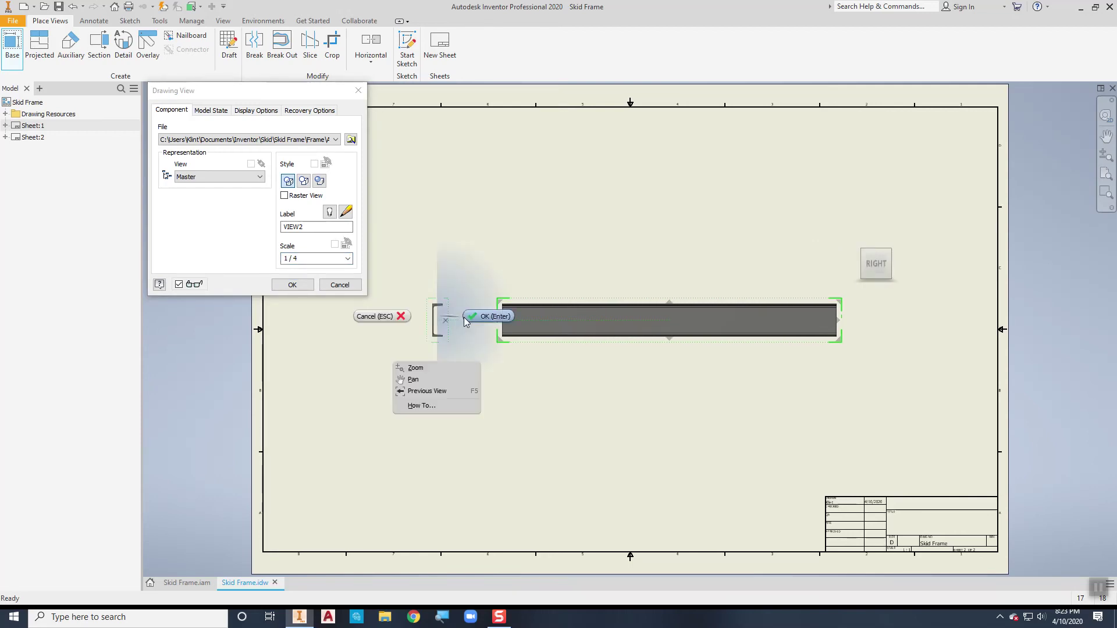
pyautogui.click(483, 317)
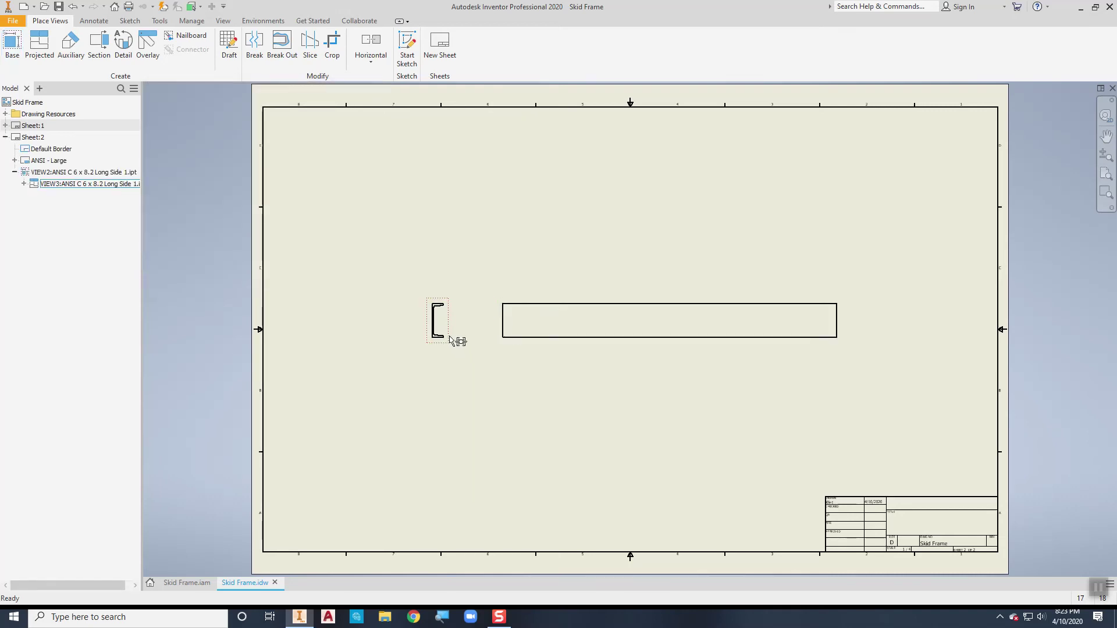
# Examine the channel's end profile and tapered flange corner against the long side view.
pyautogui.scroll(5, 450, 334)
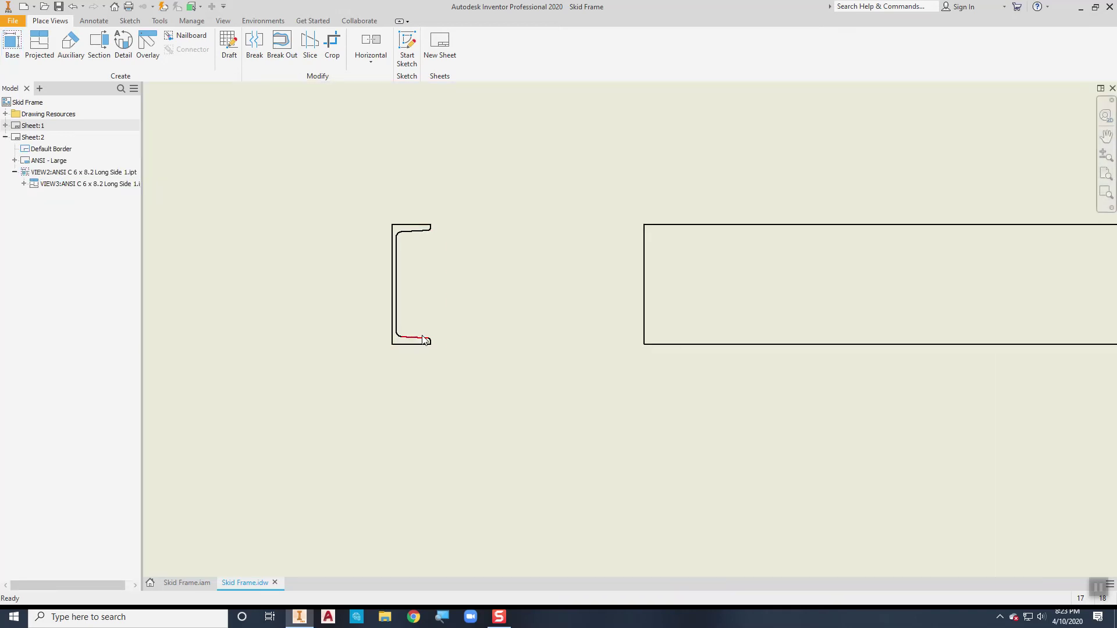
pyautogui.hscroll(5, 449, 227)
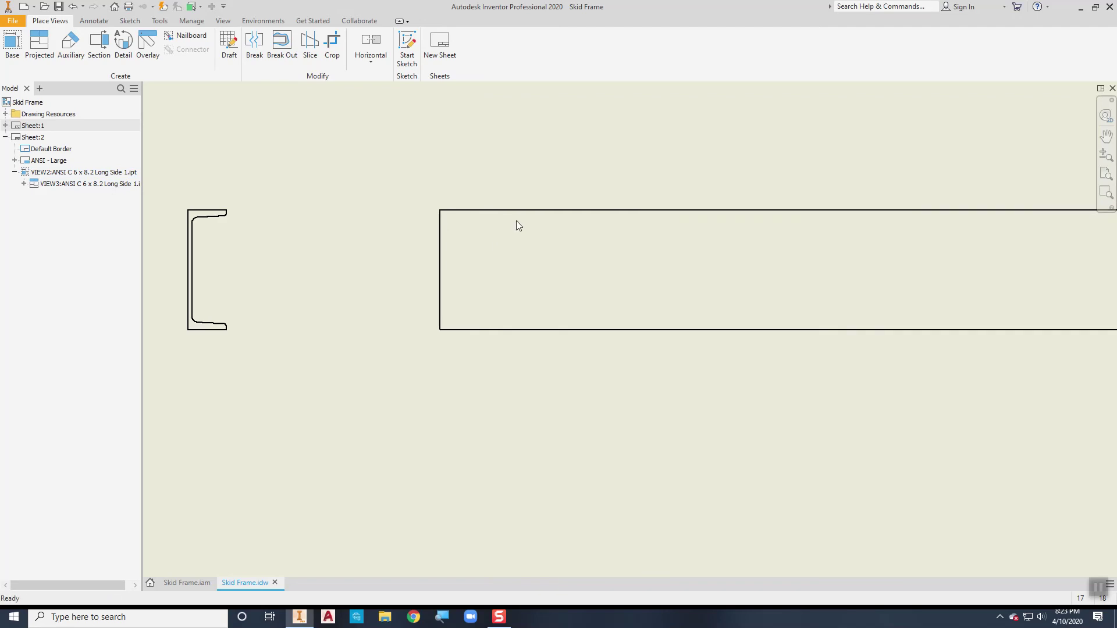
pyautogui.scroll(-3, 516, 268)
pyautogui.hscroll(3, 514, 274)
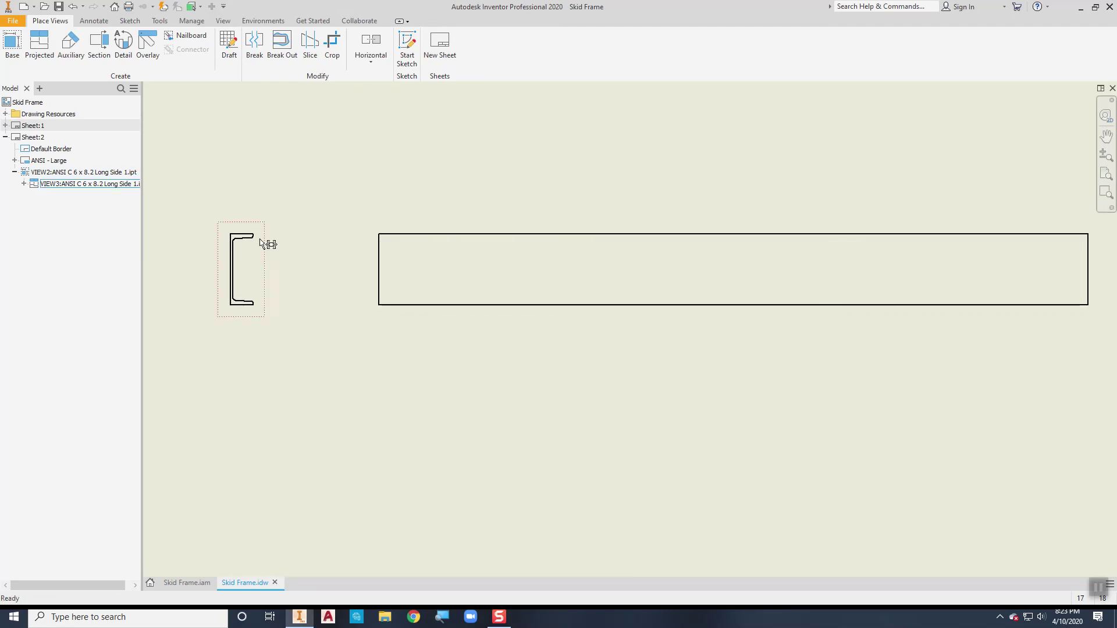
pyautogui.scroll(3, 261, 238)
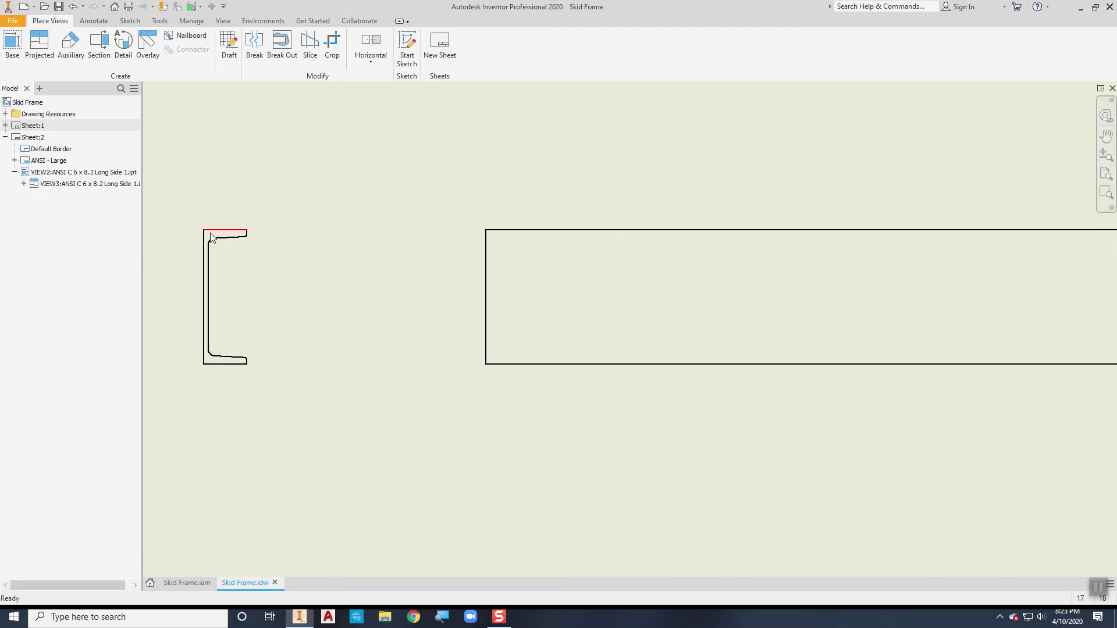
pyautogui.scroll(5, 242, 242)
pyautogui.moveTo(242, 243); pyautogui.dragTo(423, 252, button='middle')
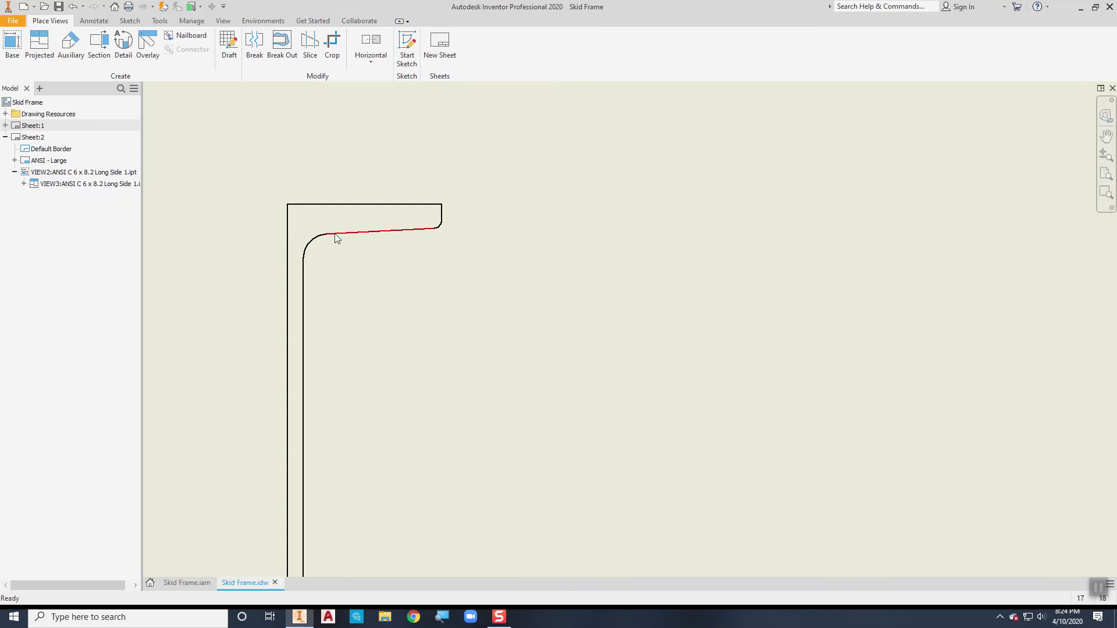
pyautogui.scroll(5, 400, 242)
pyautogui.moveTo(459, 247); pyautogui.dragTo(393, 221, button='middle')
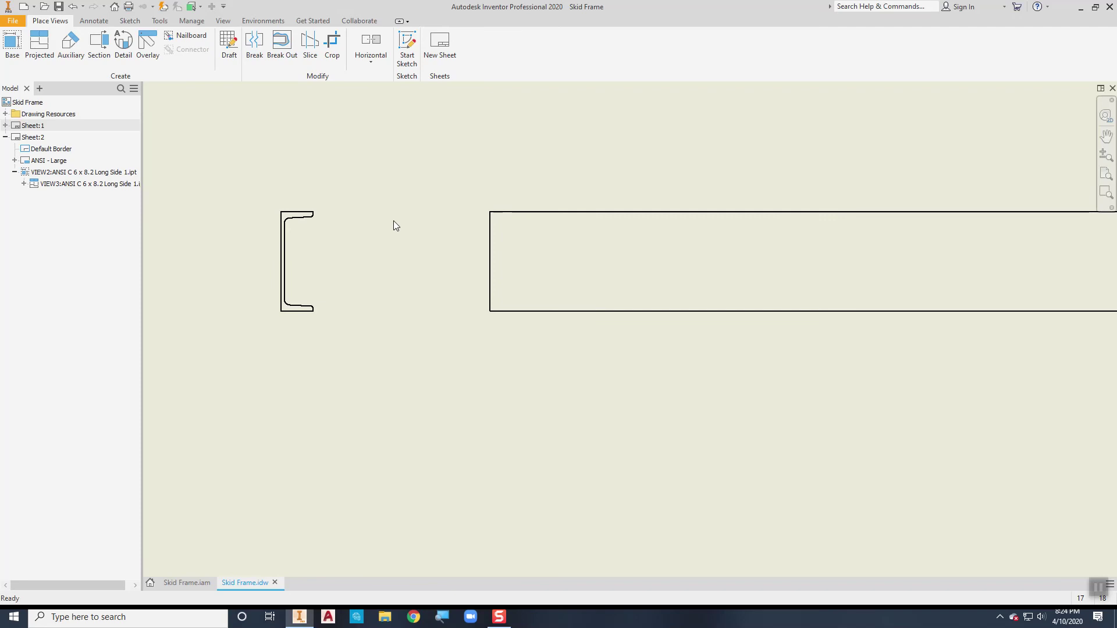
# Edit the channel's long side view to display tangent edges.
pyautogui.rightClick(487, 208)
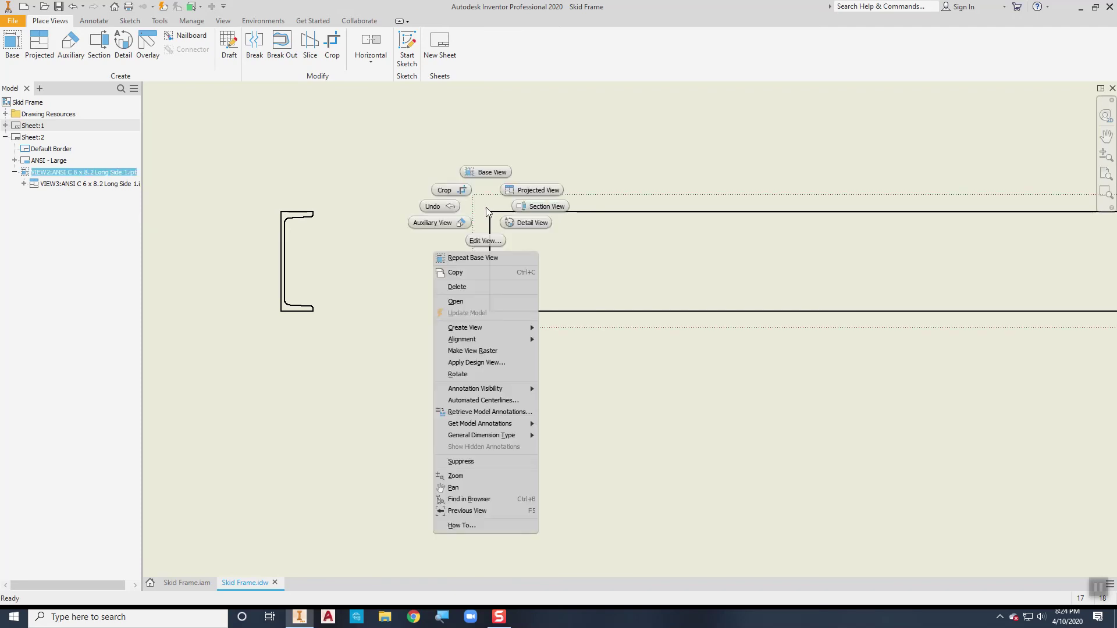
pyautogui.click(485, 241)
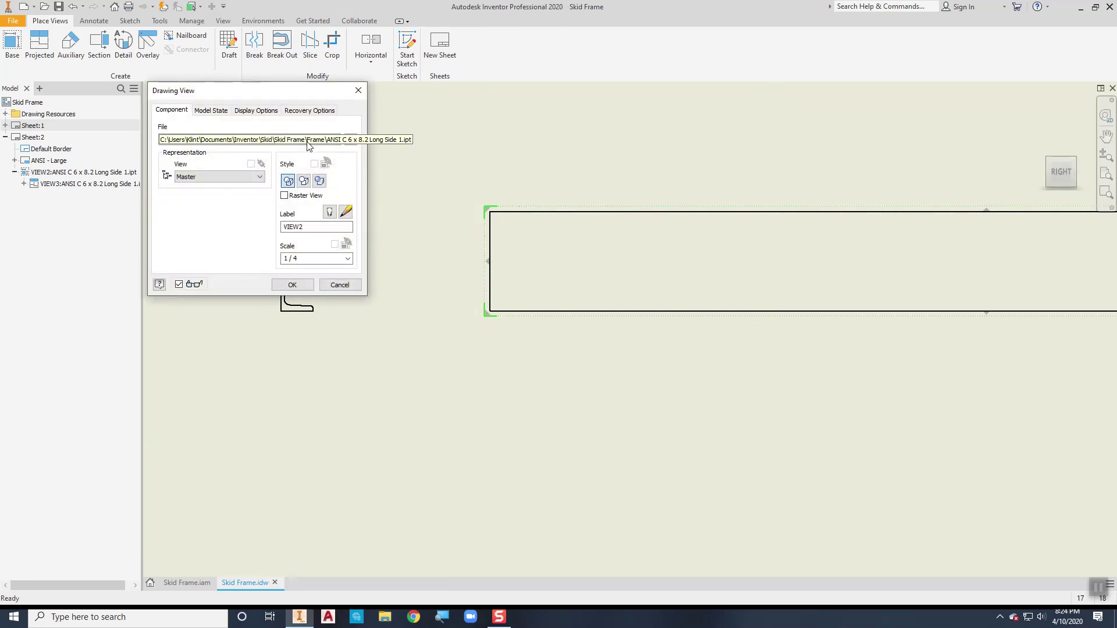
pyautogui.click(268, 111)
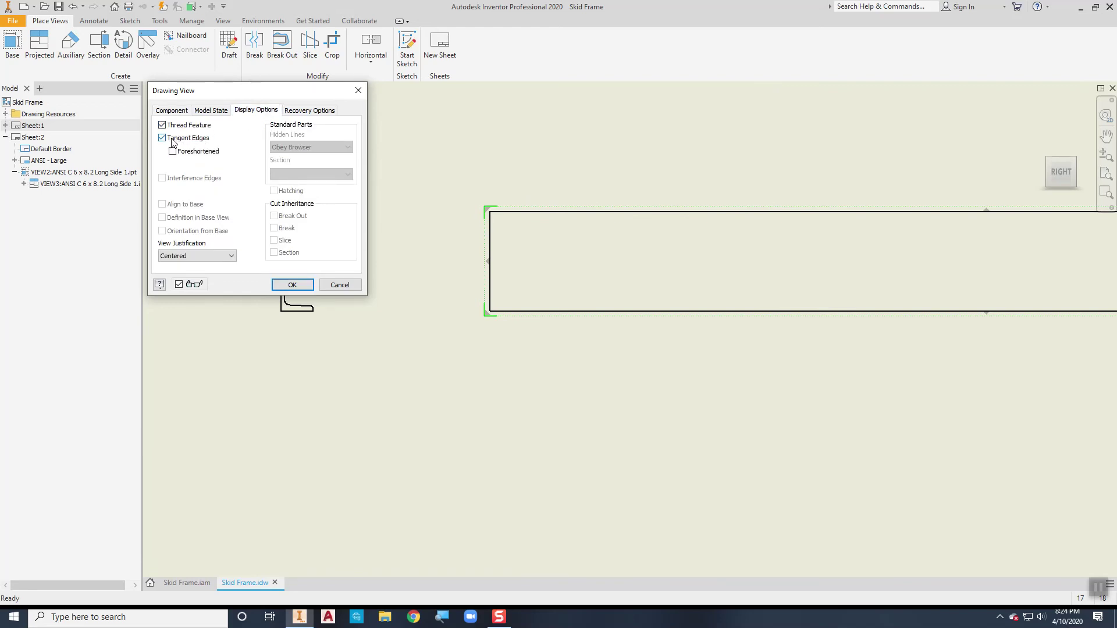
pyautogui.click(285, 283)
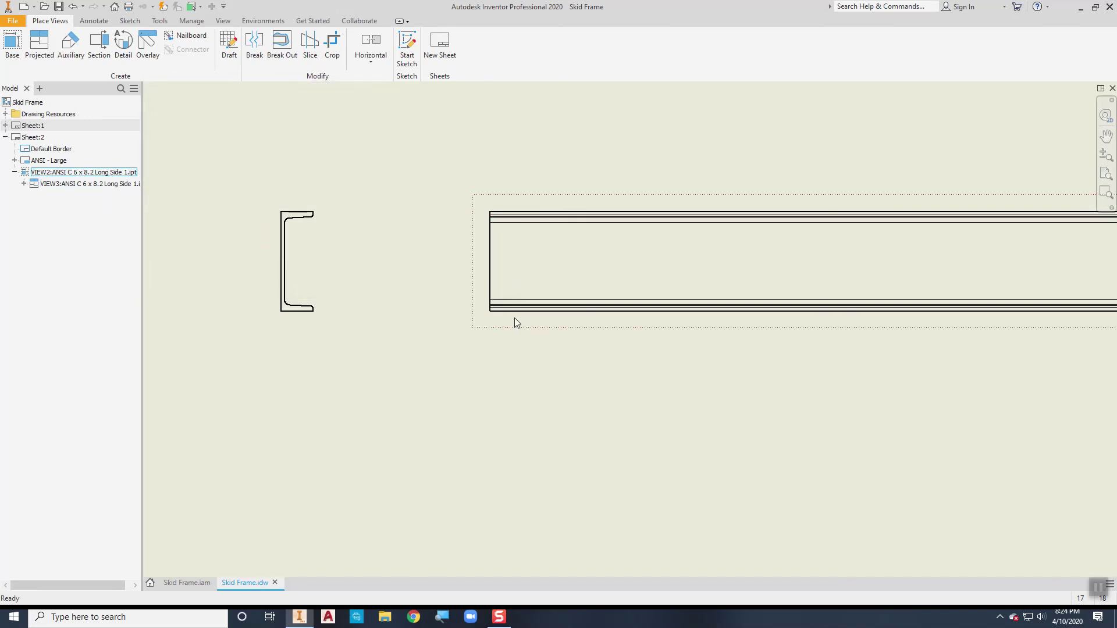
# Hide the surplus tangent edges along the upper flange of the channel's long side view.
pyautogui.scroll(4, 514, 317)
pyautogui.scroll(-3, 469, 285)
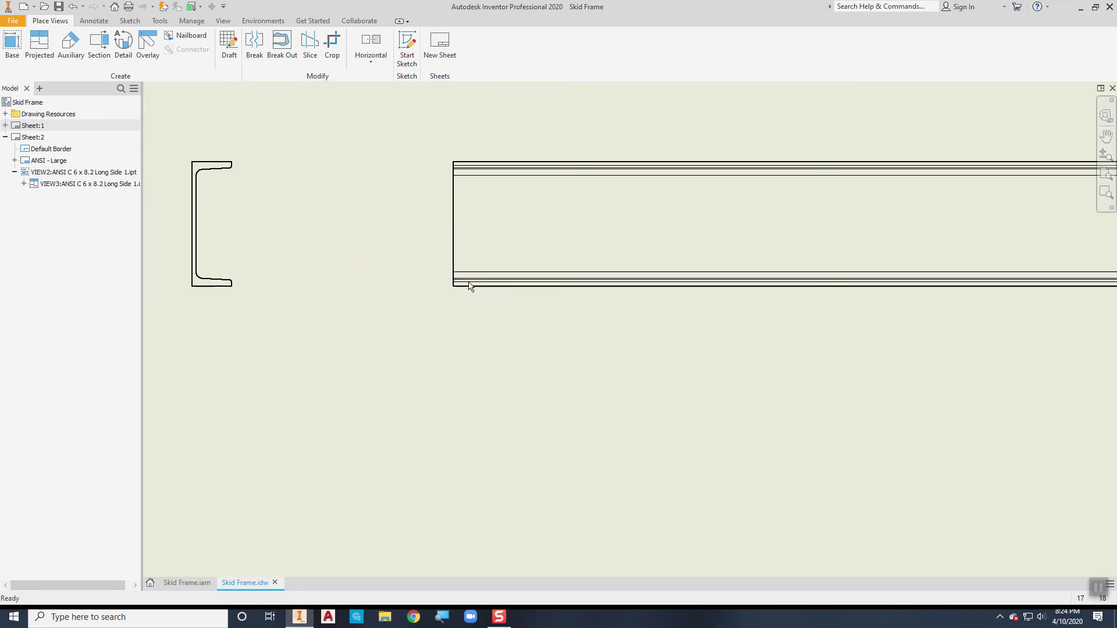
pyautogui.scroll(2, 450, 190)
pyautogui.moveTo(482, 182); pyautogui.dragTo(484, 228, button='middle')
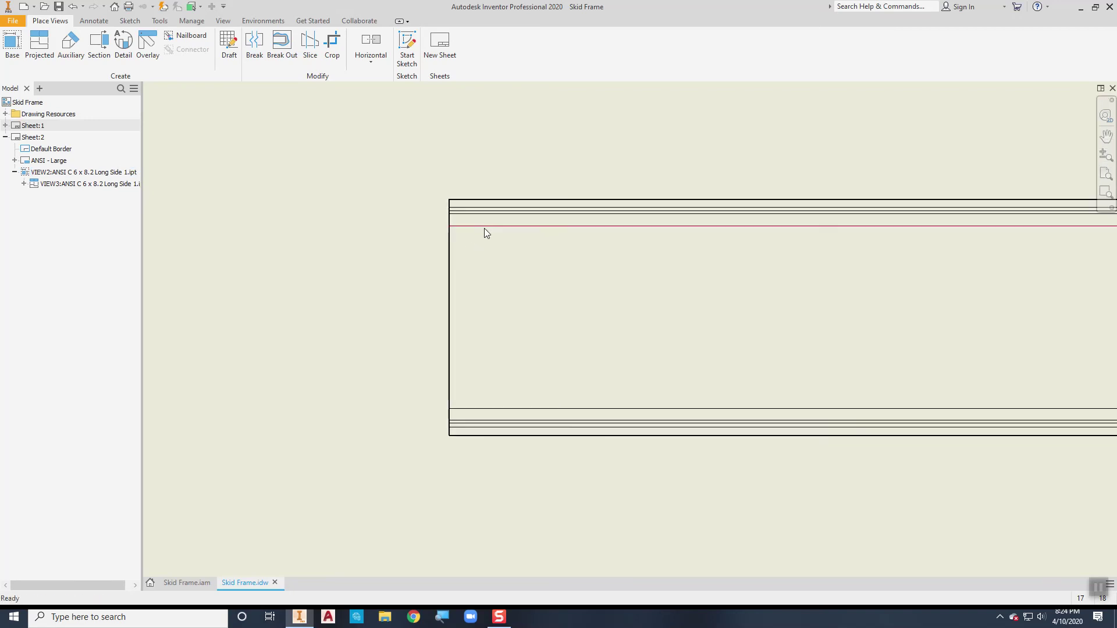
pyautogui.click(489, 226)
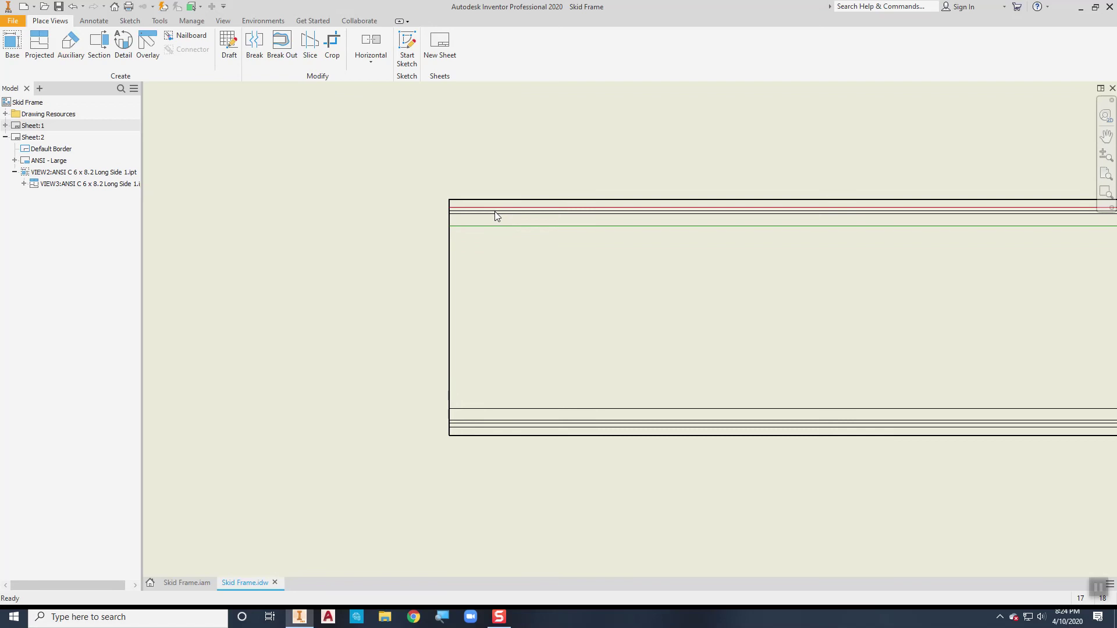
pyautogui.click(495, 211)
pyautogui.rightClick(504, 230)
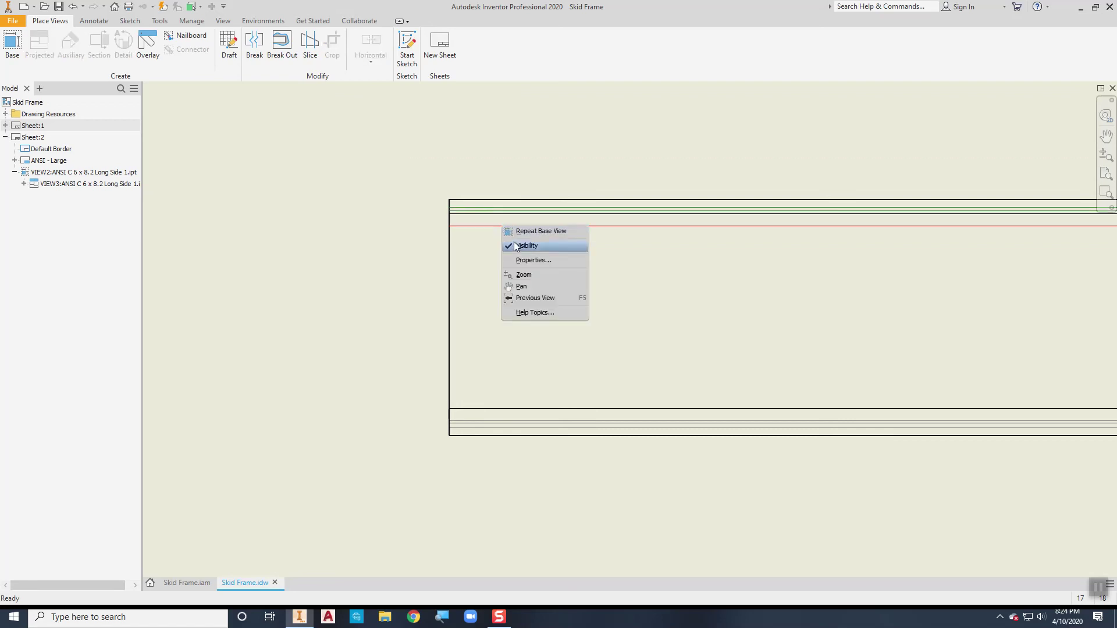
pyautogui.click(517, 248)
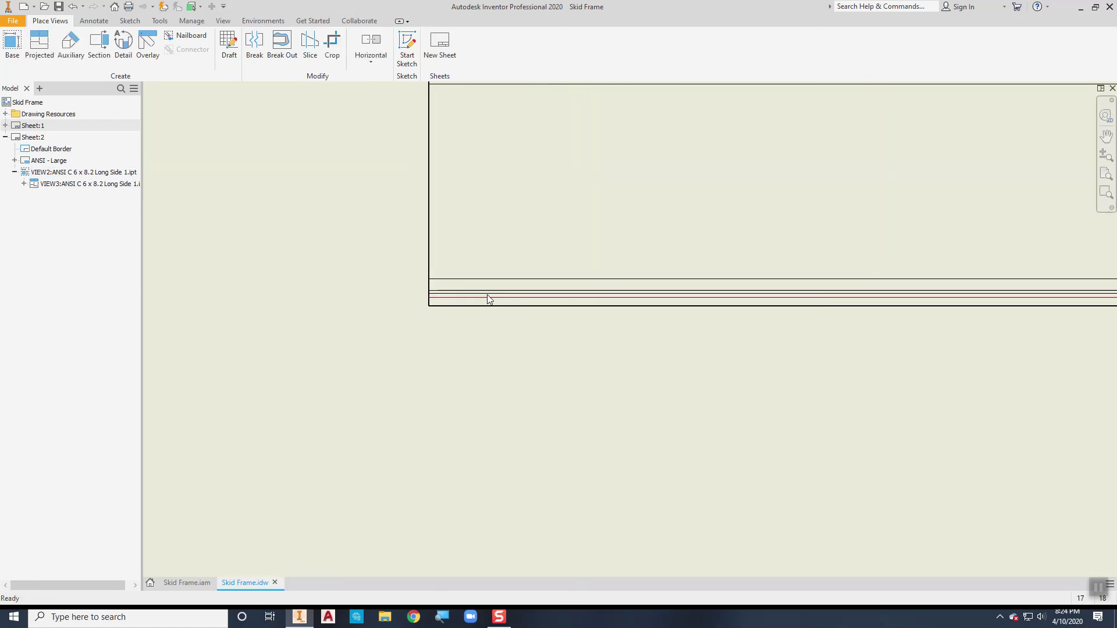
# Hide three tangent edges along the lower flange of the long side view, keeping only the third line from the outer edge.
pyautogui.scroll(3, 489, 300)
pyautogui.click(396, 307)
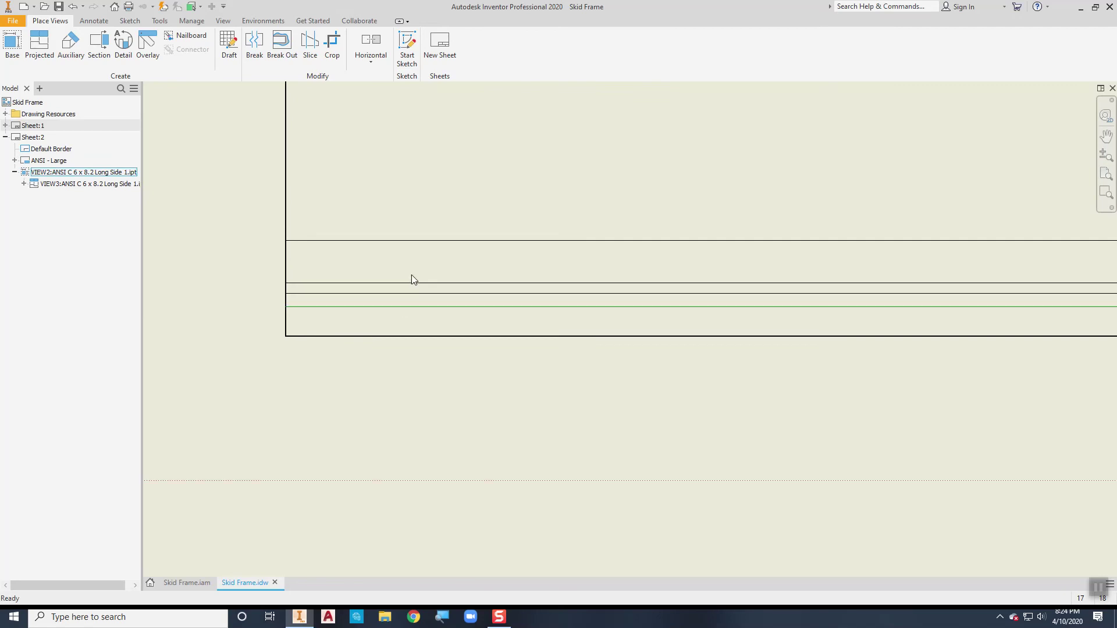
pyautogui.keyDown('ctrl'); pyautogui.click(386, 294); pyautogui.keyUp('ctrl')
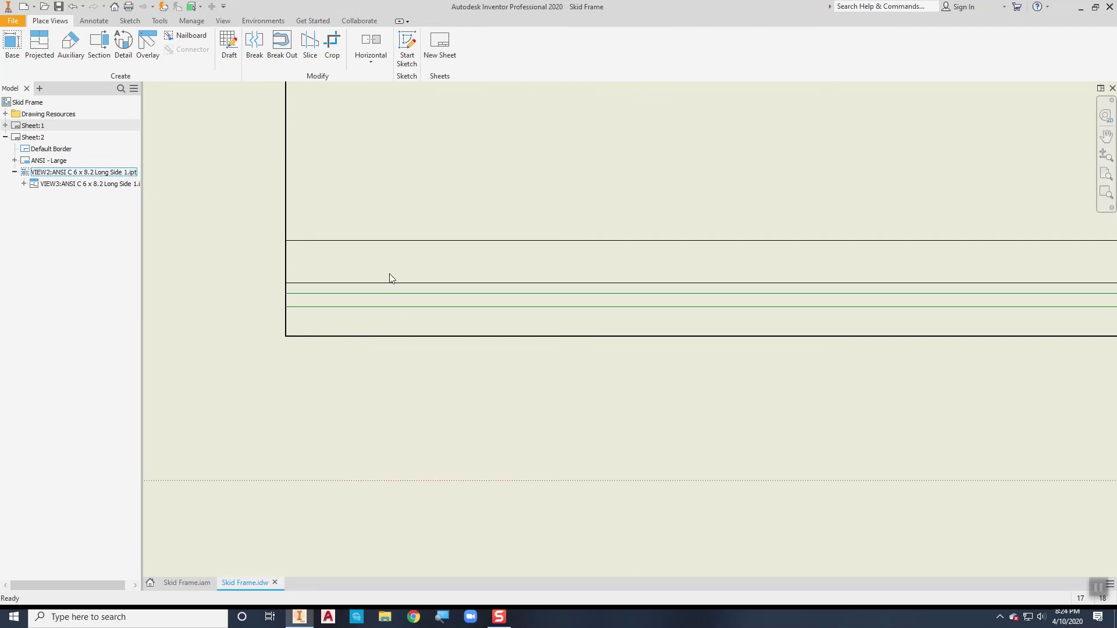
pyautogui.keyDown('ctrl'); pyautogui.click(391, 241); pyautogui.keyUp('ctrl')
pyautogui.rightClick(390, 243)
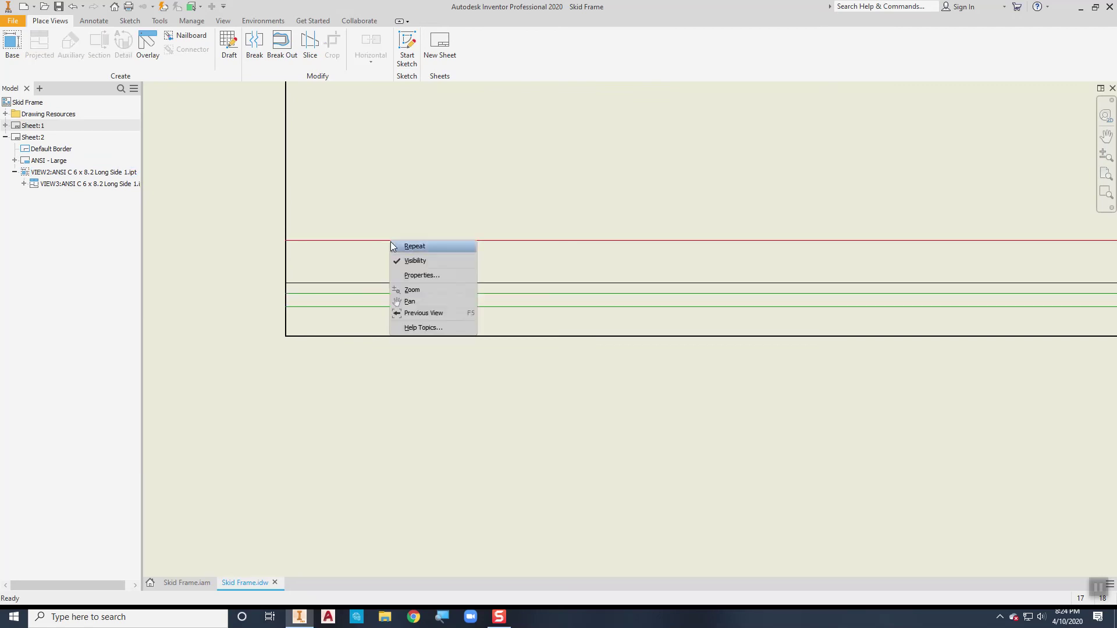
pyautogui.click(417, 263)
pyautogui.press('Home')
pyautogui.scroll(3, 501, 301)
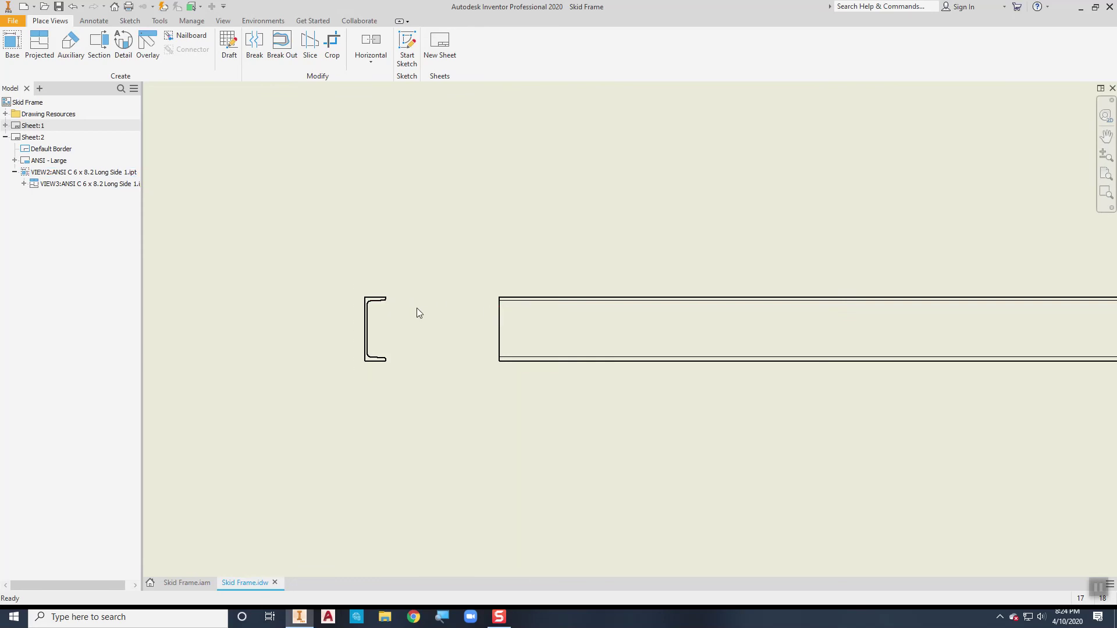
pyautogui.press('Home')
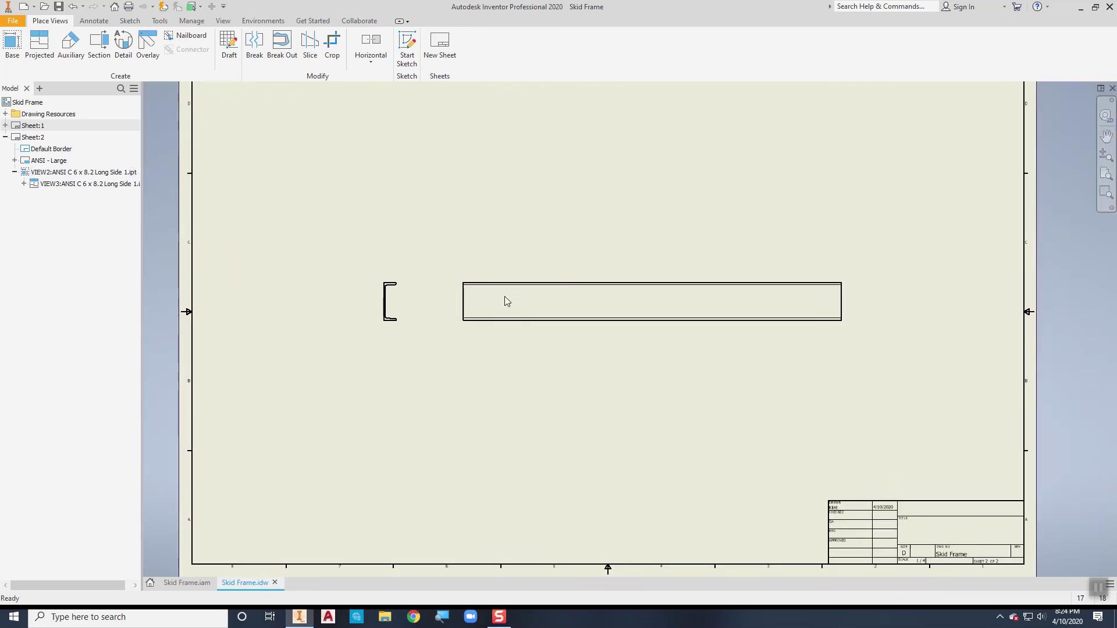
# Dimension the overall length of the channel's long side view, placing the dimension above its upper edge.
pyautogui.click(93, 21)
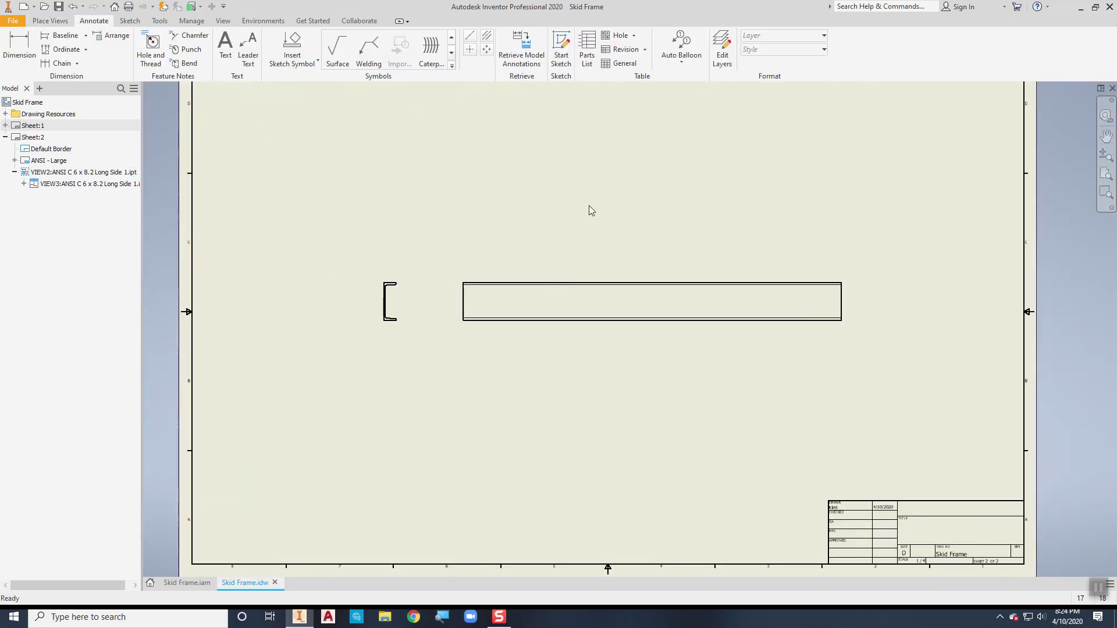
pyautogui.click(616, 284)
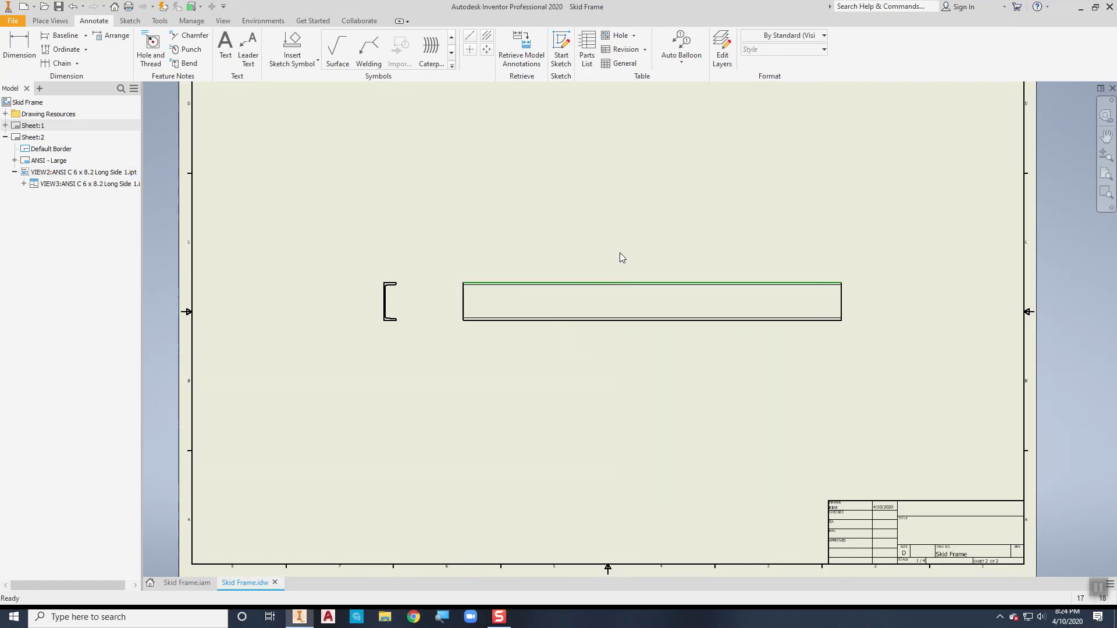
pyautogui.press('d')
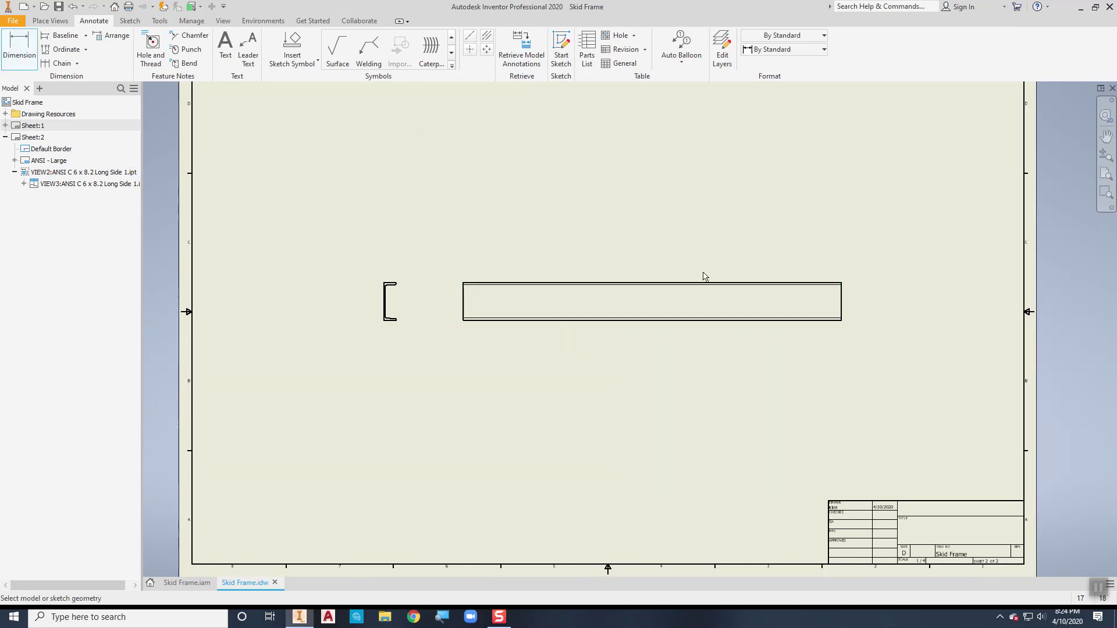
pyautogui.click(679, 283)
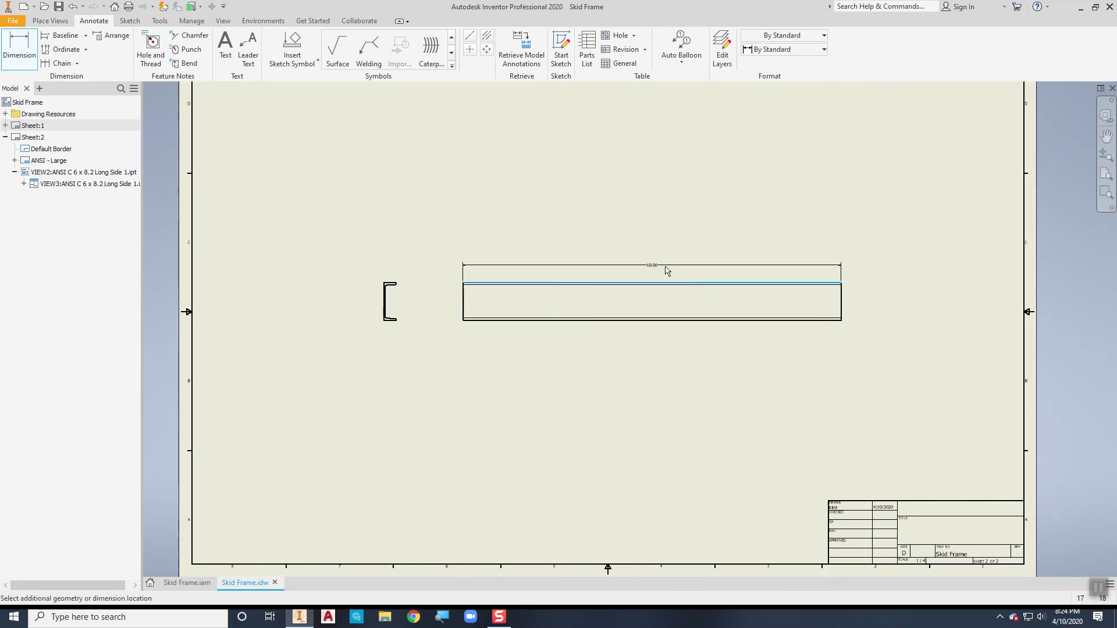
pyautogui.click(666, 273)
pyautogui.scroll(5, 634, 272)
pyautogui.moveTo(632, 268)
pyautogui.mouseDown(button='middle')
pyautogui.moveTo(641, 242)
pyautogui.moveTo(521, 200)
pyautogui.moveTo(539, 219)
pyautogui.mouseUp(button='middle')
pyautogui.scroll(-2, 551, 238)
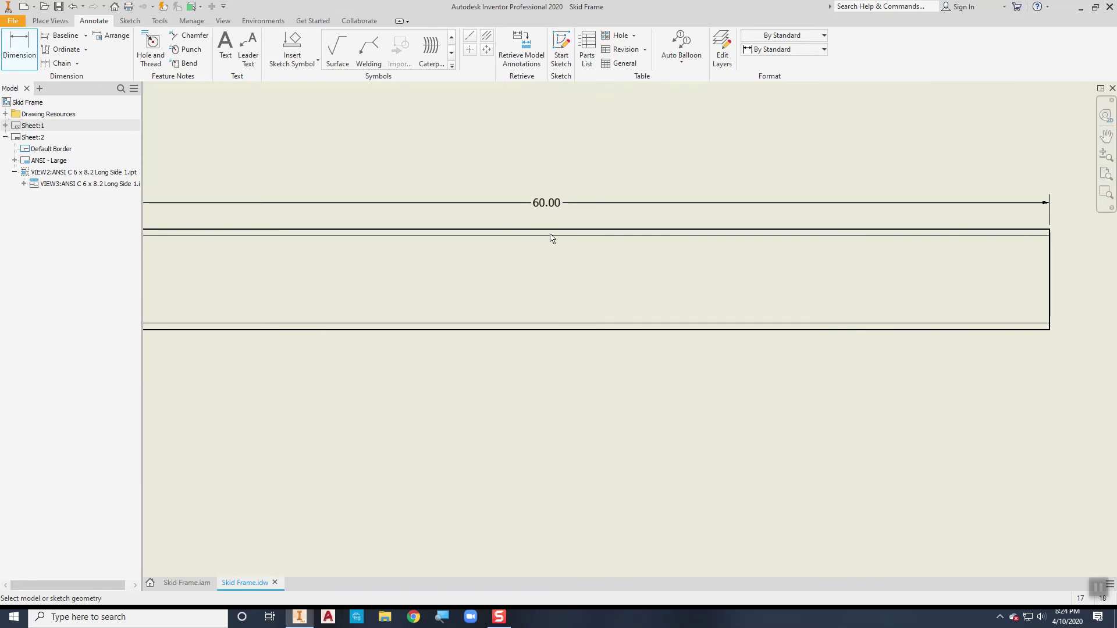
pyautogui.scroll(-3, 512, 267)
pyautogui.press('Escape')
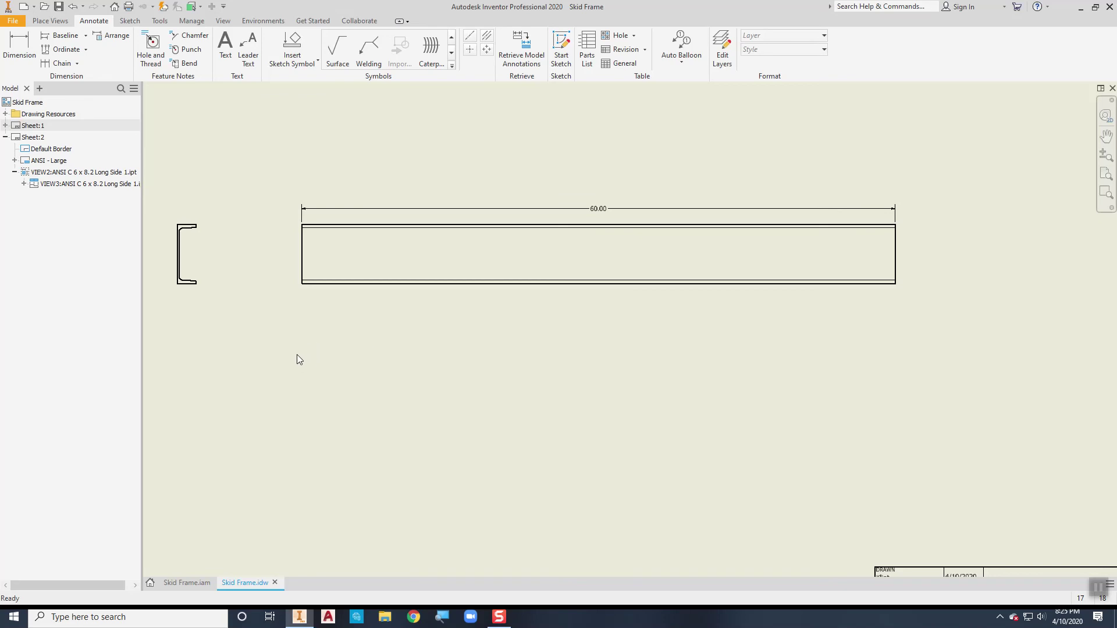
# Start a base view on Sheet:2 using the part file ANSI C 6 x 8.2 Short Side 1.
pyautogui.moveTo(292, 356); pyautogui.dragTo(312, 279, button='middle')
pyautogui.moveTo(448, 338); pyautogui.dragTo(459, 494, button='middle')
pyautogui.scroll(2, 502, 401)
pyautogui.scroll(-5, 521, 349)
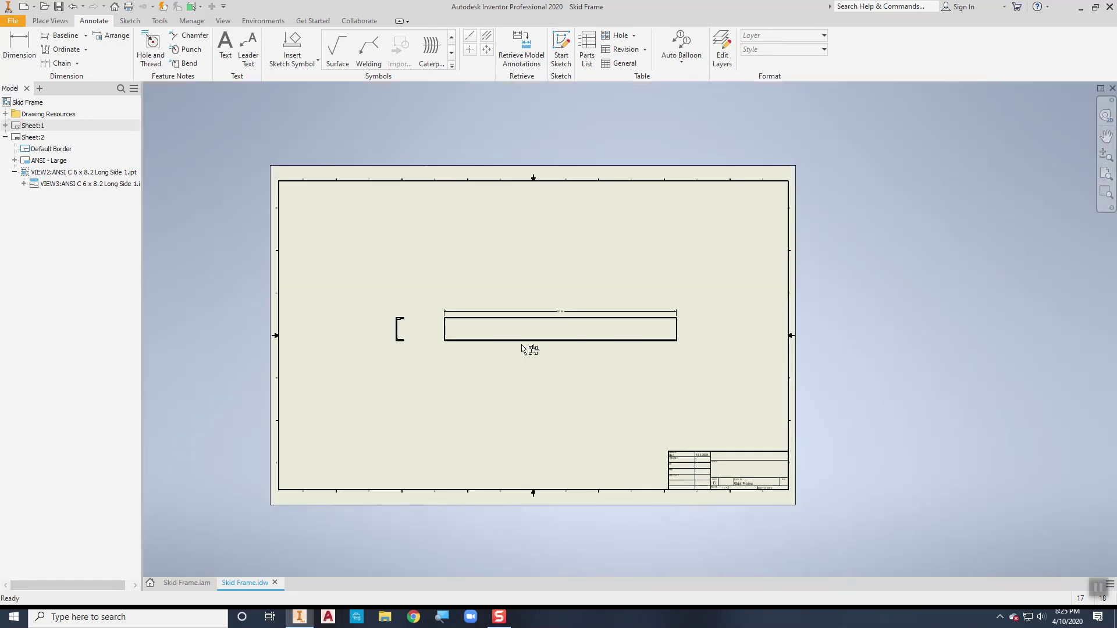
pyautogui.rightClick(523, 287)
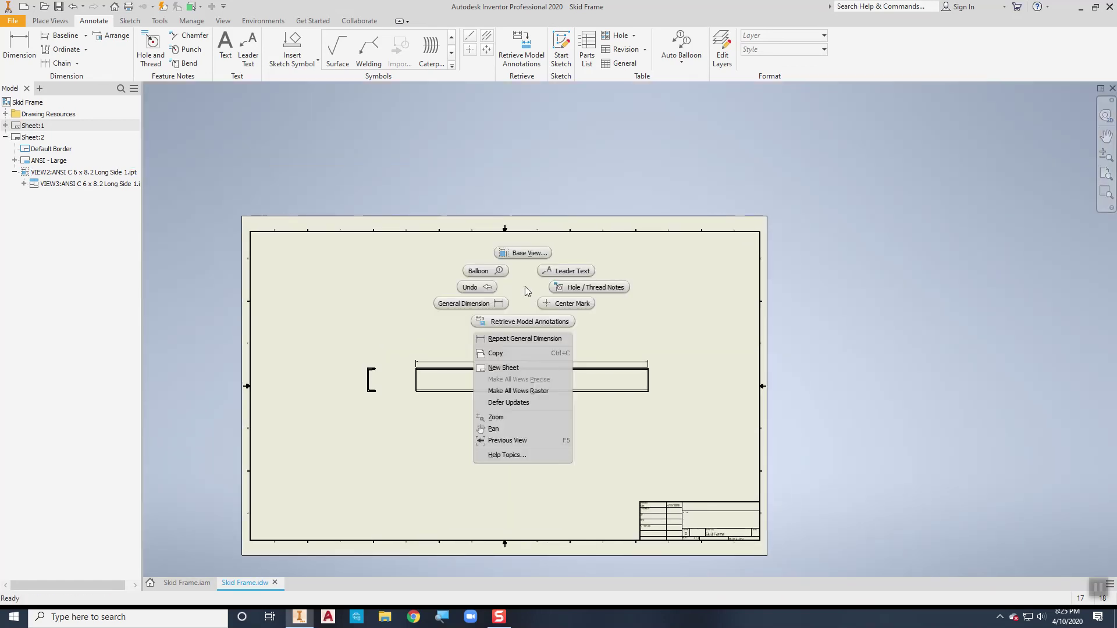
pyautogui.press('Escape')
pyautogui.rightClick(524, 286)
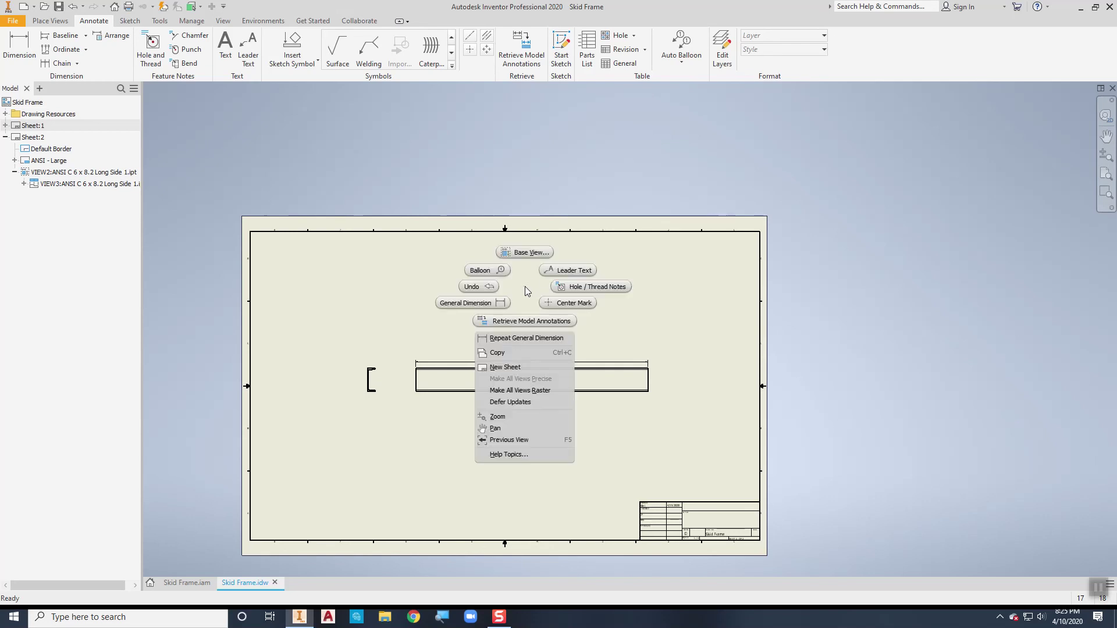
pyautogui.click(525, 259)
pyautogui.click(350, 139)
pyautogui.scroll(-3, 525, 269)
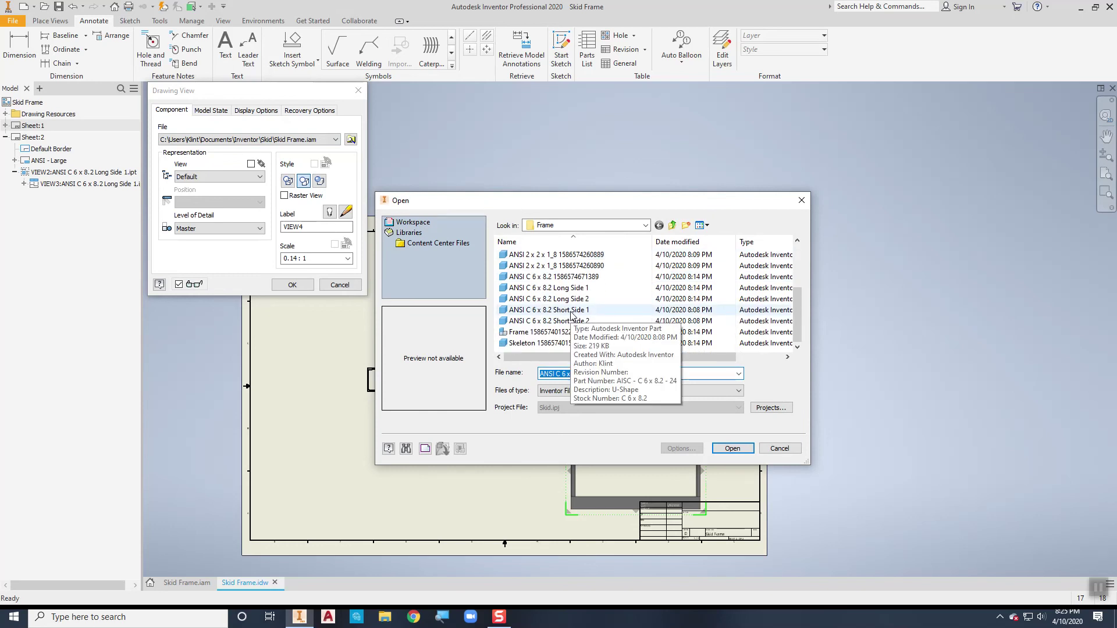
pyautogui.click(571, 312)
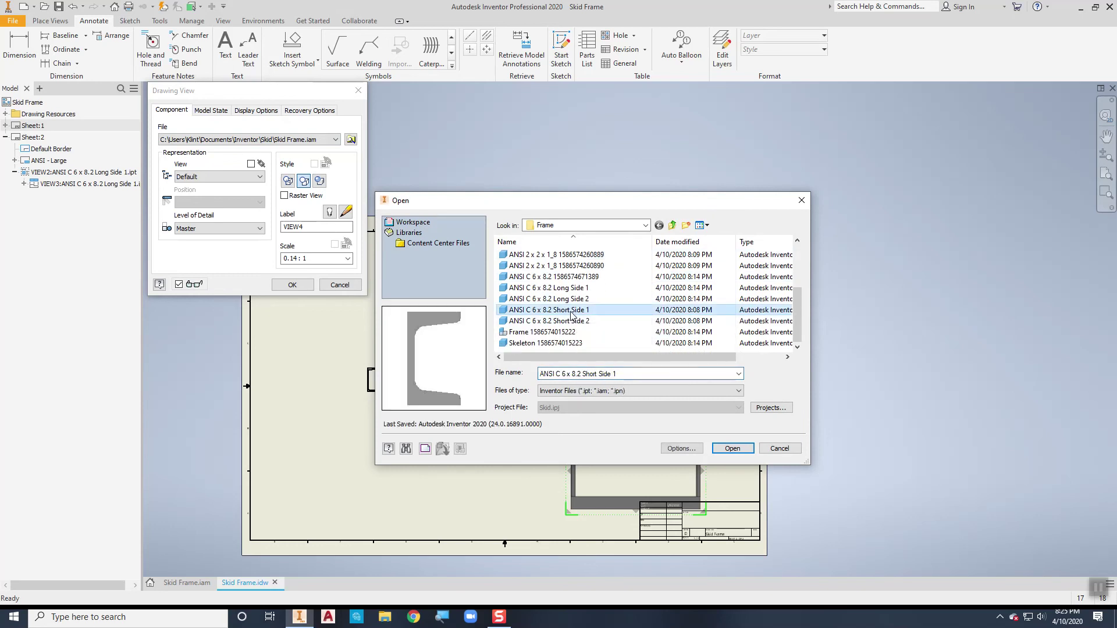
pyautogui.click(733, 449)
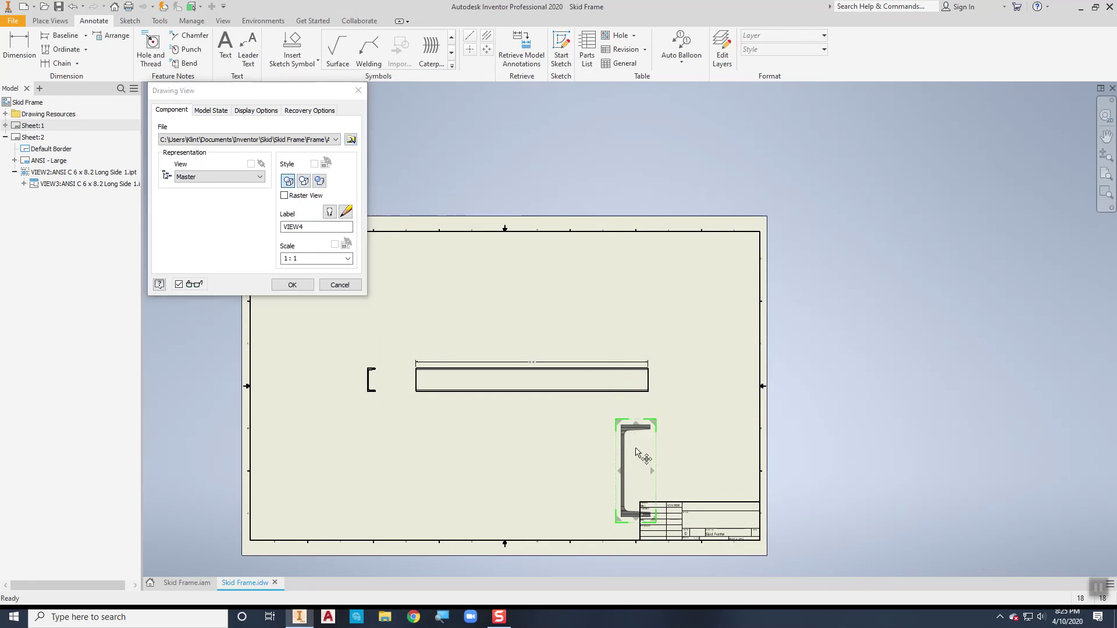
# Place the short side channel above the long one in right orientation at 1/4 scale, with a projected end view beside it.
pyautogui.click(530, 280)
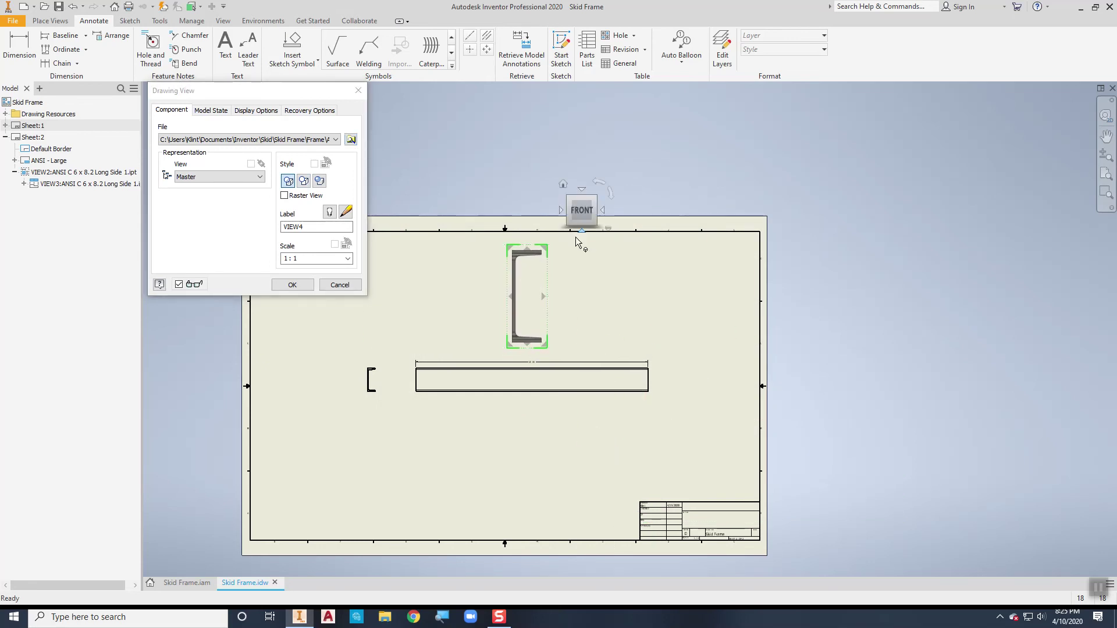
pyautogui.click(603, 210)
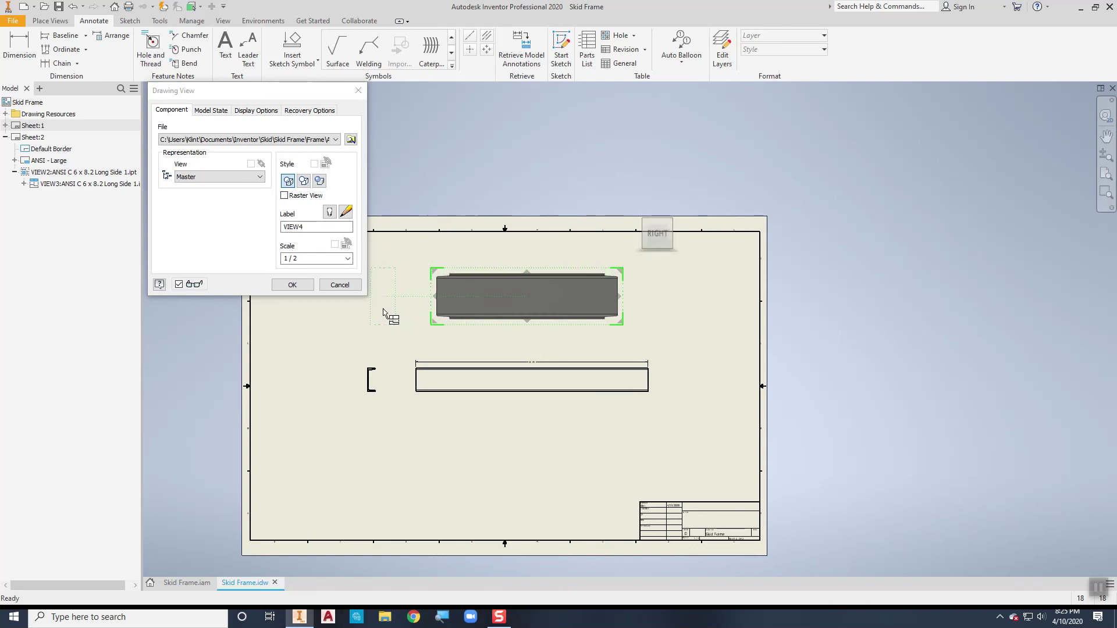
pyautogui.click(333, 259)
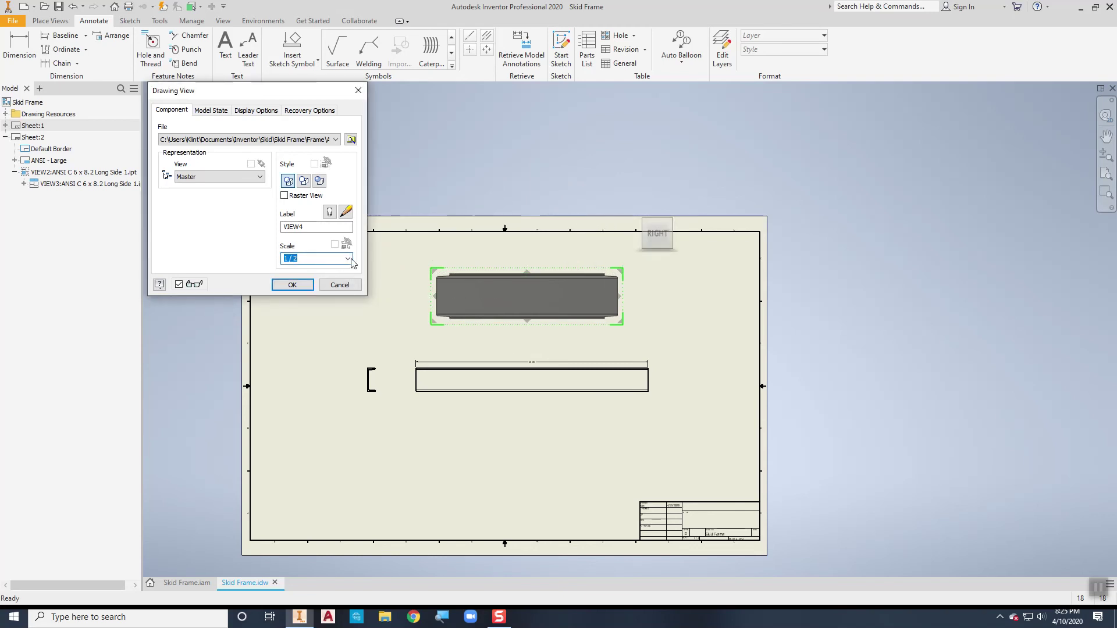
pyautogui.click(348, 259)
pyautogui.click(302, 280)
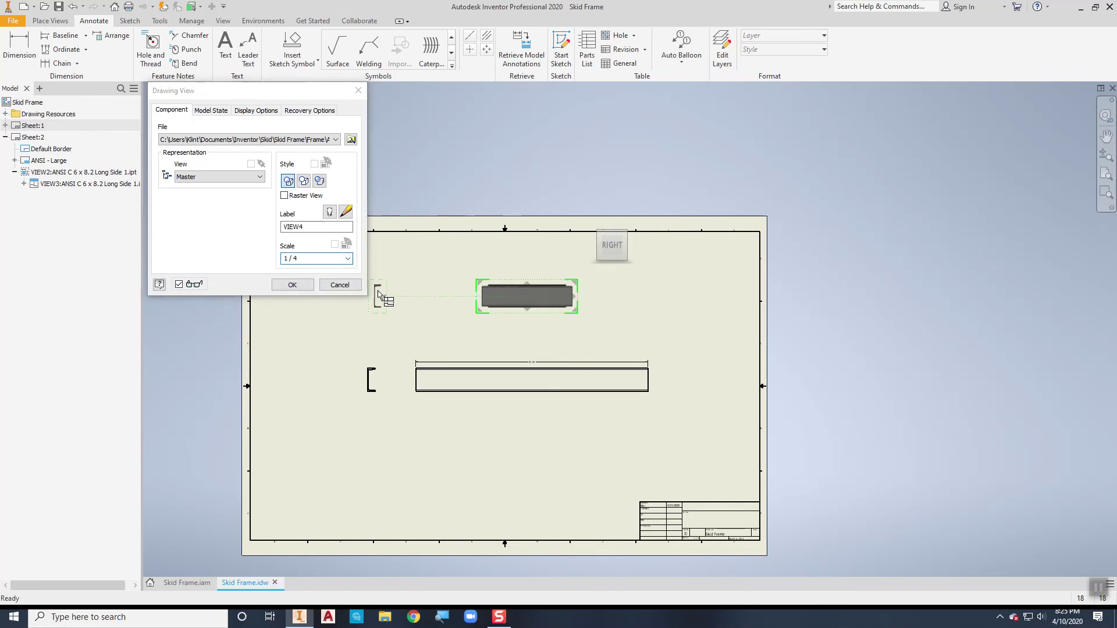
pyautogui.click(385, 307)
pyautogui.click(297, 286)
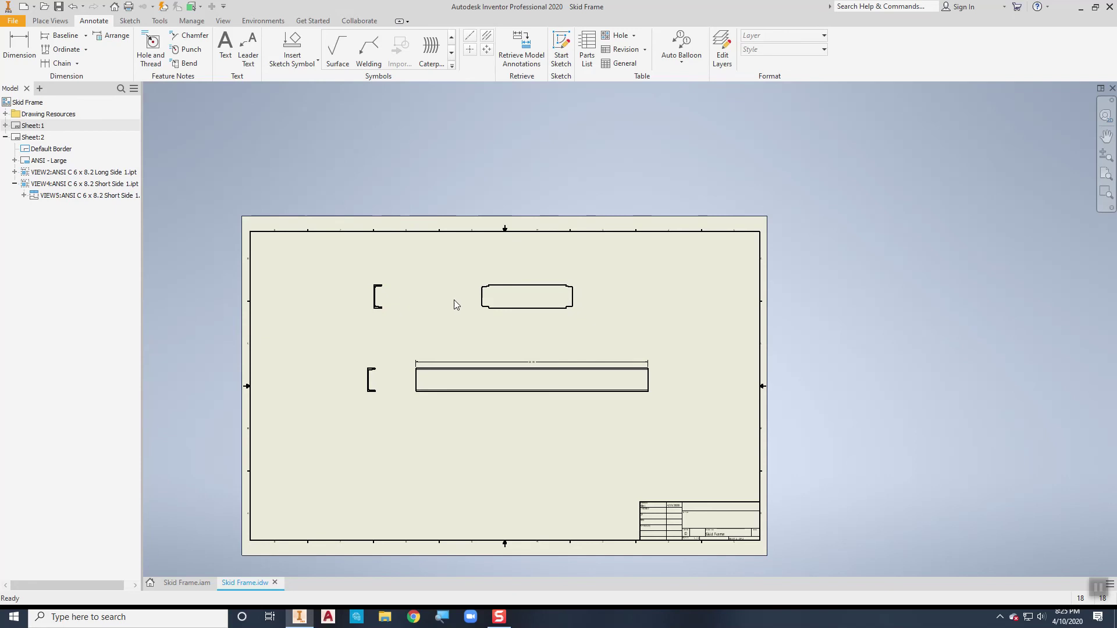
# Edit the short side channel's length view to display tangent edges.
pyautogui.scroll(5, 518, 308)
pyautogui.click(419, 239)
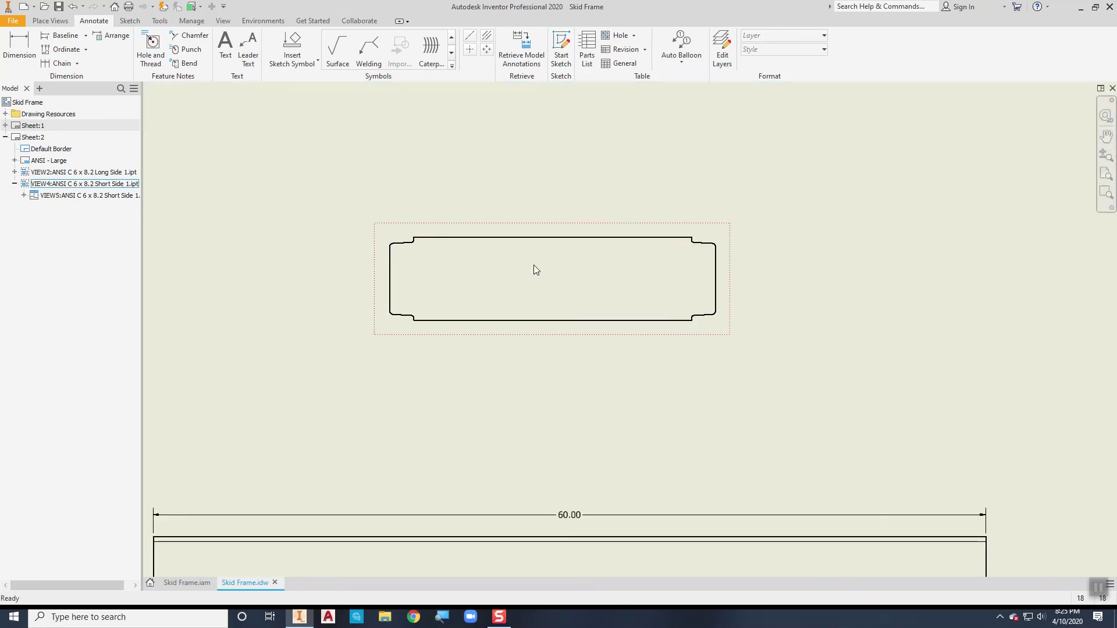
pyautogui.rightClick(429, 235)
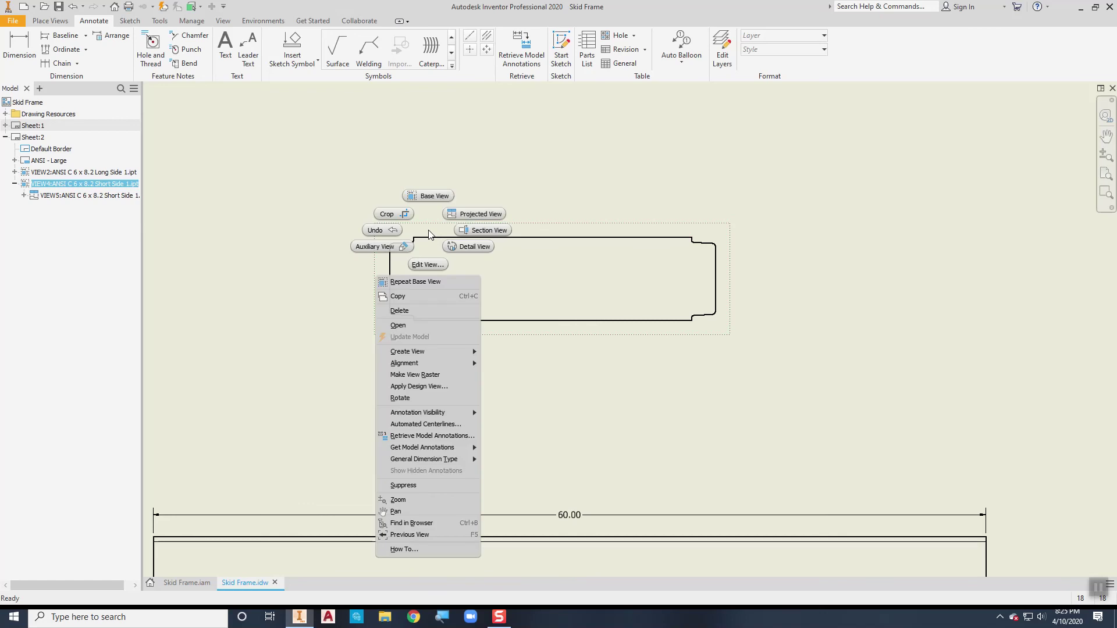
pyautogui.click(434, 264)
pyautogui.click(249, 112)
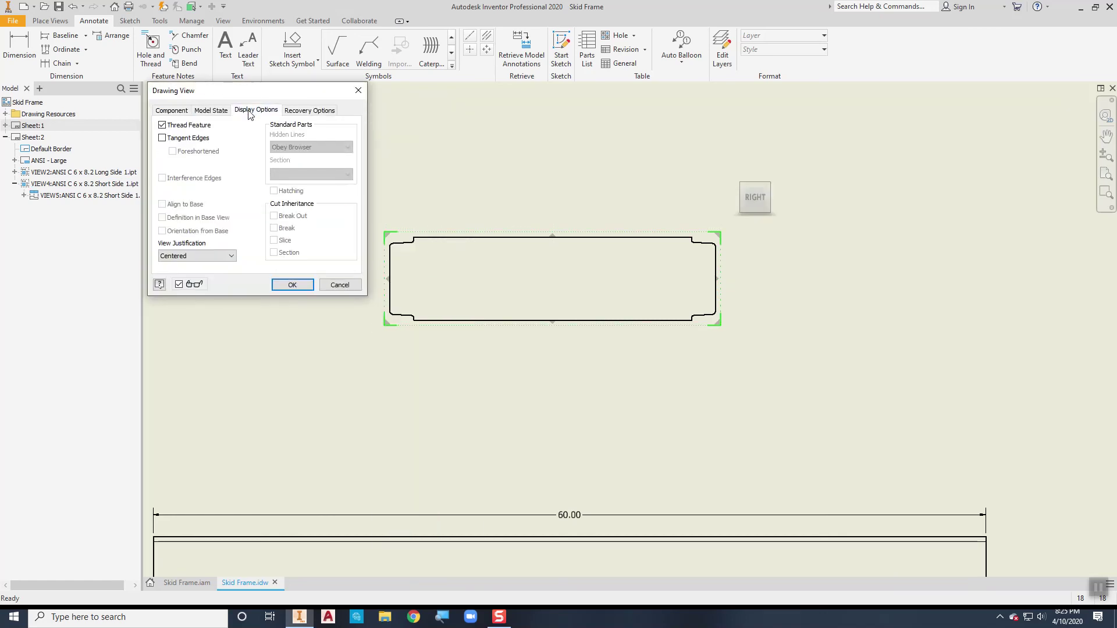
pyautogui.click(296, 284)
# Hide three tangent edges along the upper flange of the short side view, keeping only the third line from the outer edge.
pyautogui.scroll(-6, 294, 280)
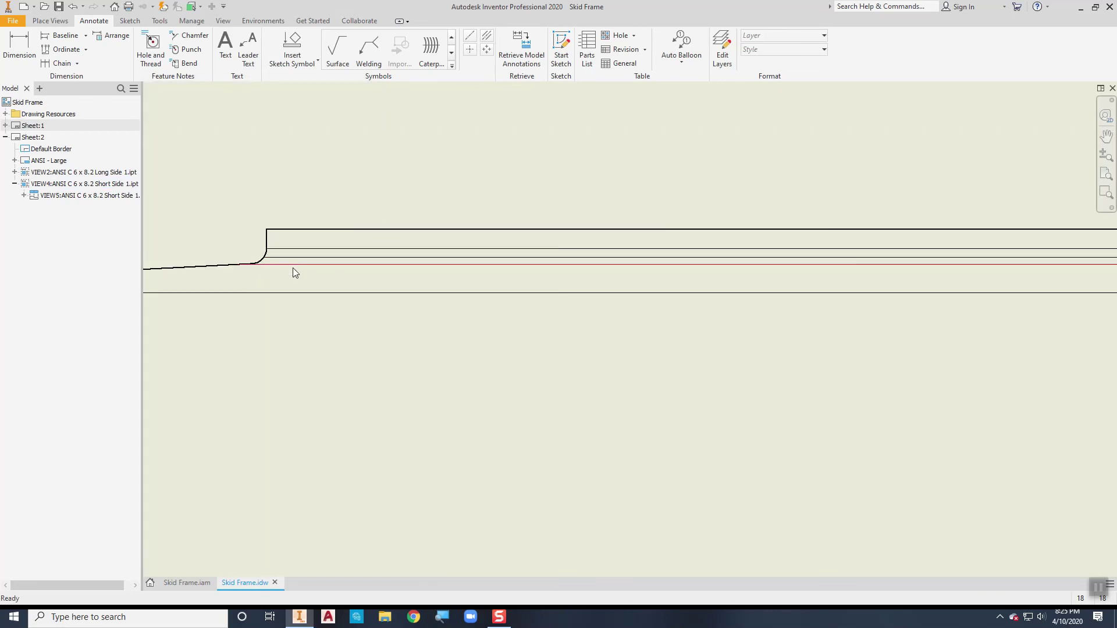
pyautogui.click(331, 249)
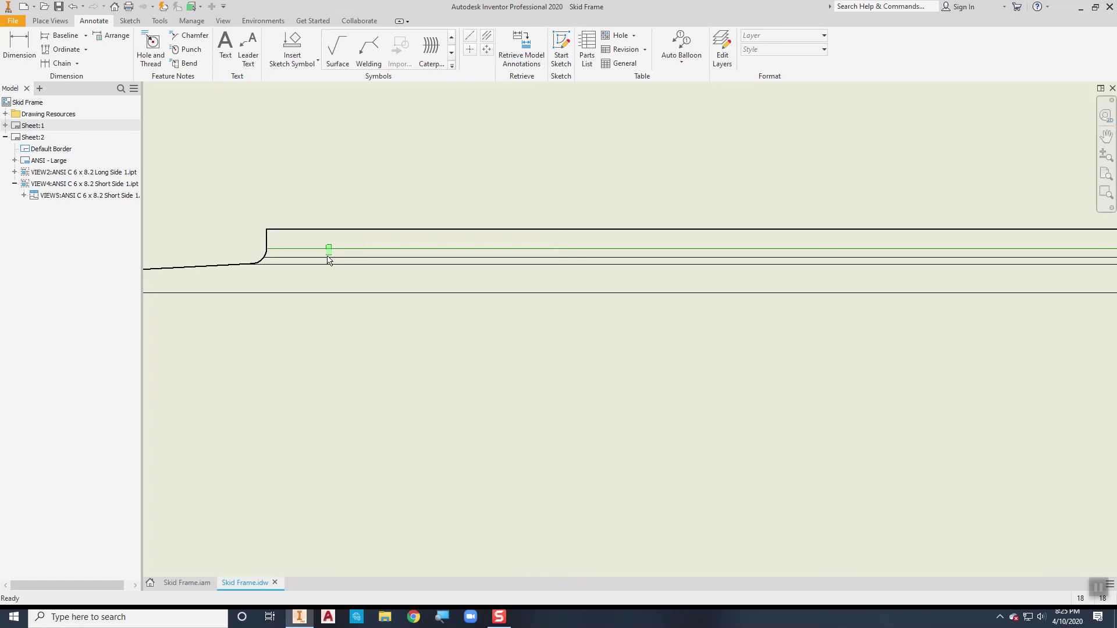
pyautogui.rightClick(333, 293)
pyautogui.click(352, 321)
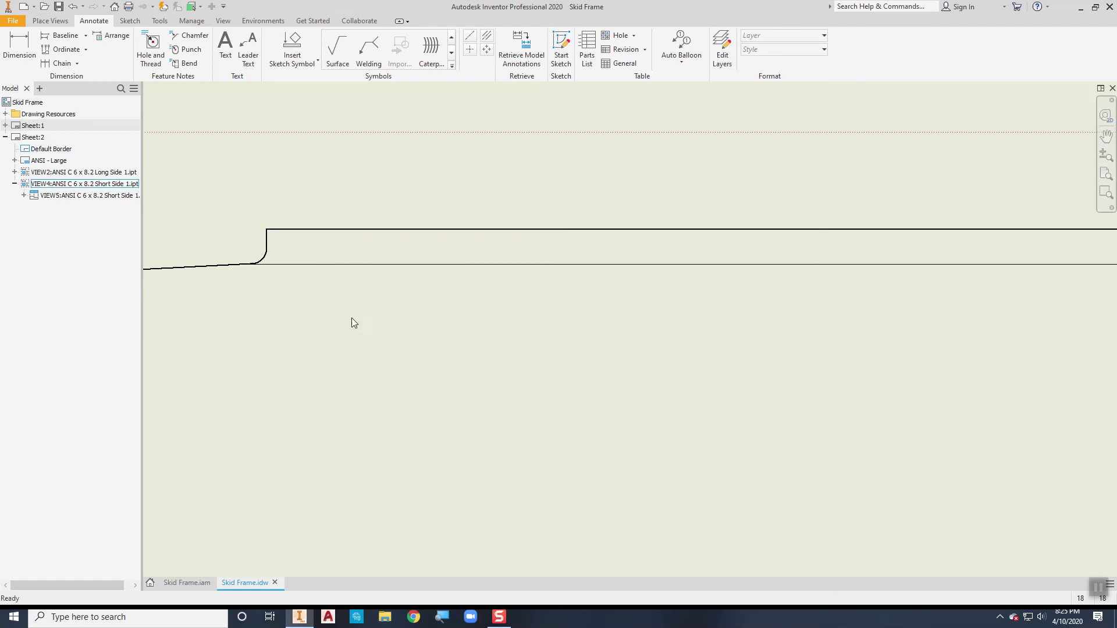
# Hide the surplus tangent edges along the short side view's lower flange, keeping only the third line from the outer edge.
pyautogui.scroll(-5, 373, 360)
pyautogui.scroll(8, 419, 391)
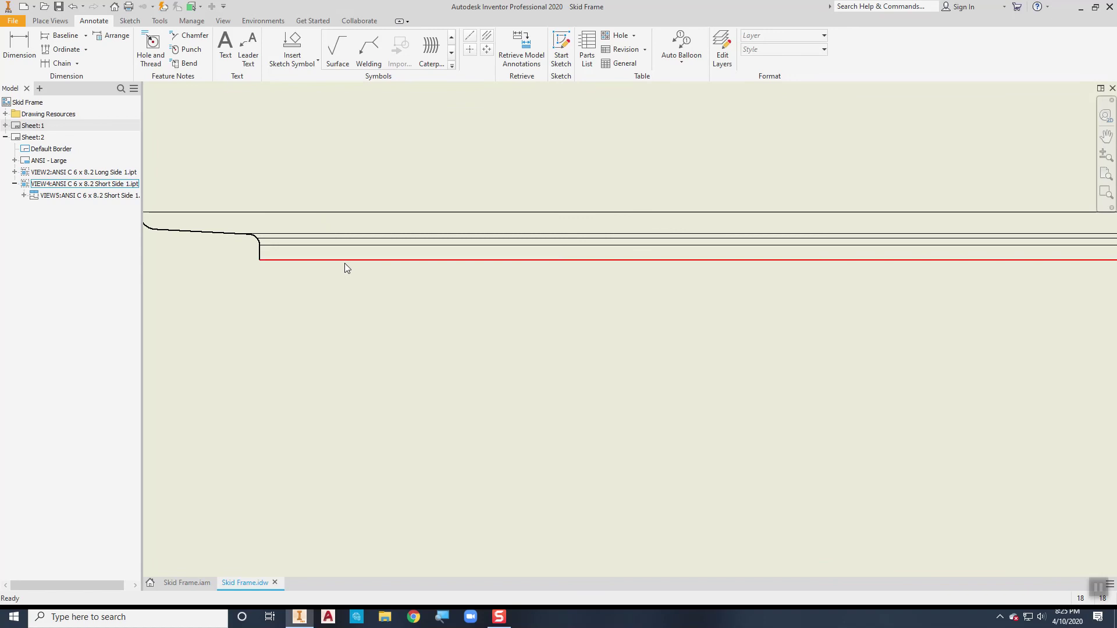
pyautogui.click(323, 237)
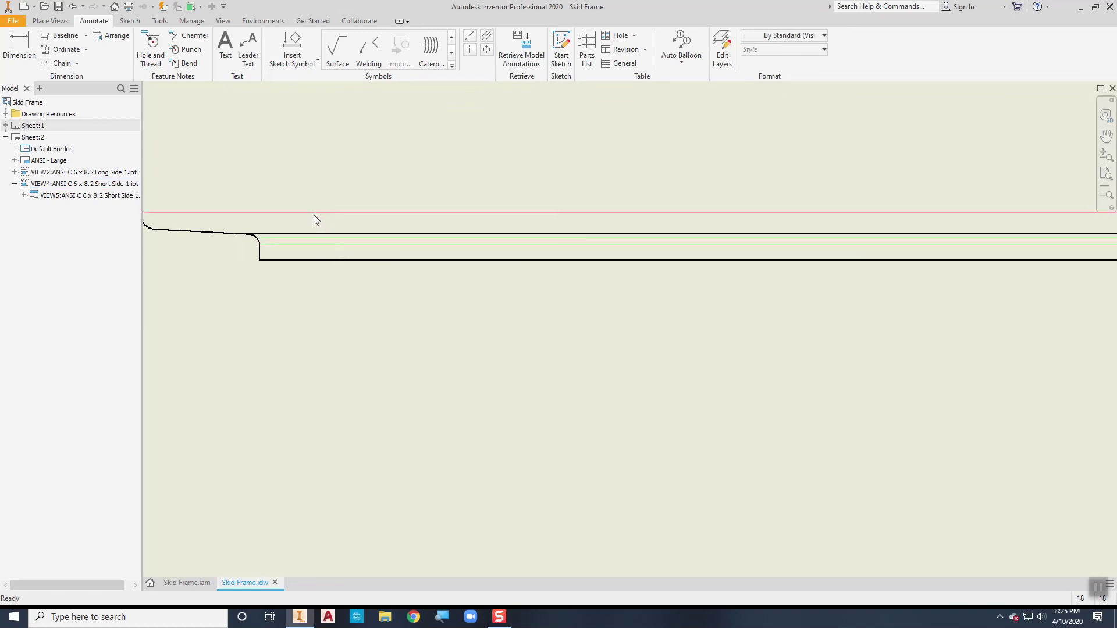
pyautogui.rightClick(315, 217)
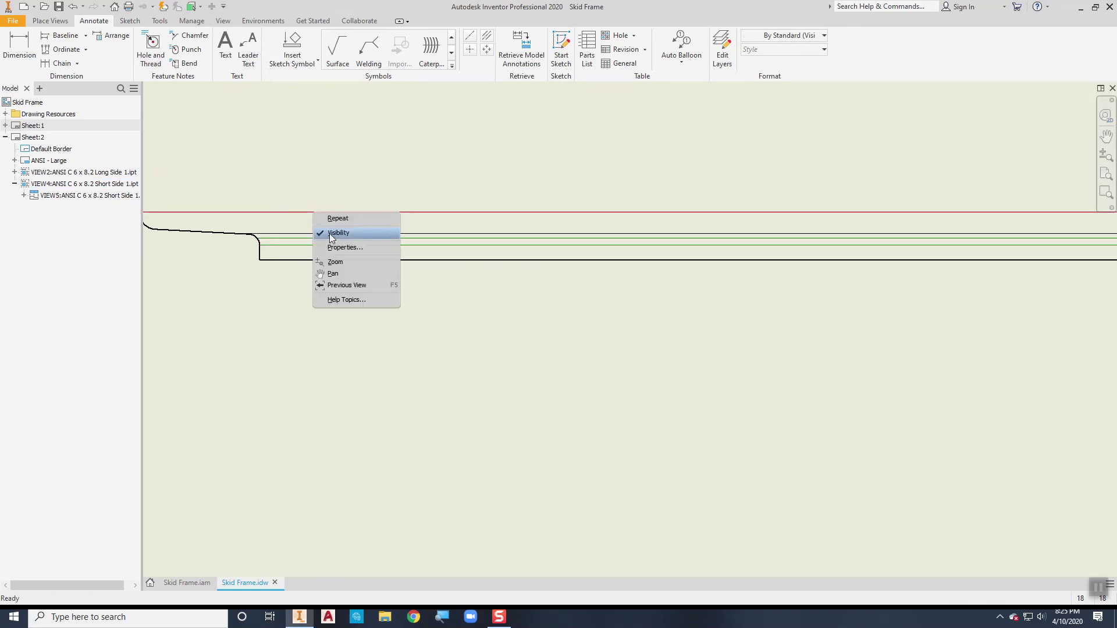
pyautogui.click(330, 235)
# Hide all the thin horizontal tangent edges in the short side channel's end profile view.
pyautogui.scroll(-5, 407, 209)
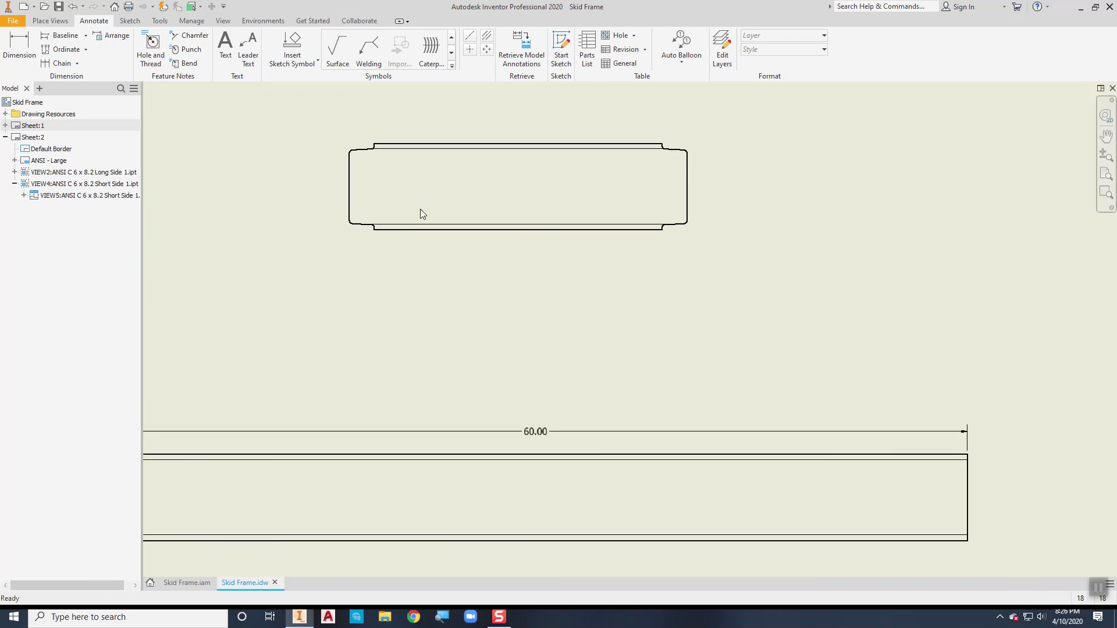
pyautogui.scroll(-3, 482, 198)
pyautogui.moveTo(237, 239); pyautogui.dragTo(420, 243, button='middle')
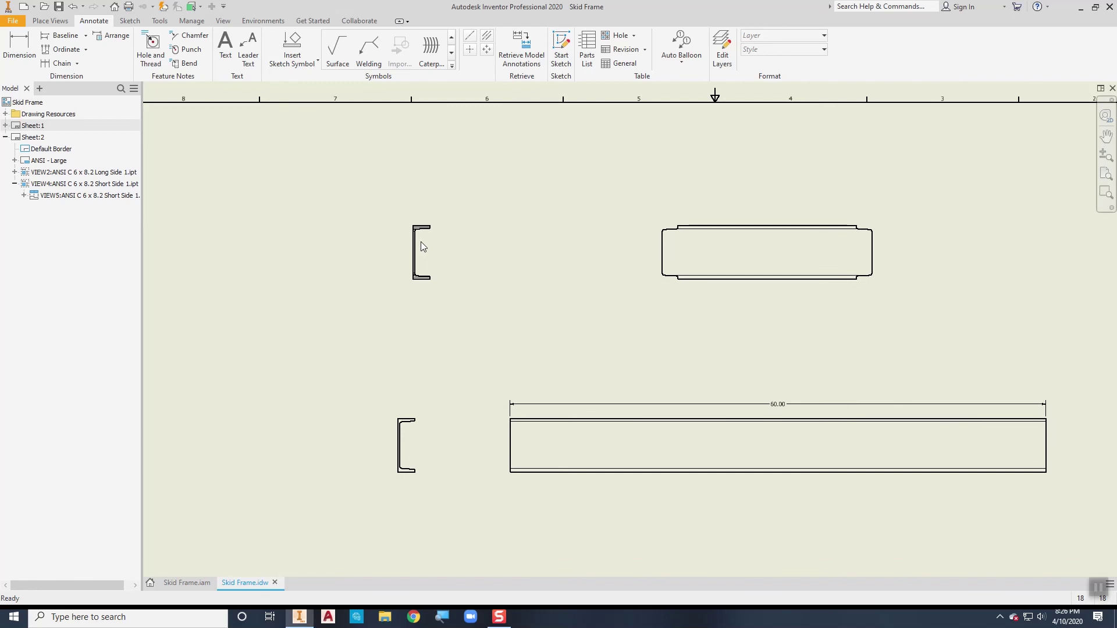
pyautogui.scroll(5, 420, 243)
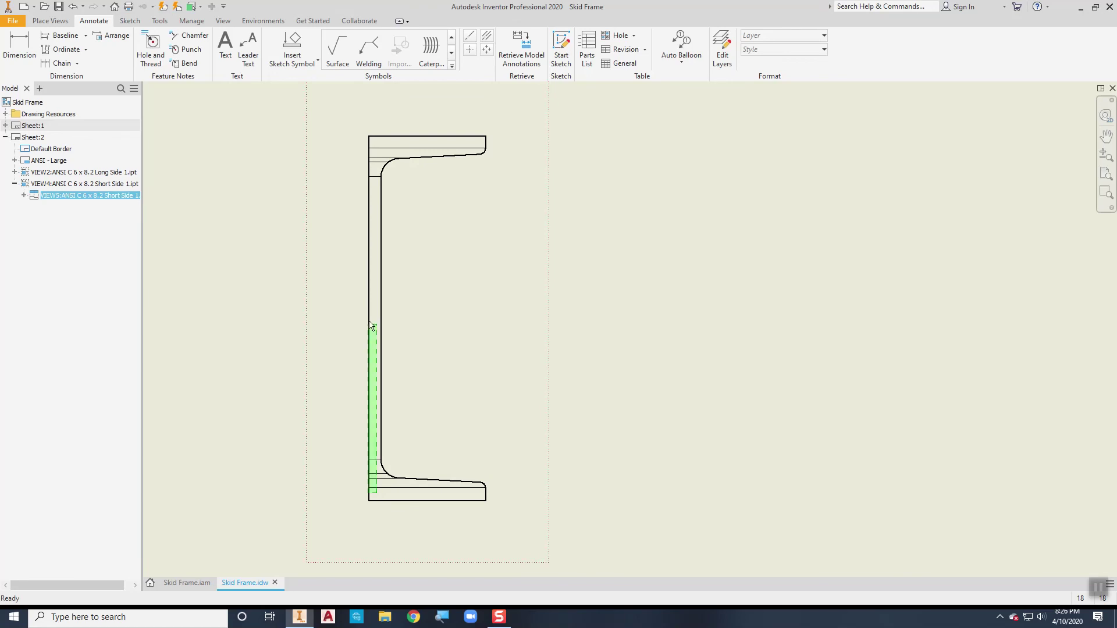
pyautogui.click(378, 151)
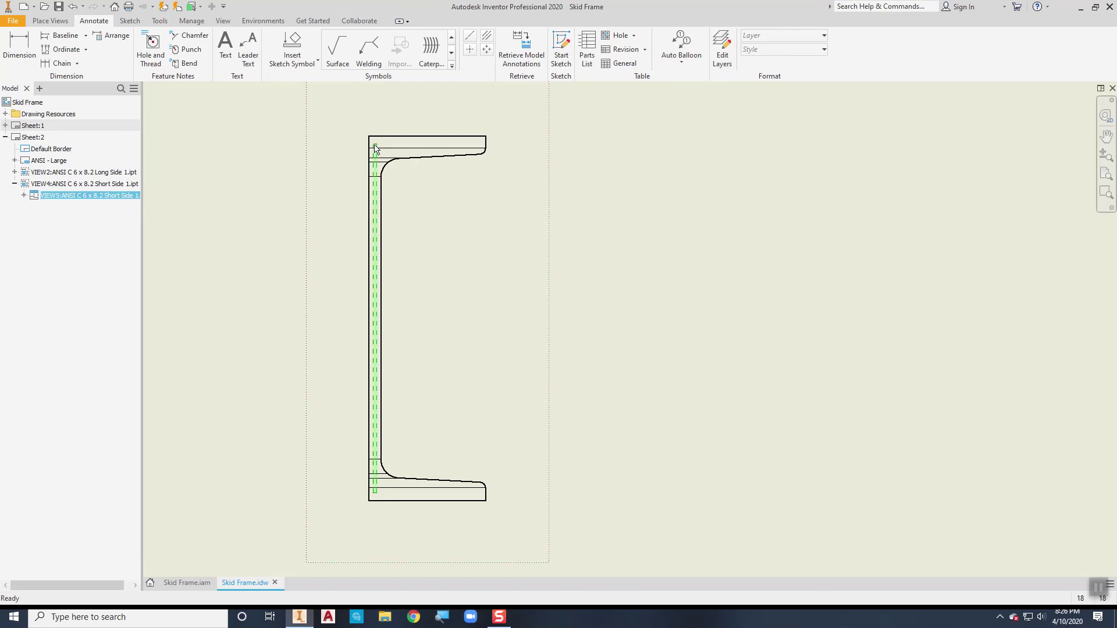
pyautogui.rightClick(379, 151)
pyautogui.click(387, 162)
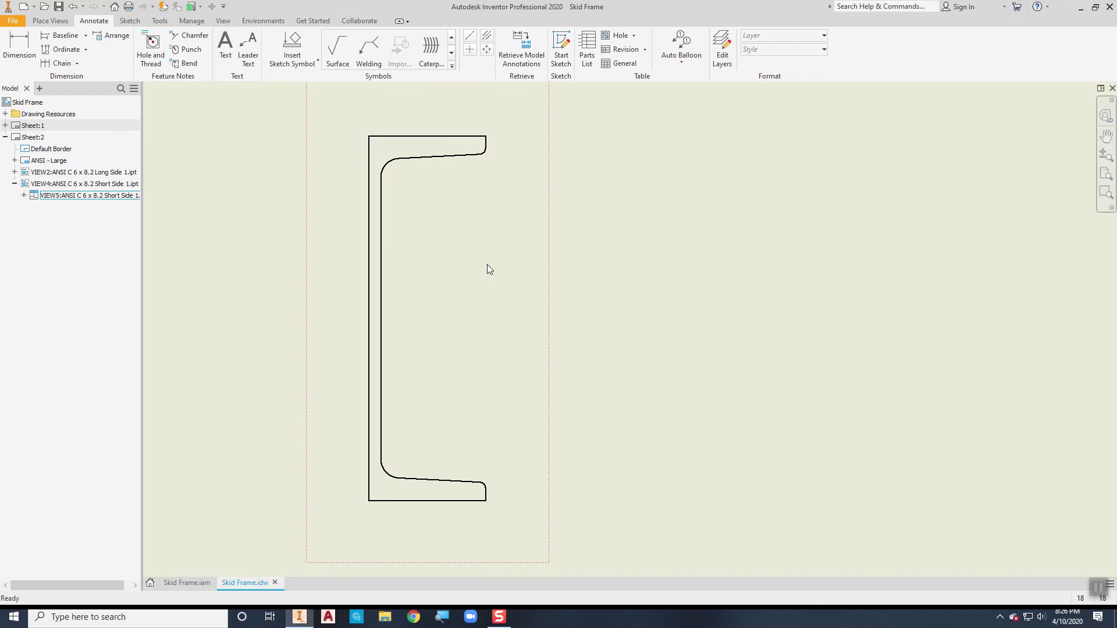
# Dimension the overall length of the short side view between its two end edges, placing the dimension above the view.
pyautogui.scroll(-3, 523, 292)
pyautogui.moveTo(603, 274); pyautogui.dragTo(539, 274, button='middle')
pyautogui.press('d')
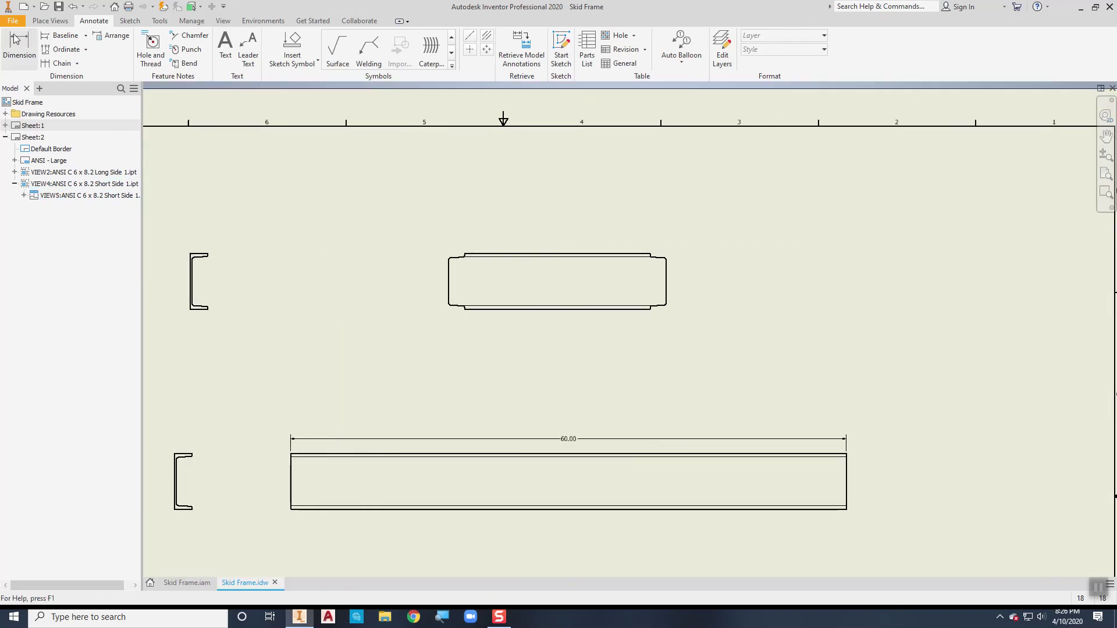
pyautogui.click(449, 271)
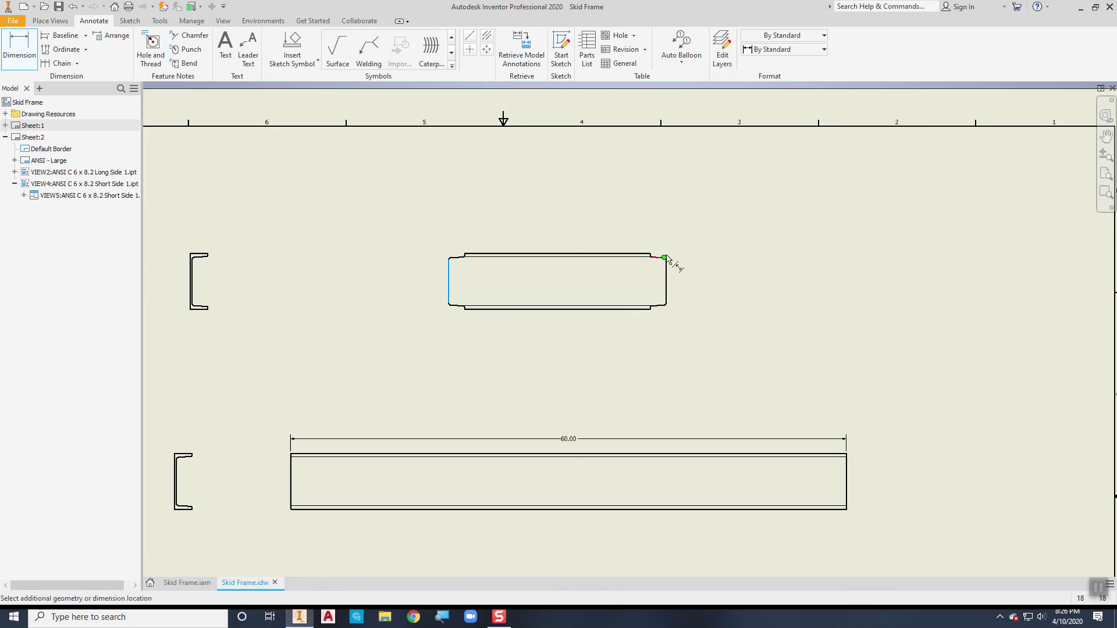
pyautogui.click(667, 273)
pyautogui.click(613, 238)
pyautogui.scroll(3, 557, 241)
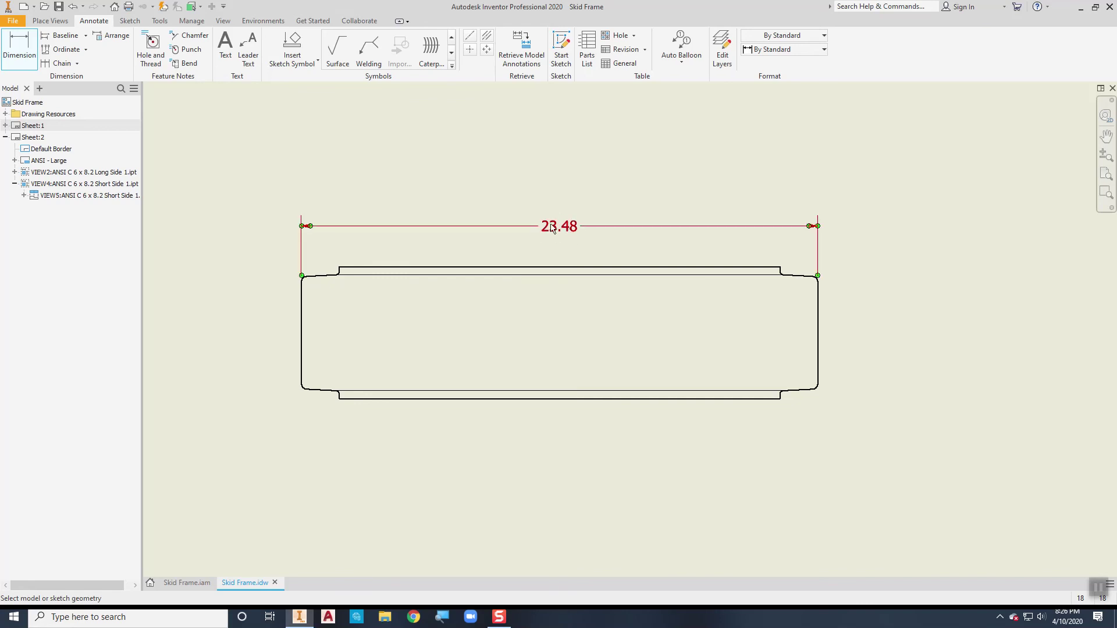
pyautogui.press('Home')
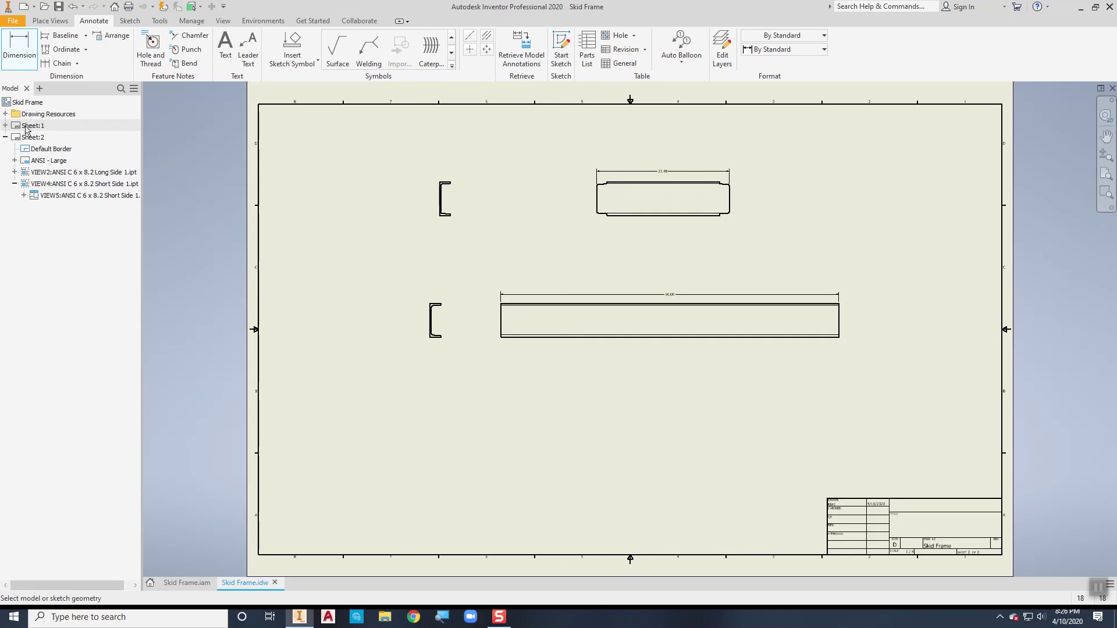
# Review the item lengths and part numbers in Sheet:1's parts list, and return to Sheet:2.
pyautogui.rightClick(40, 136)
pyautogui.click(42, 129)
pyautogui.doubleClick(32, 126)
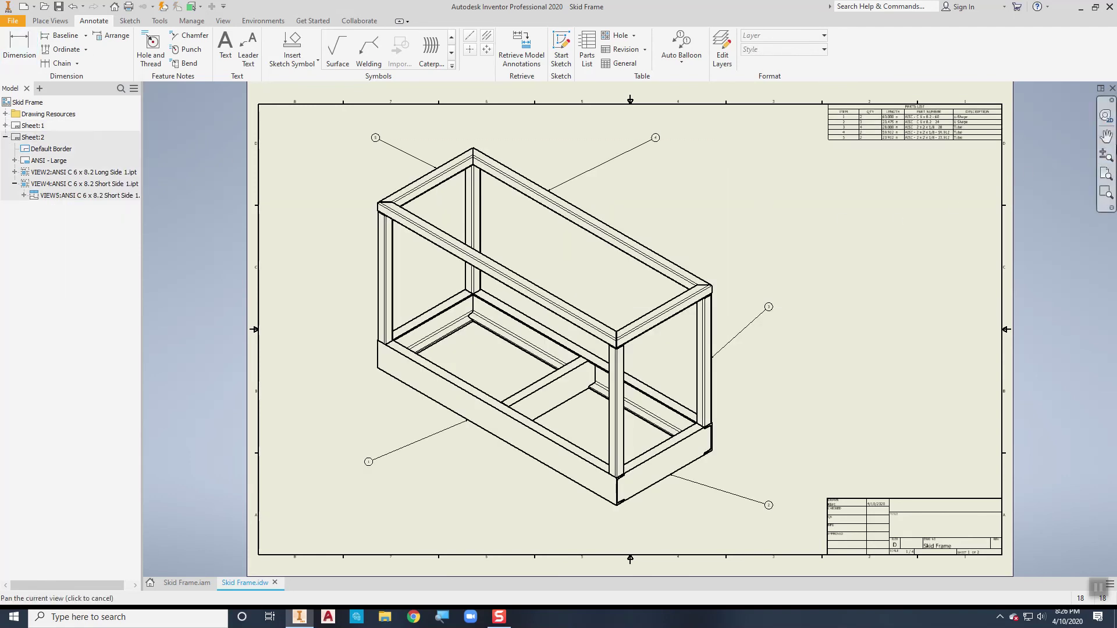
pyautogui.scroll(5, 850, 123)
pyautogui.moveTo(850, 122); pyautogui.dragTo(446, 199, button='middle')
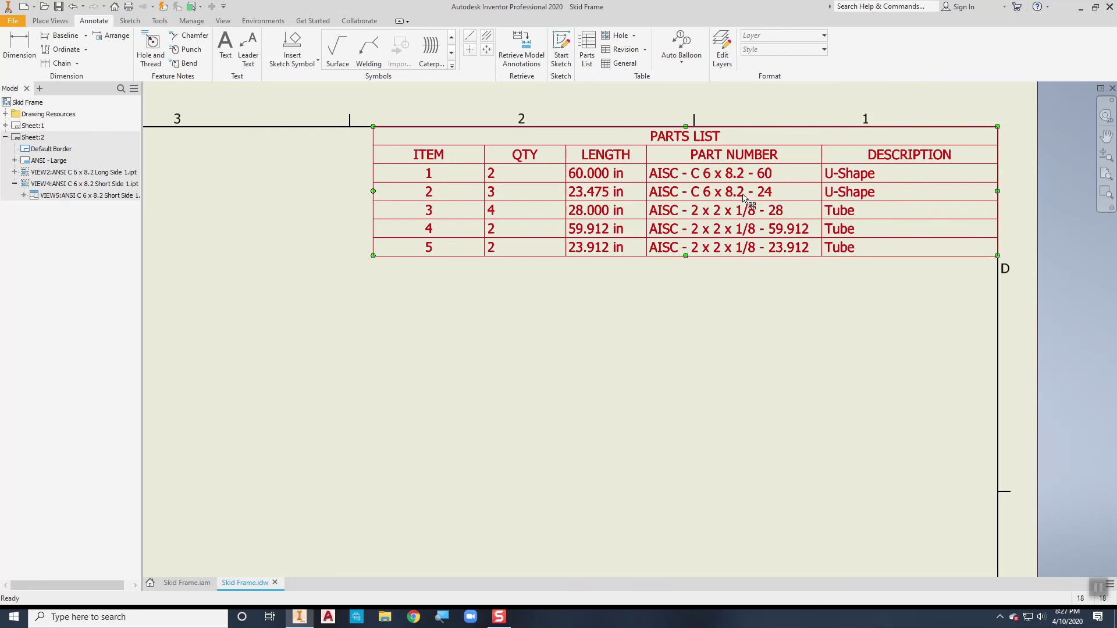
pyautogui.click(336, 162)
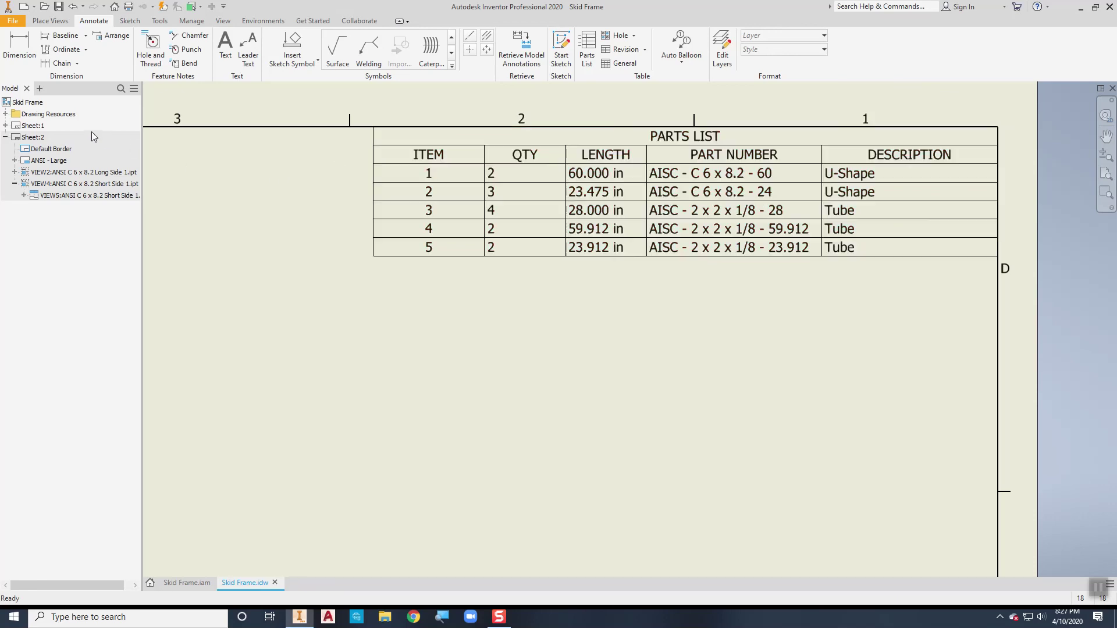
pyautogui.doubleClick(32, 137)
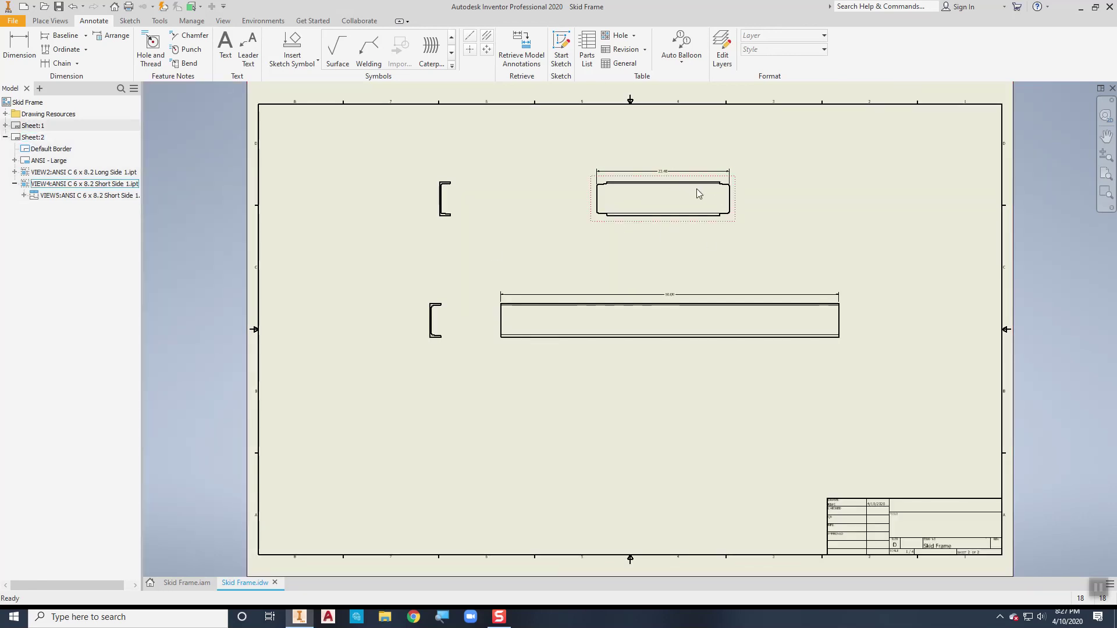
pyautogui.scroll(3, 640, 189)
pyautogui.click(617, 180)
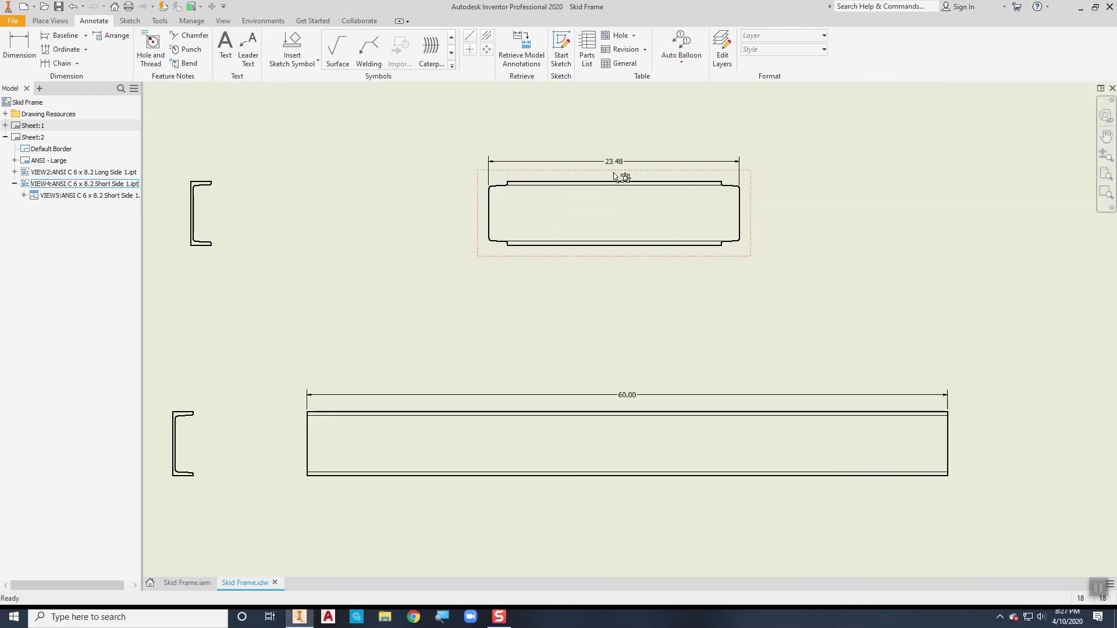
pyautogui.rightClick(614, 177)
pyautogui.click(613, 209)
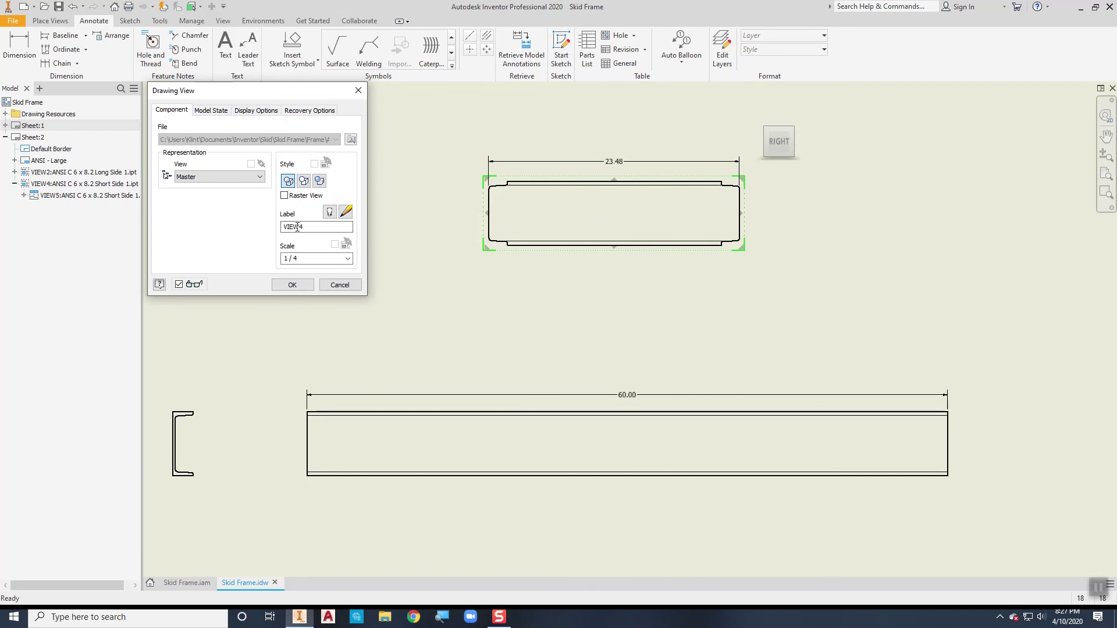
pyautogui.click(330, 283)
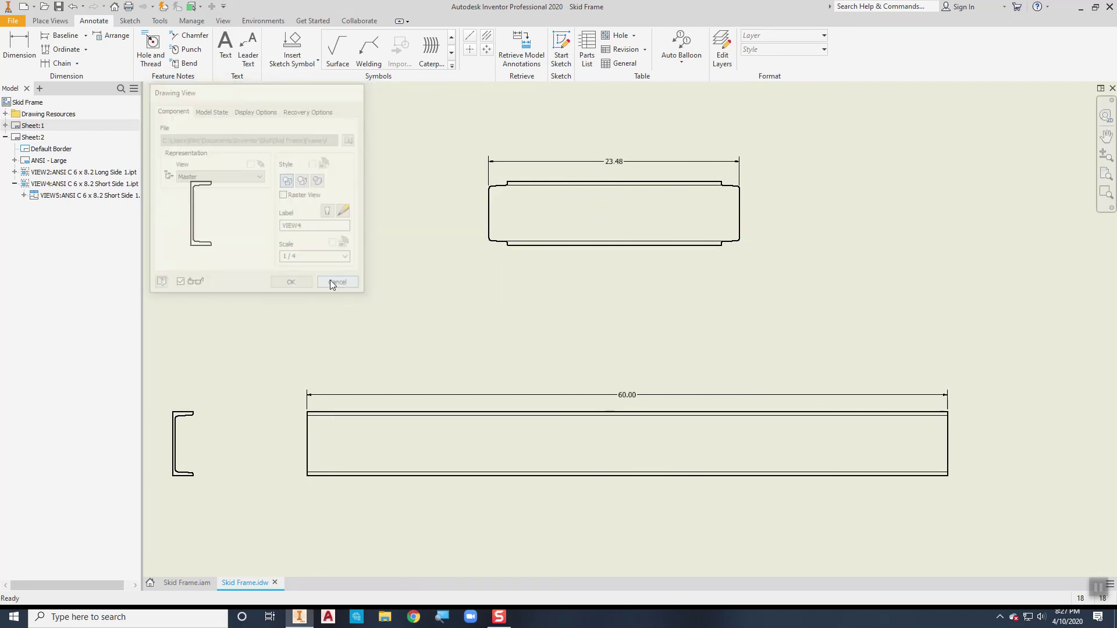
# Turn on the view label for the short side view (VIEW4).
pyautogui.rightClick(493, 253)
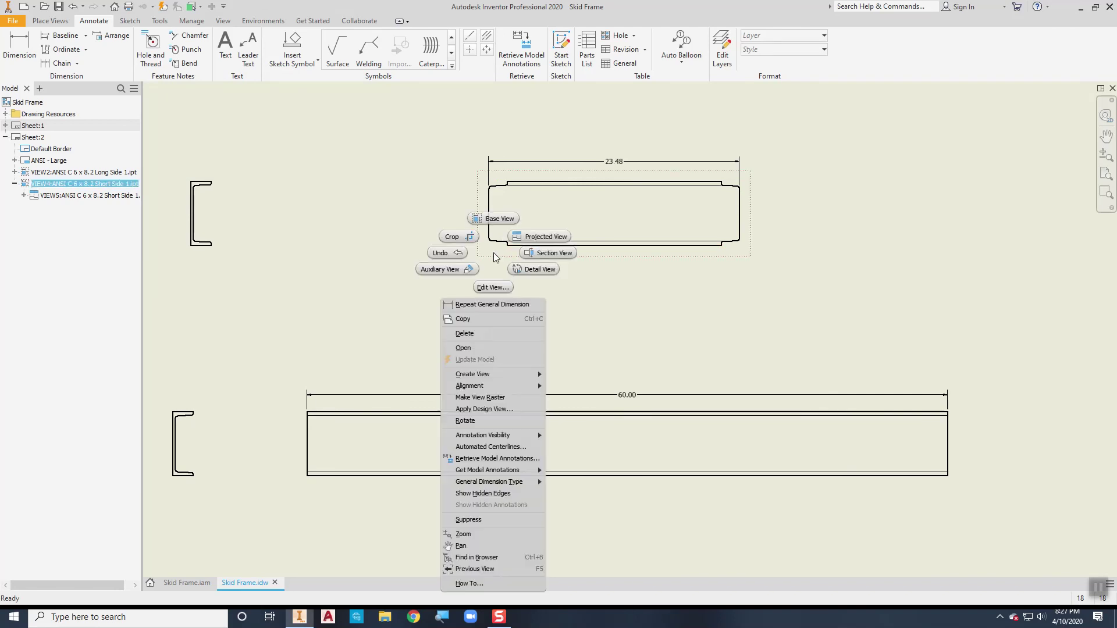
pyautogui.click(492, 287)
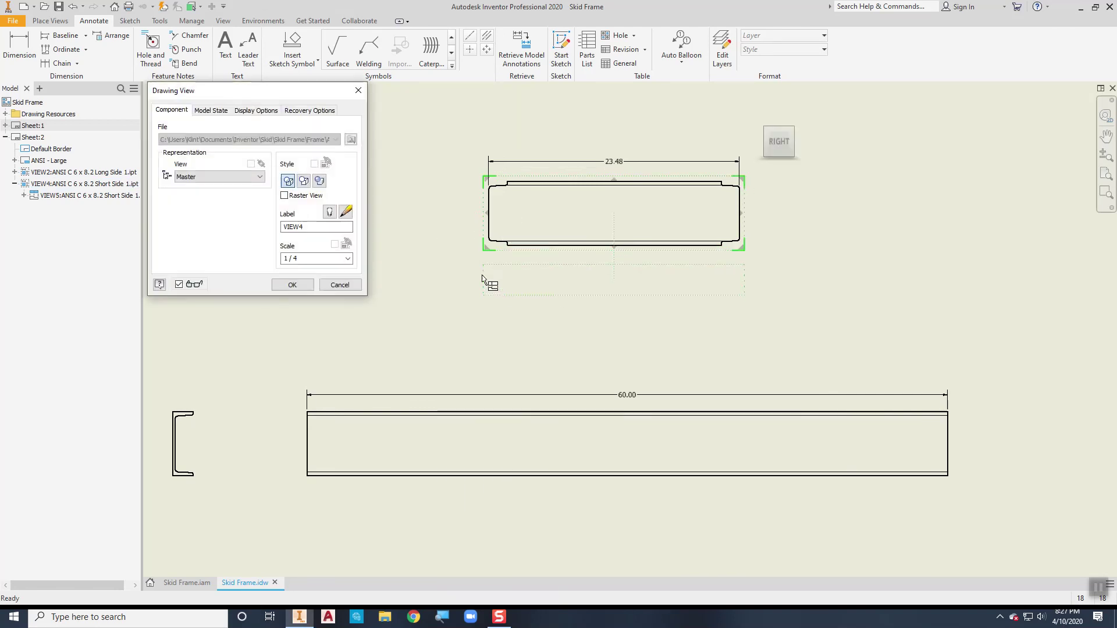
pyautogui.click(330, 213)
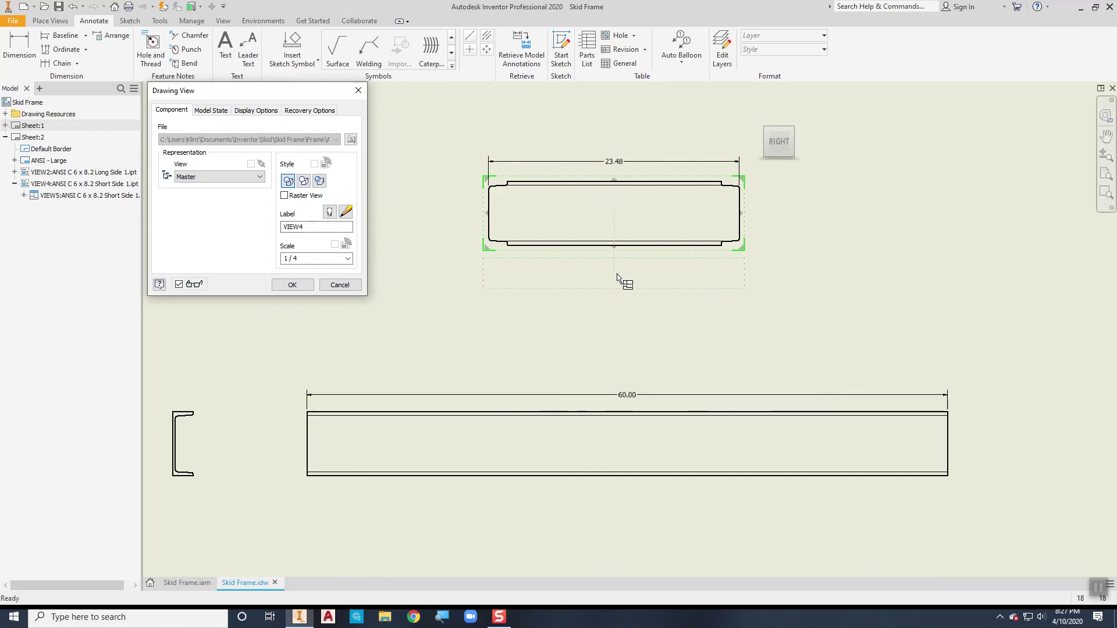
pyautogui.click(331, 213)
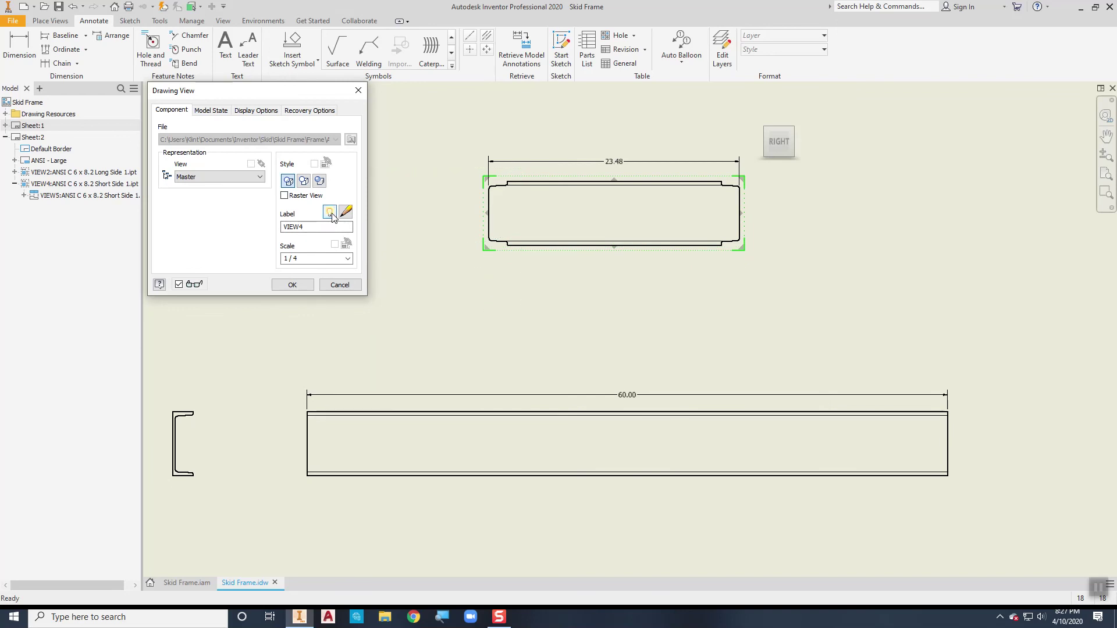
pyautogui.click(292, 285)
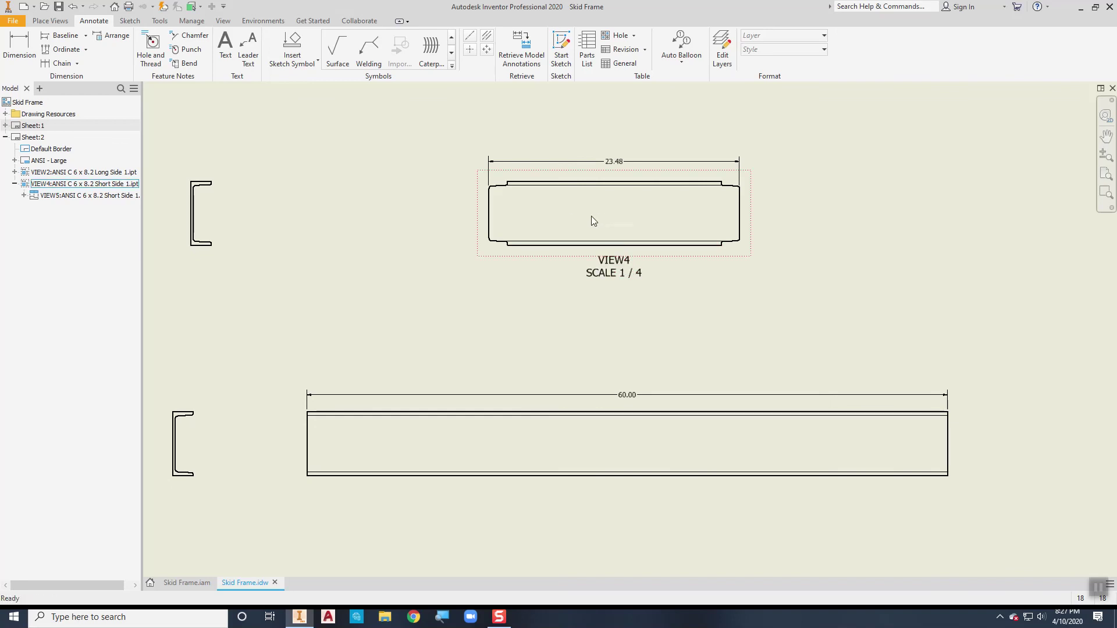
# Replace the view name in the short side label with the model's PART NUMBER property, and move its end profile closer to the side view.
pyautogui.doubleClick(611, 264)
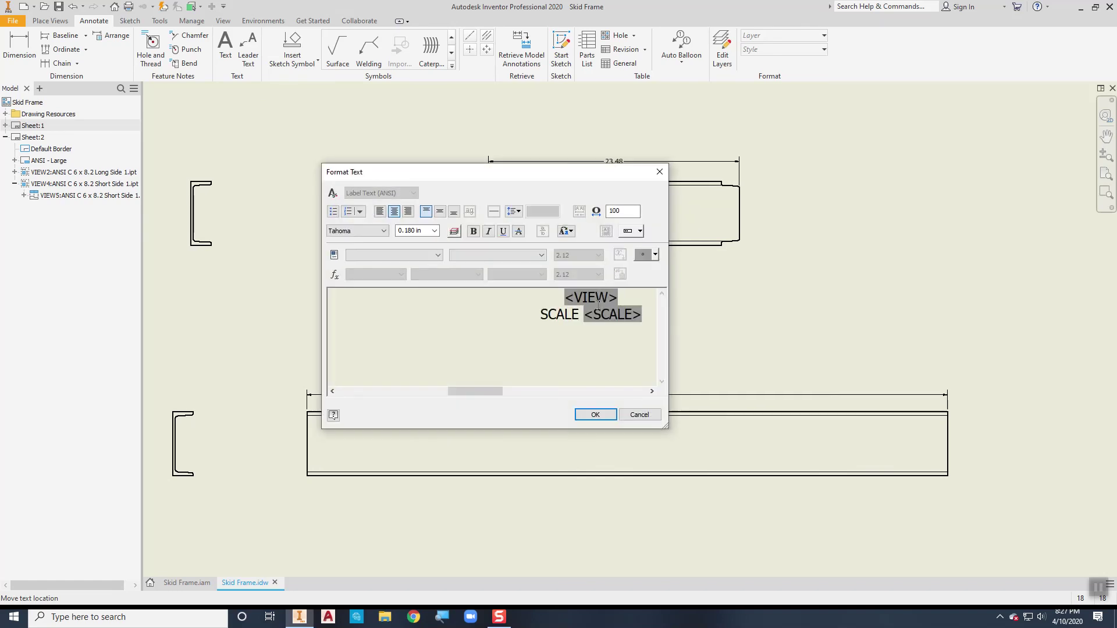
pyautogui.click(591, 302)
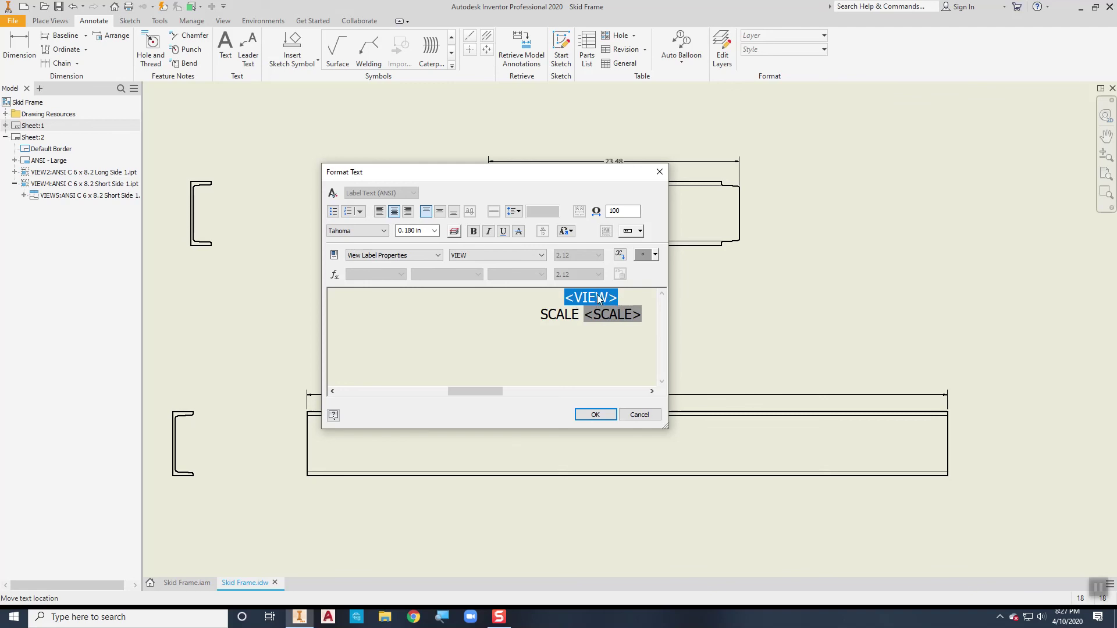
pyautogui.press('Delete')
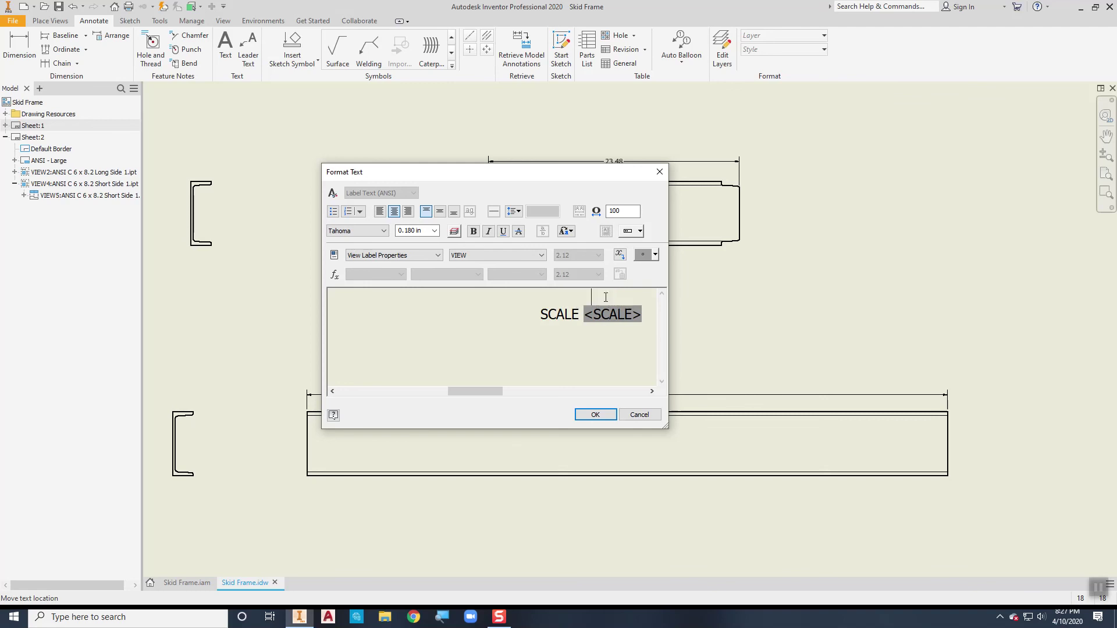
pyautogui.click(438, 257)
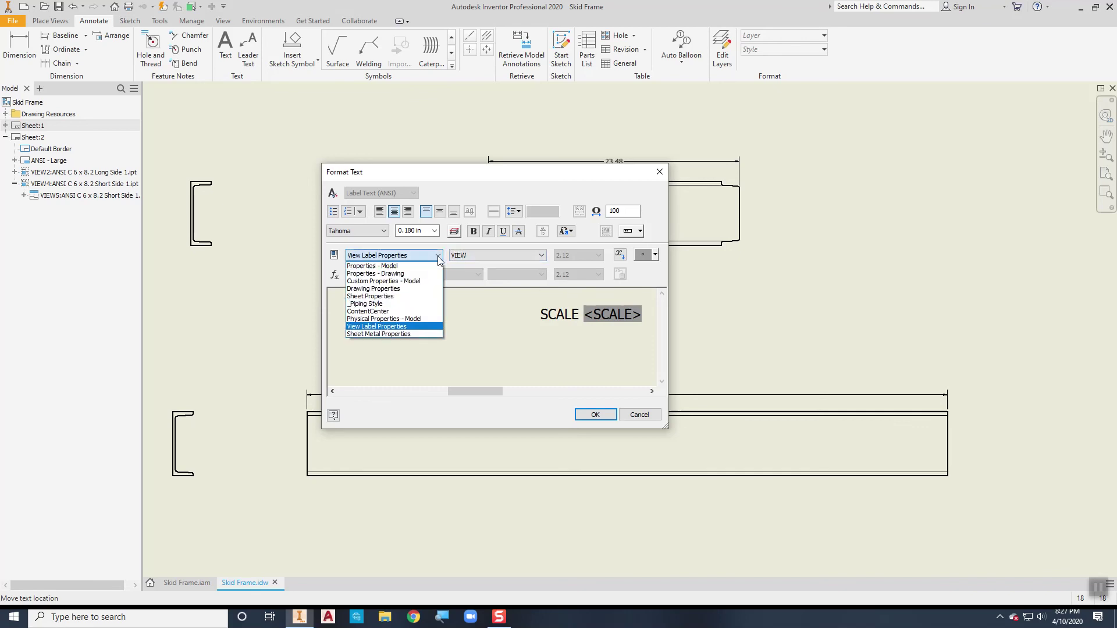
pyautogui.click(388, 269)
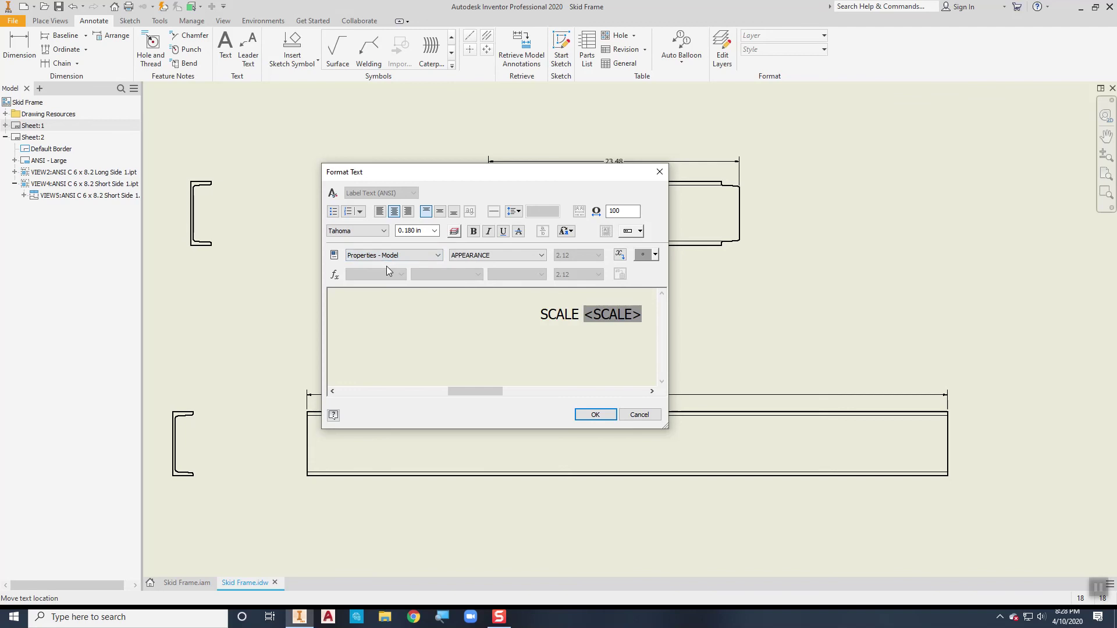
pyautogui.click(458, 256)
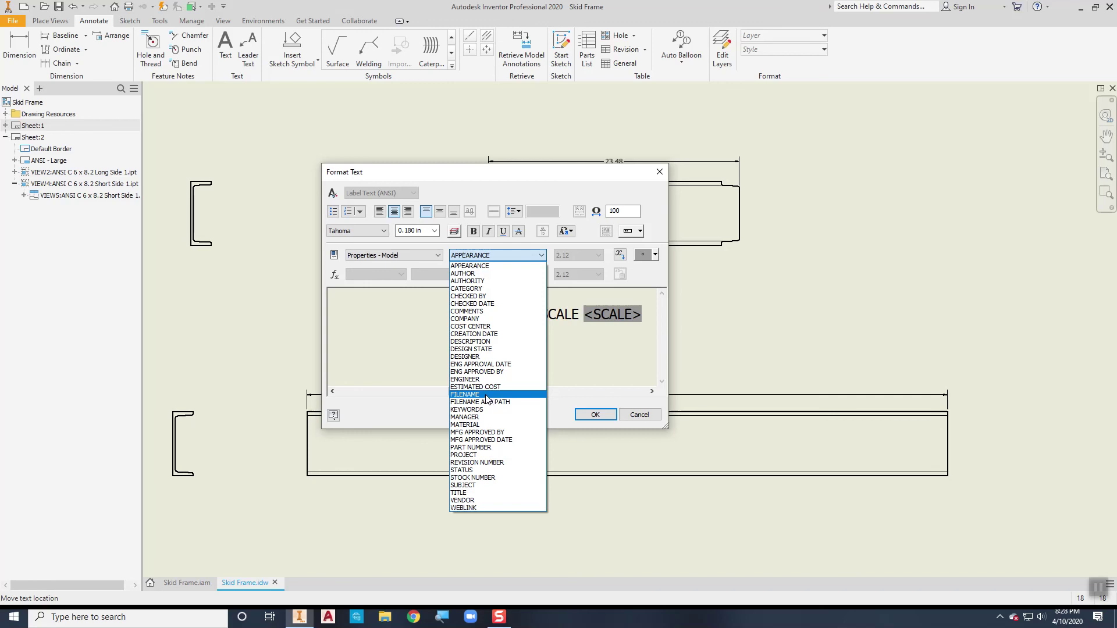
pyautogui.click(471, 448)
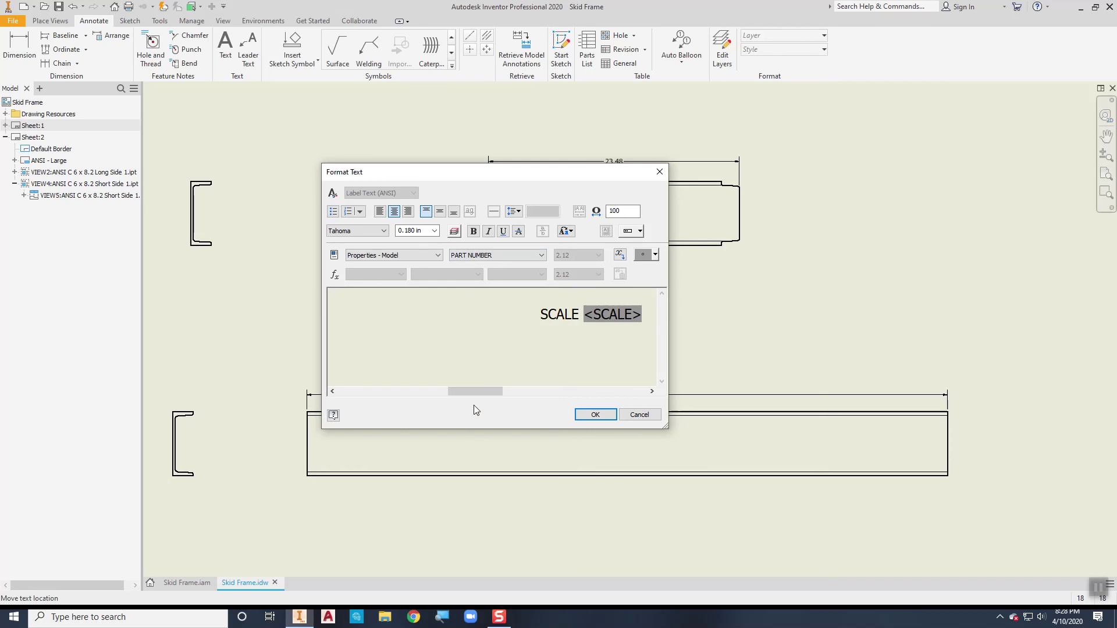
pyautogui.click(620, 255)
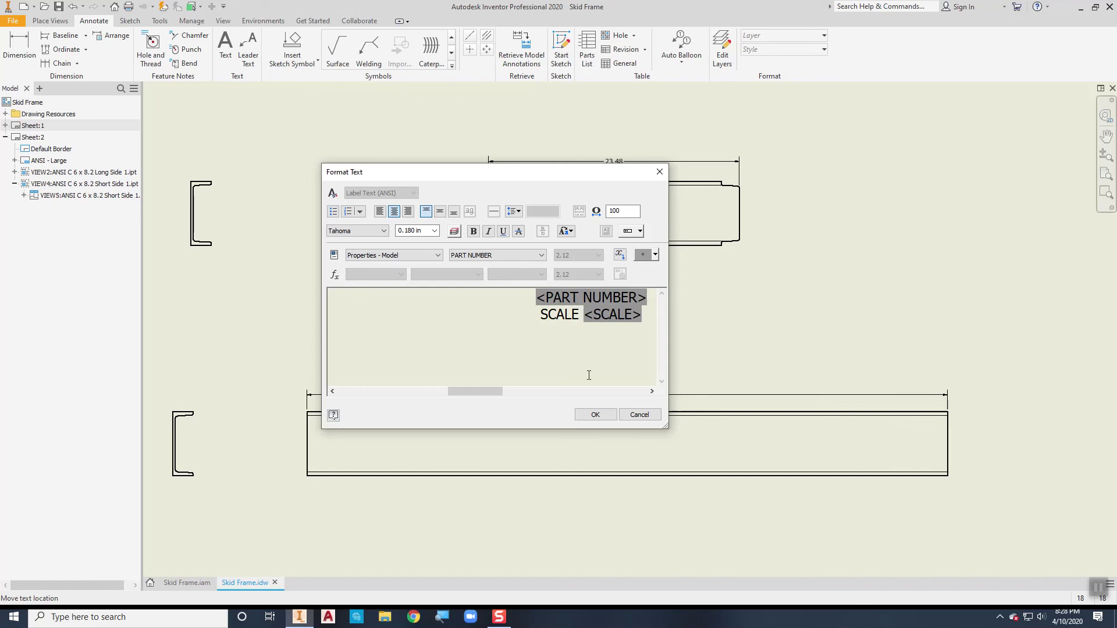
pyautogui.click(595, 415)
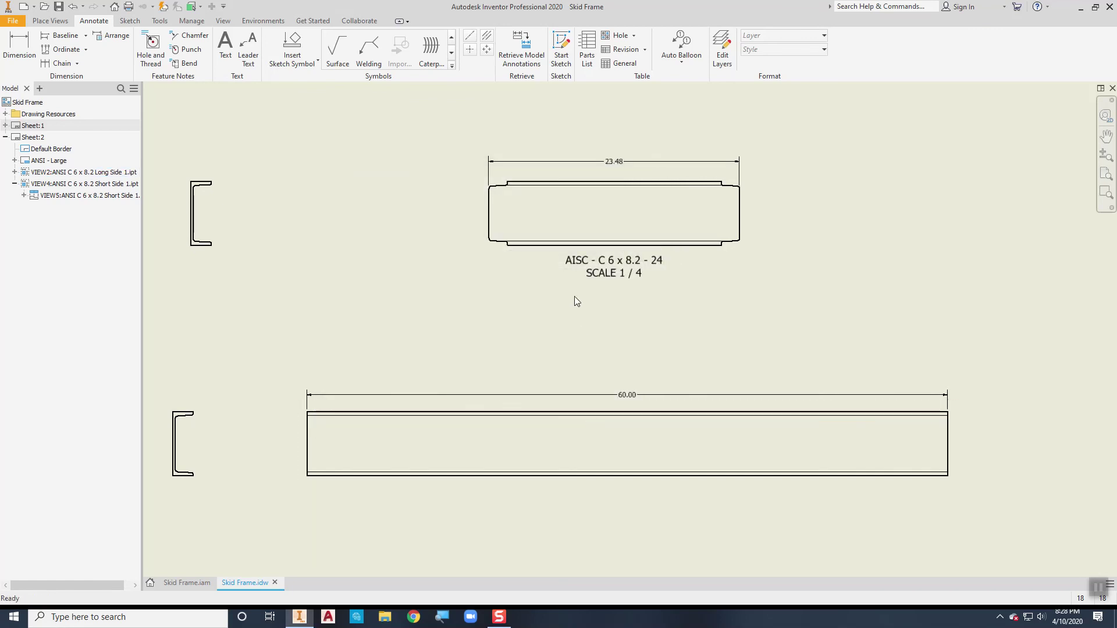
pyautogui.moveTo(226, 247); pyautogui.dragTo(423, 265)
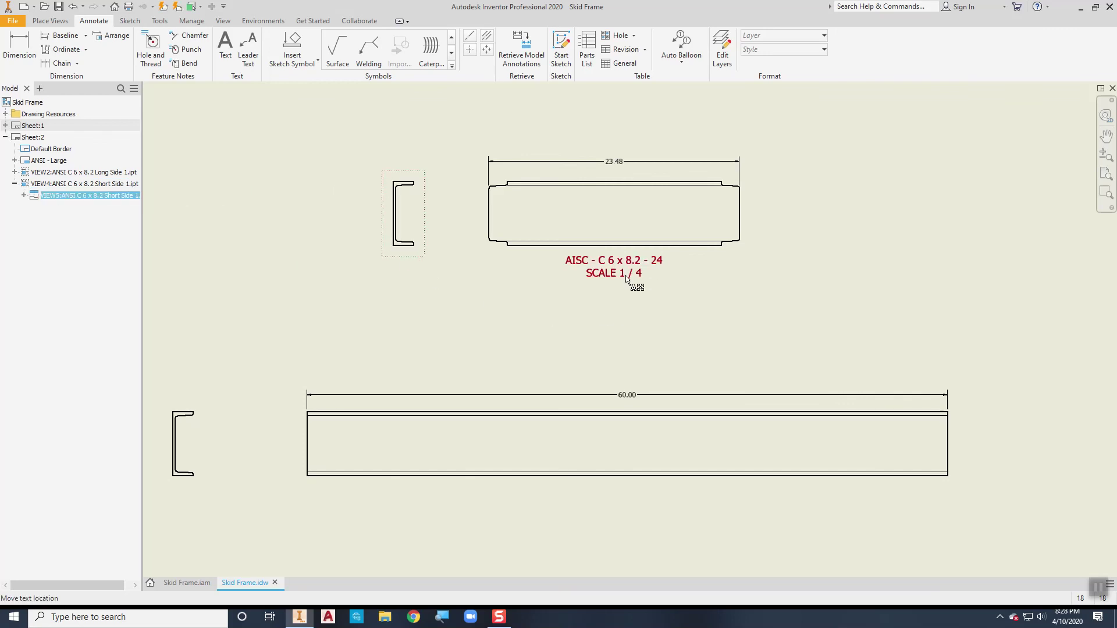
# Turn on the view label for the long side view (VIEW2).
pyautogui.moveTo(580, 357); pyautogui.dragTo(547, 285, button='middle')
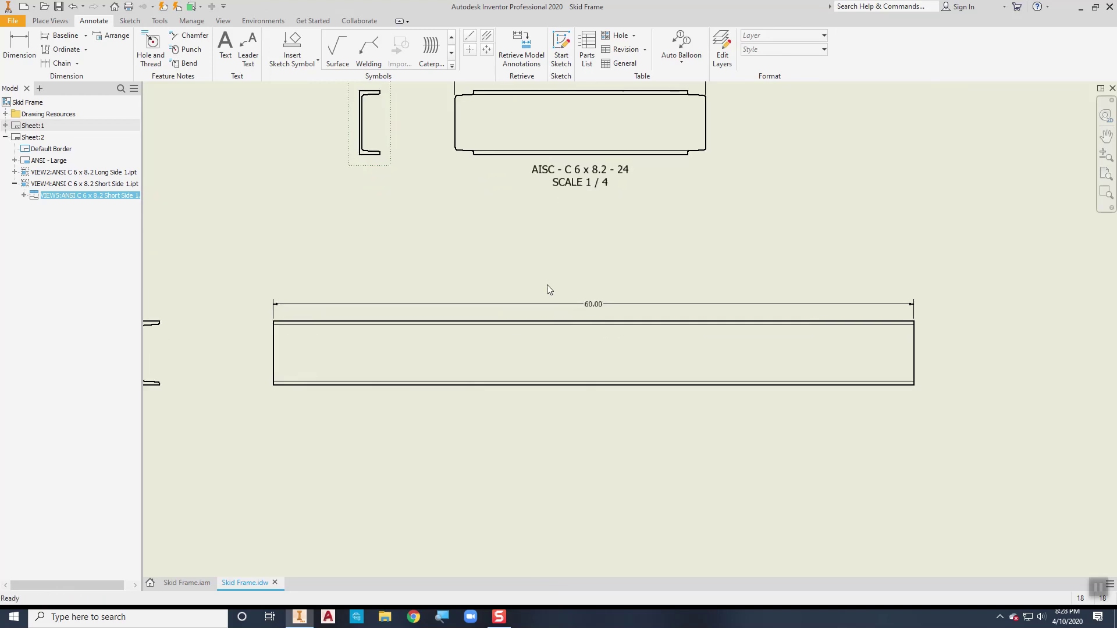
pyautogui.rightClick(581, 395)
pyautogui.click(591, 428)
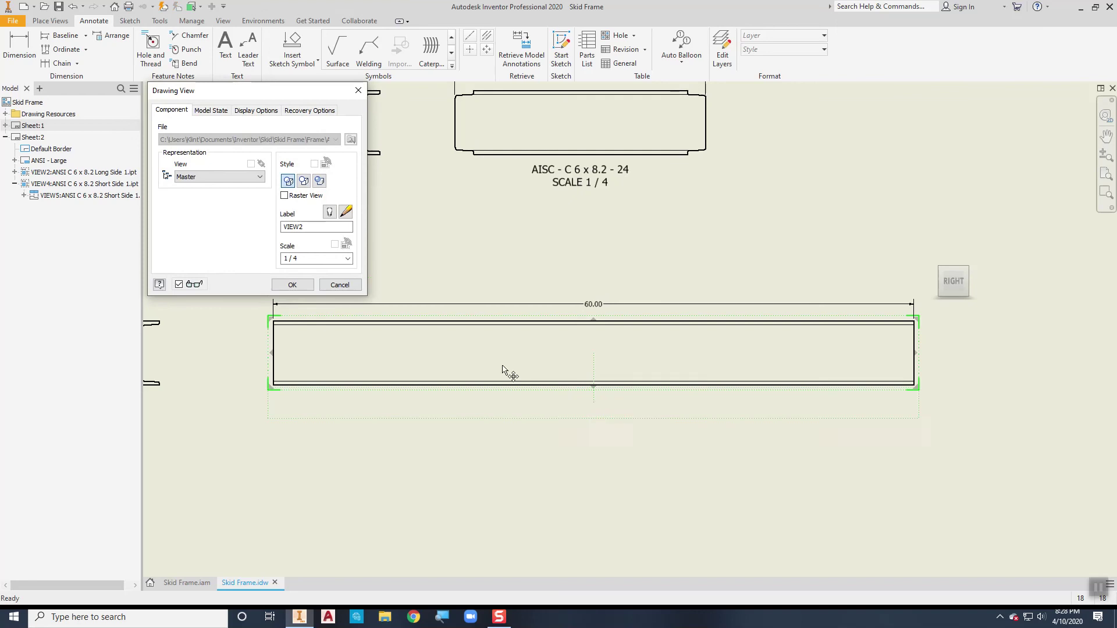
pyautogui.click(330, 213)
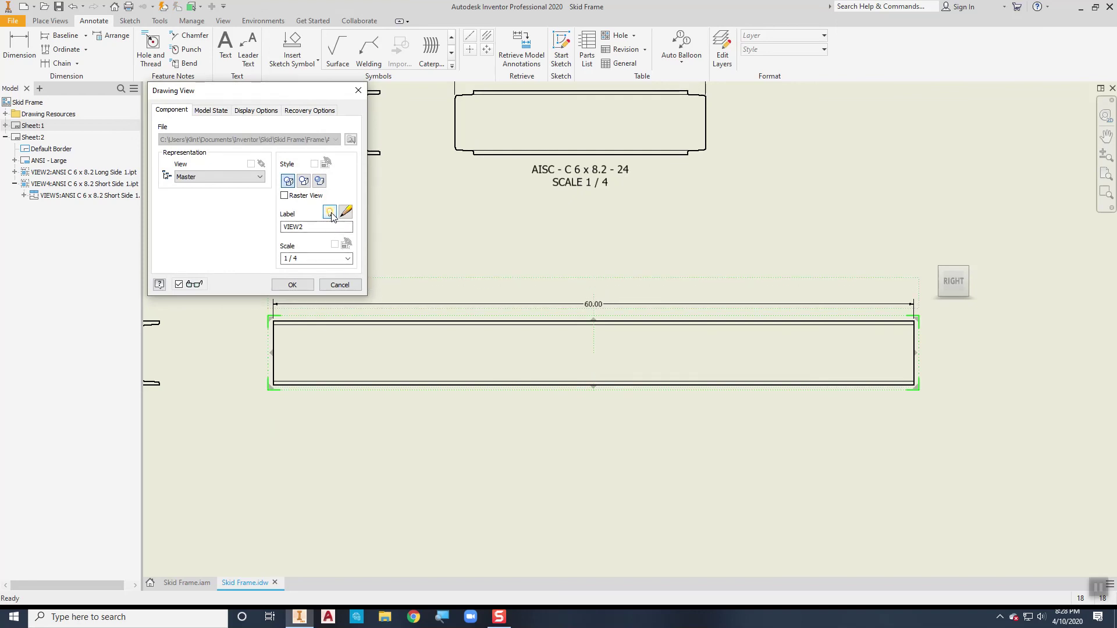
pyautogui.click(304, 285)
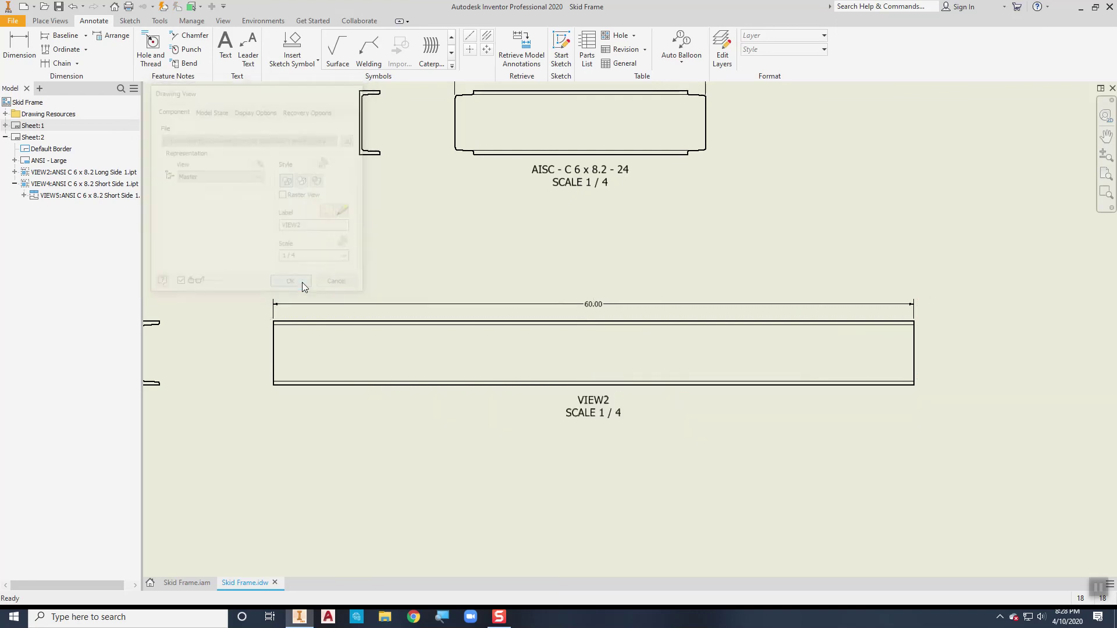
# Replace the view name in the long side view's label with the model's PART NUMBER property, keeping the scale line.
pyautogui.doubleClick(587, 402)
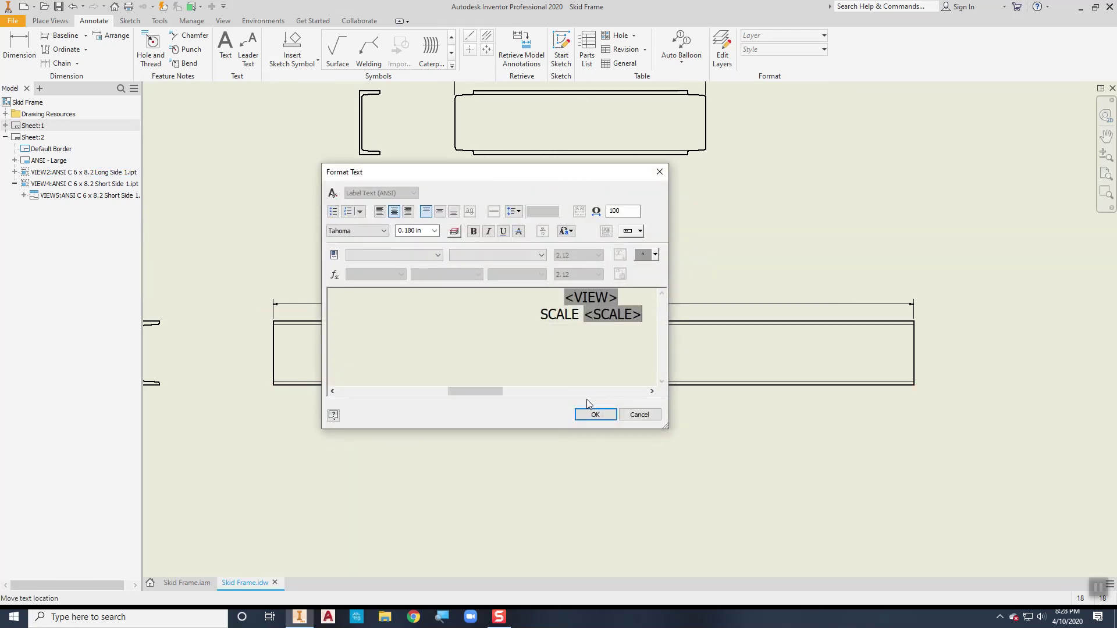
pyautogui.click(585, 298)
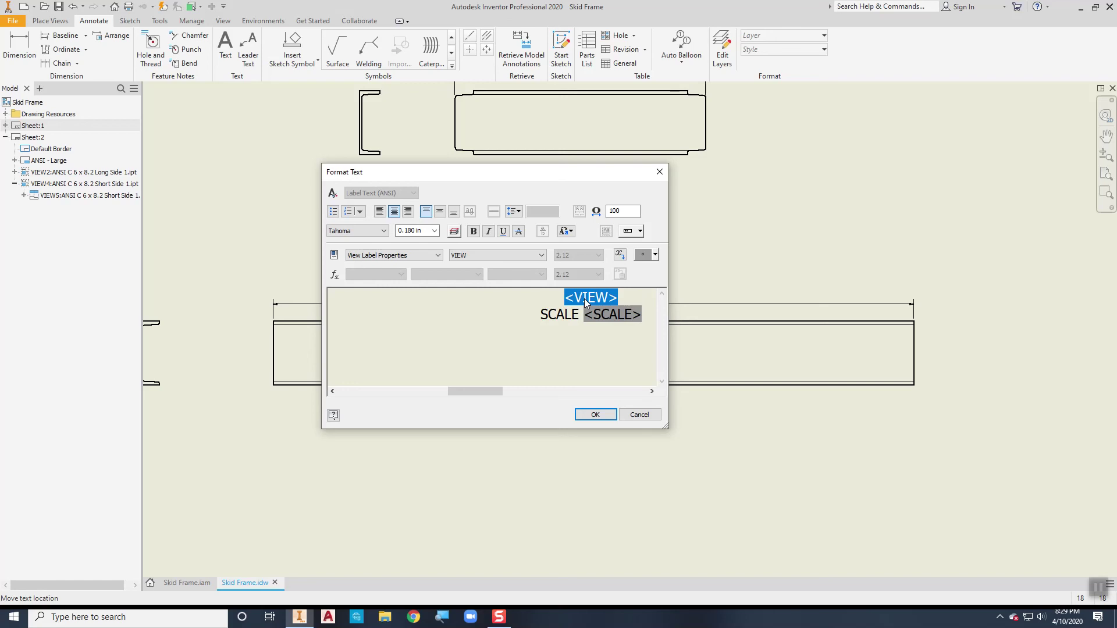
pyautogui.press('Delete')
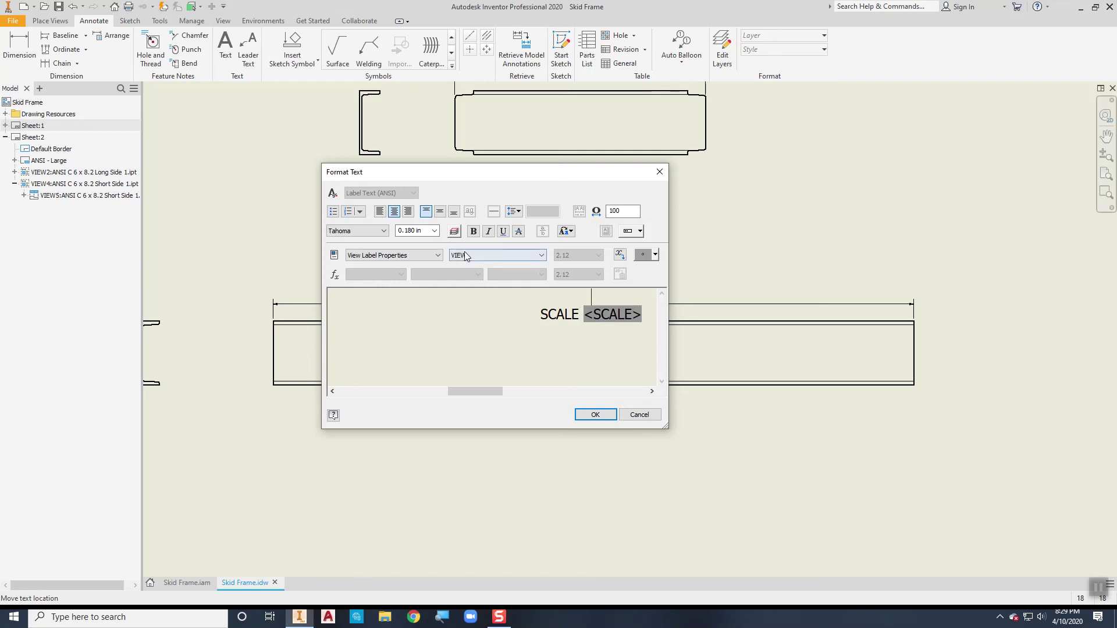
pyautogui.click(424, 258)
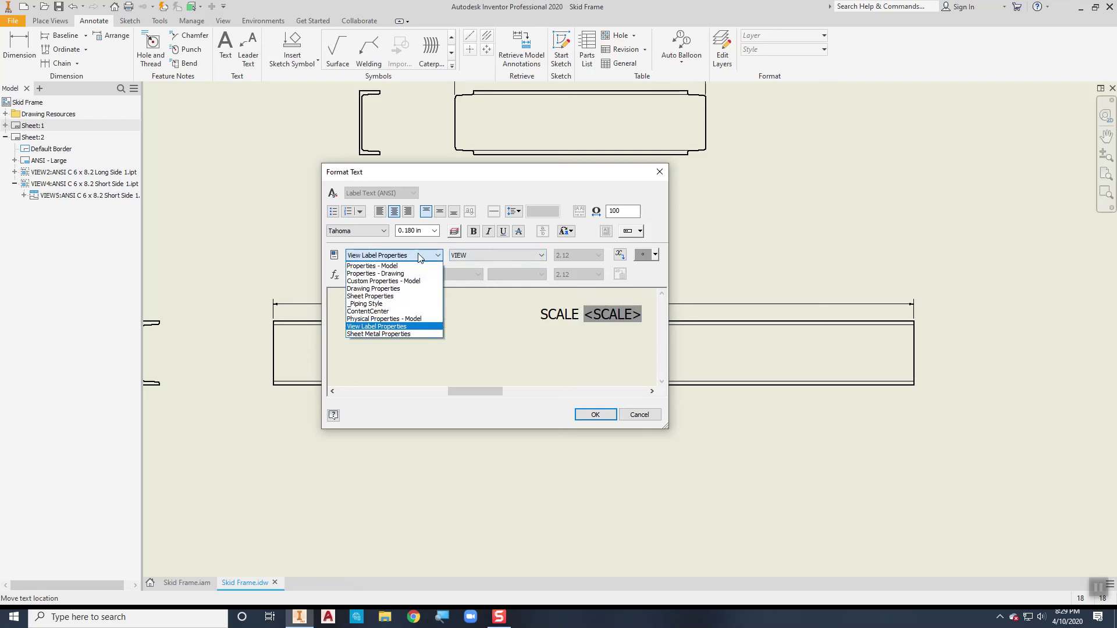
pyautogui.click(389, 266)
pyautogui.click(462, 256)
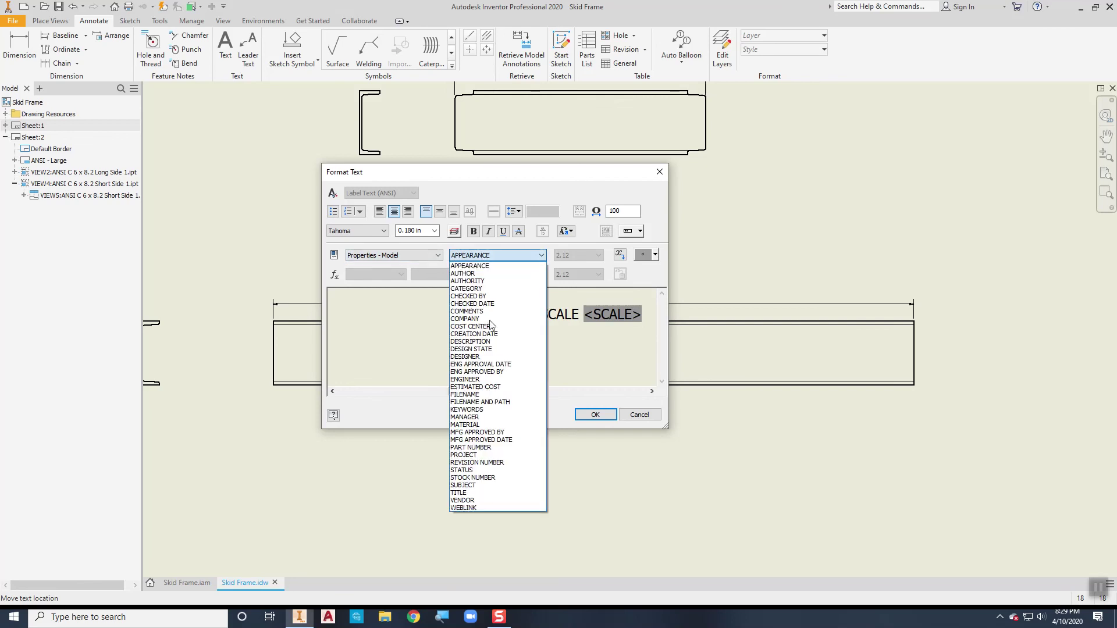
pyautogui.click(472, 447)
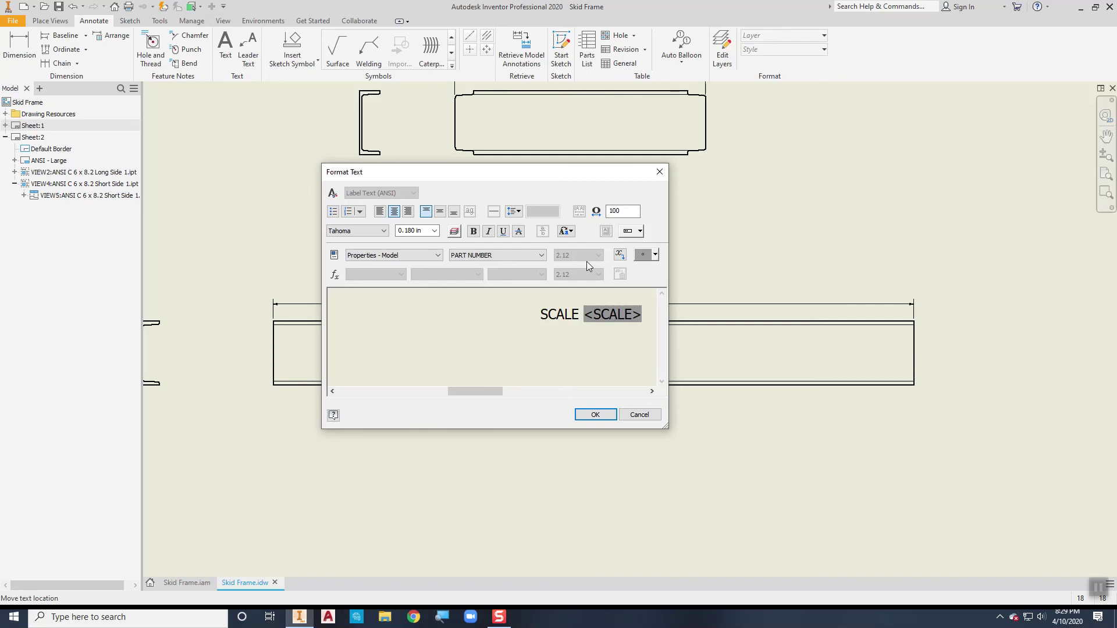
pyautogui.click(621, 256)
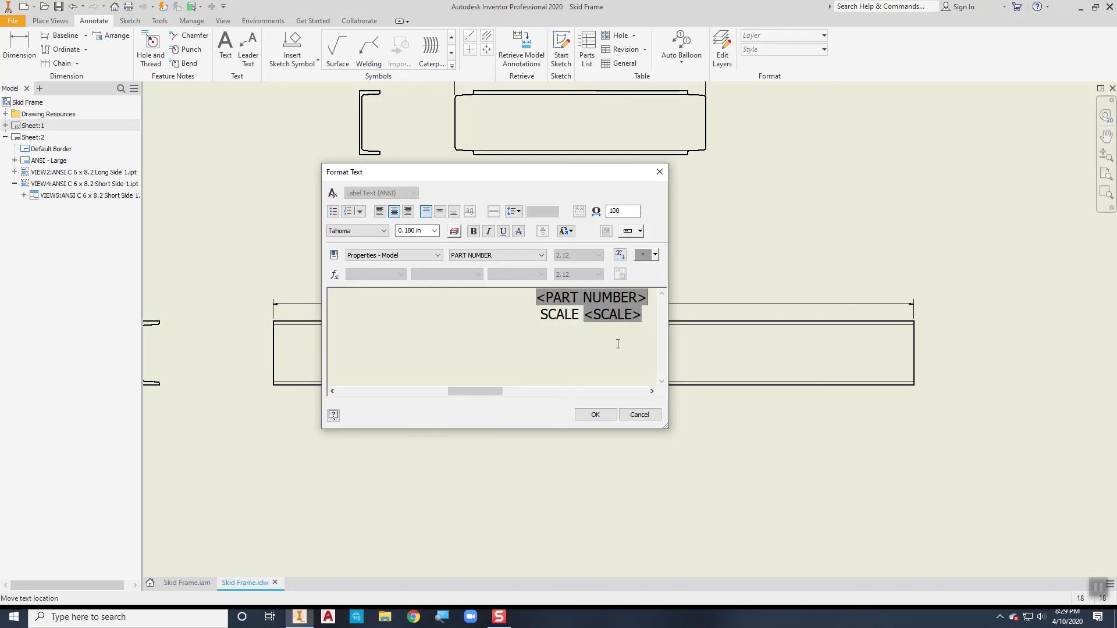
pyautogui.click(595, 414)
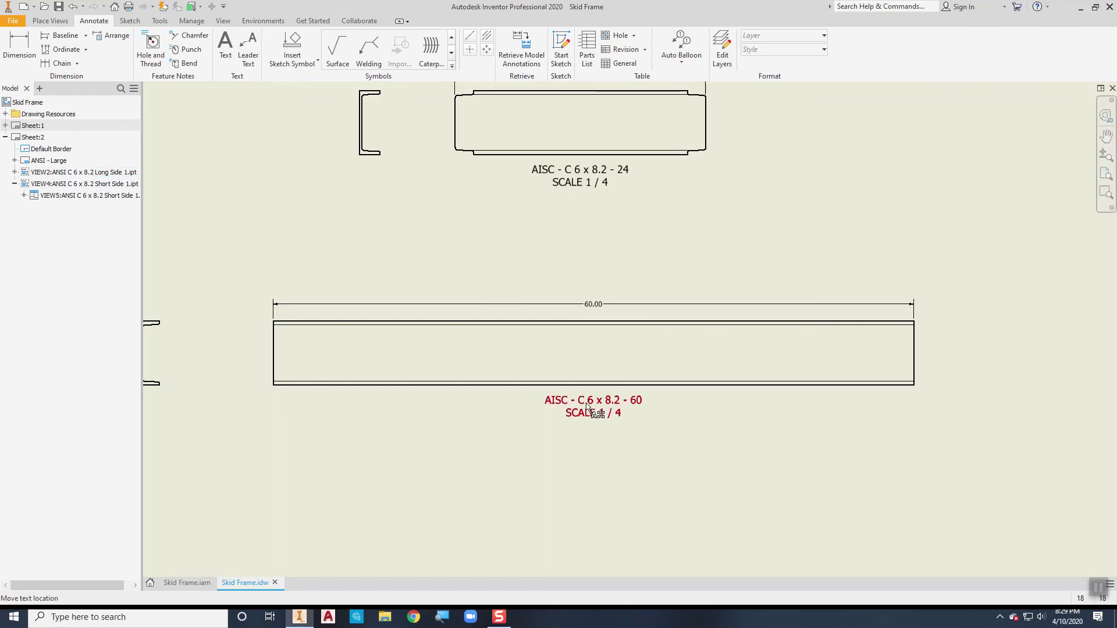
pyautogui.press('Home')
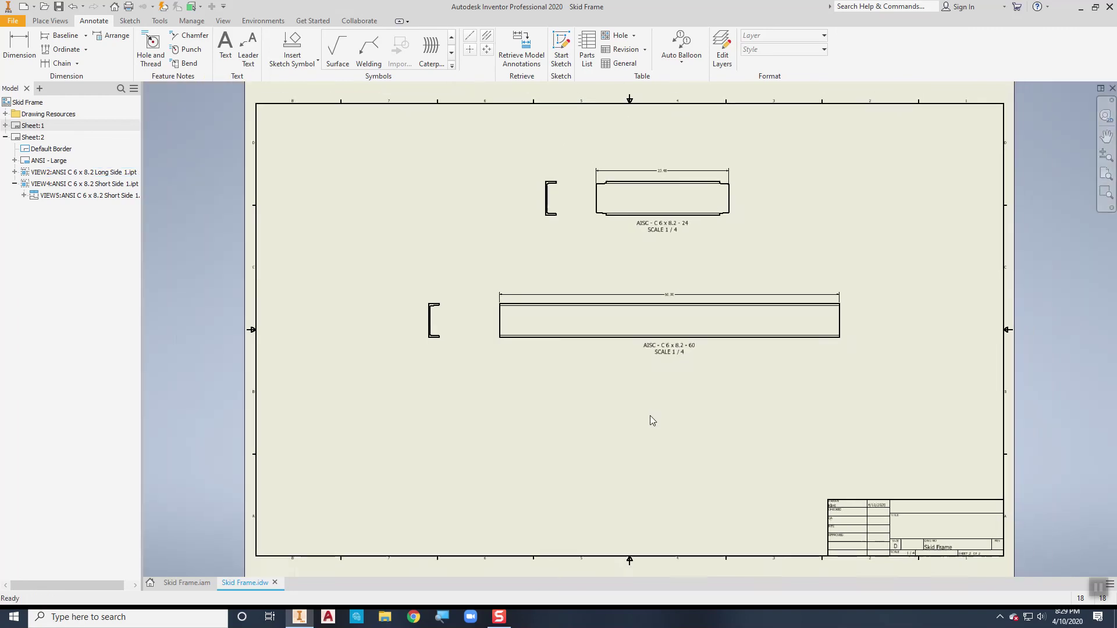